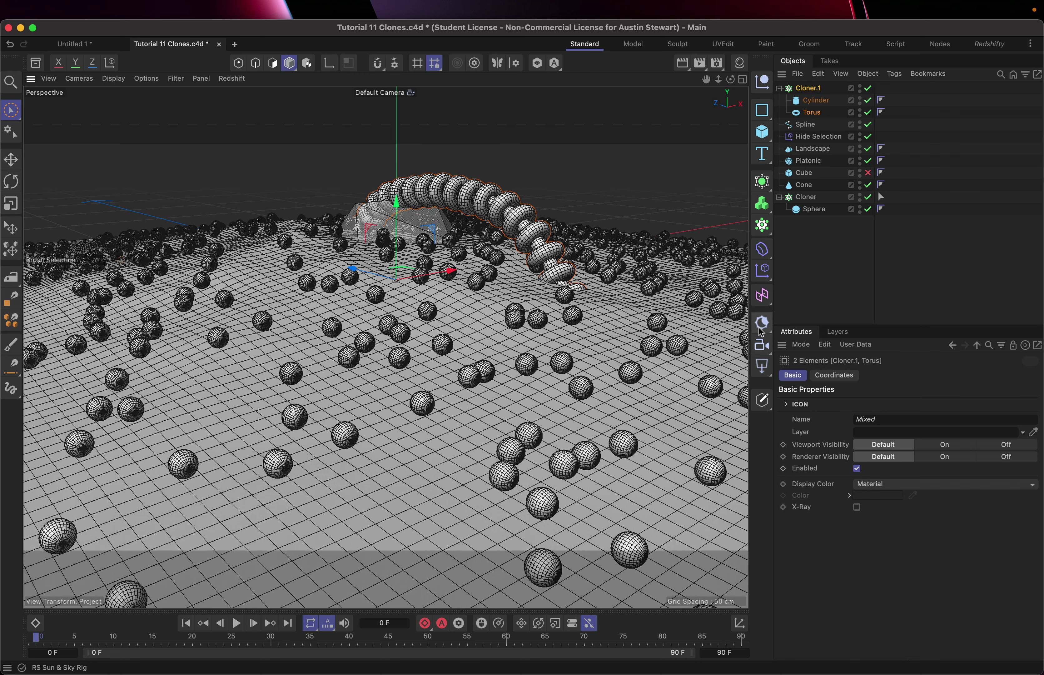
# Add a Redshift dome light to the scene.
pyautogui.click(763, 368)
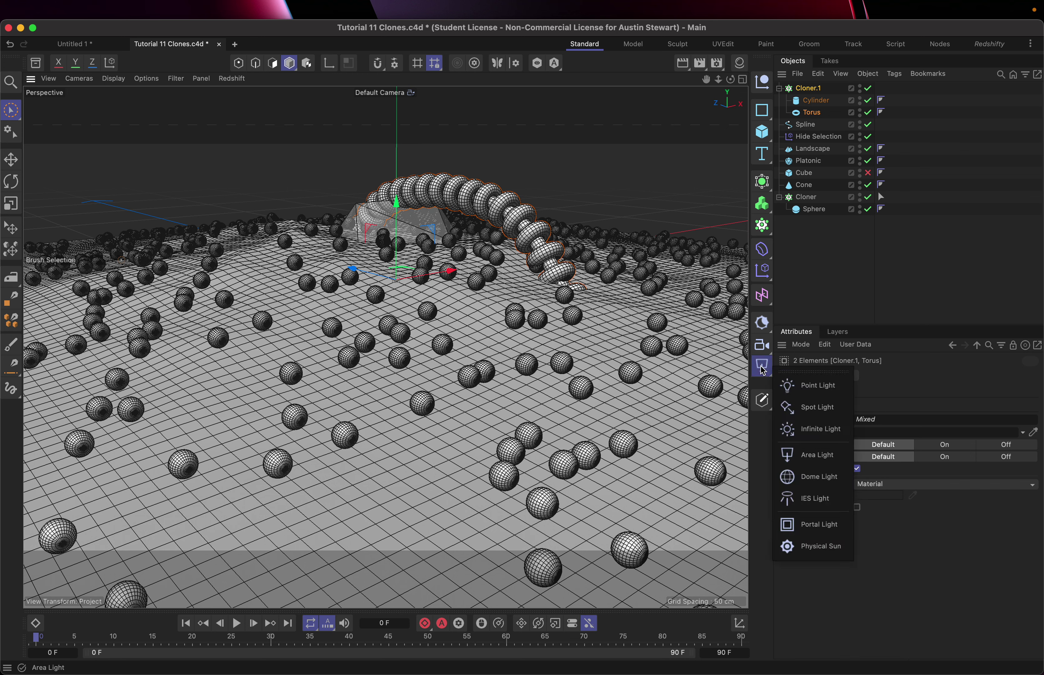
pyautogui.click(817, 478)
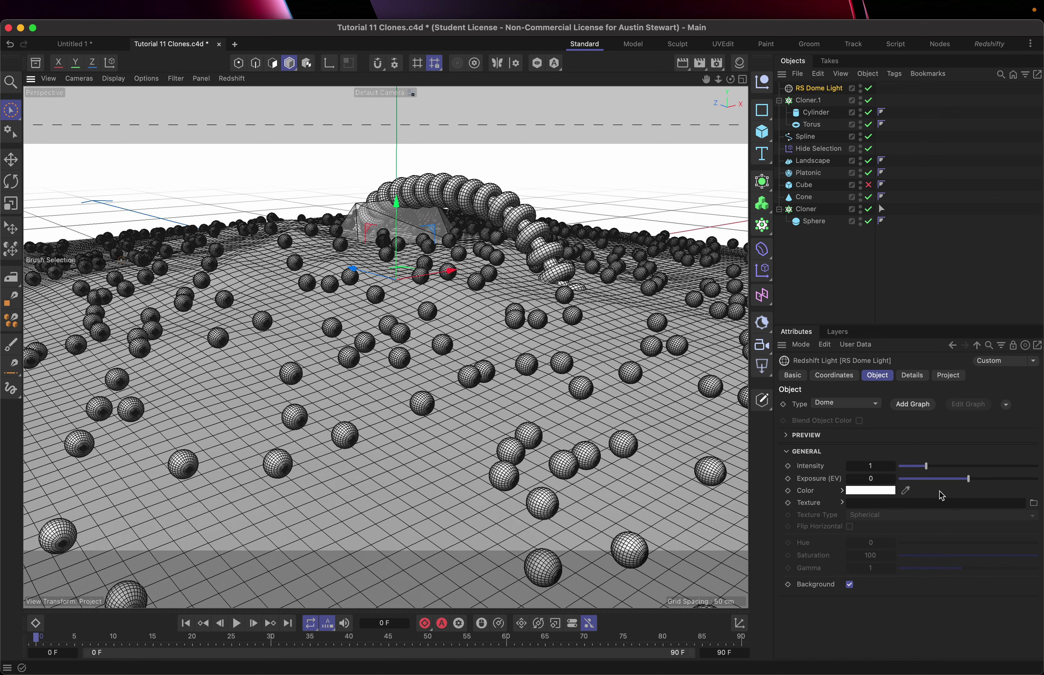
# Find the Default HDR image in the Asset Browser by searching "hdri" and assign it as the dome light's texture.
pyautogui.moveTo(891, 9)
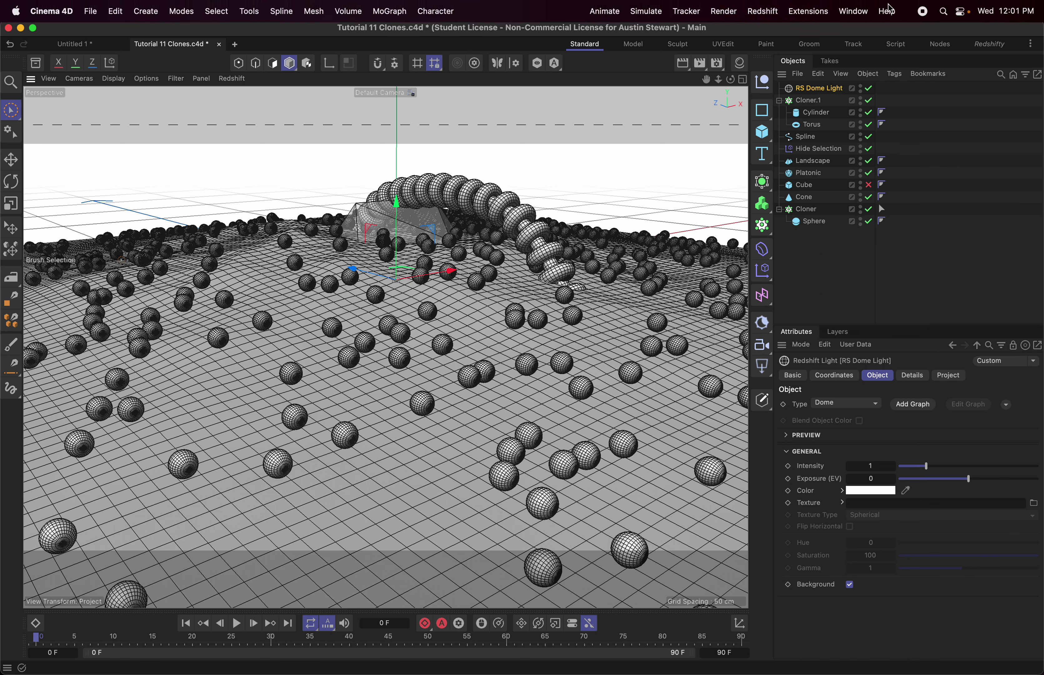
pyautogui.click(852, 13)
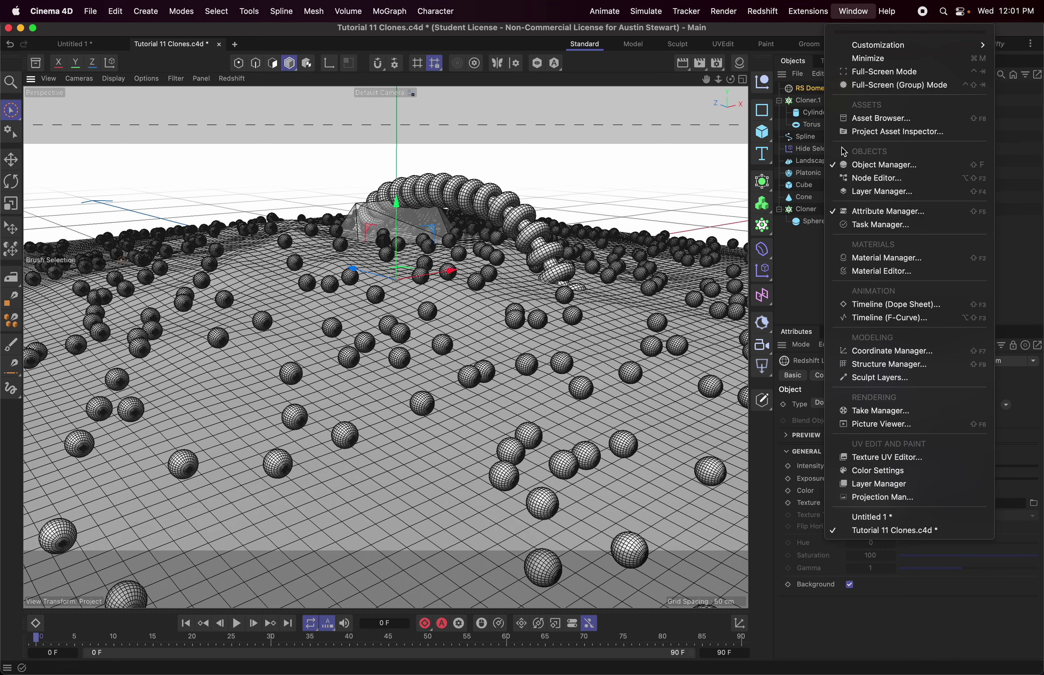
pyautogui.click(861, 122)
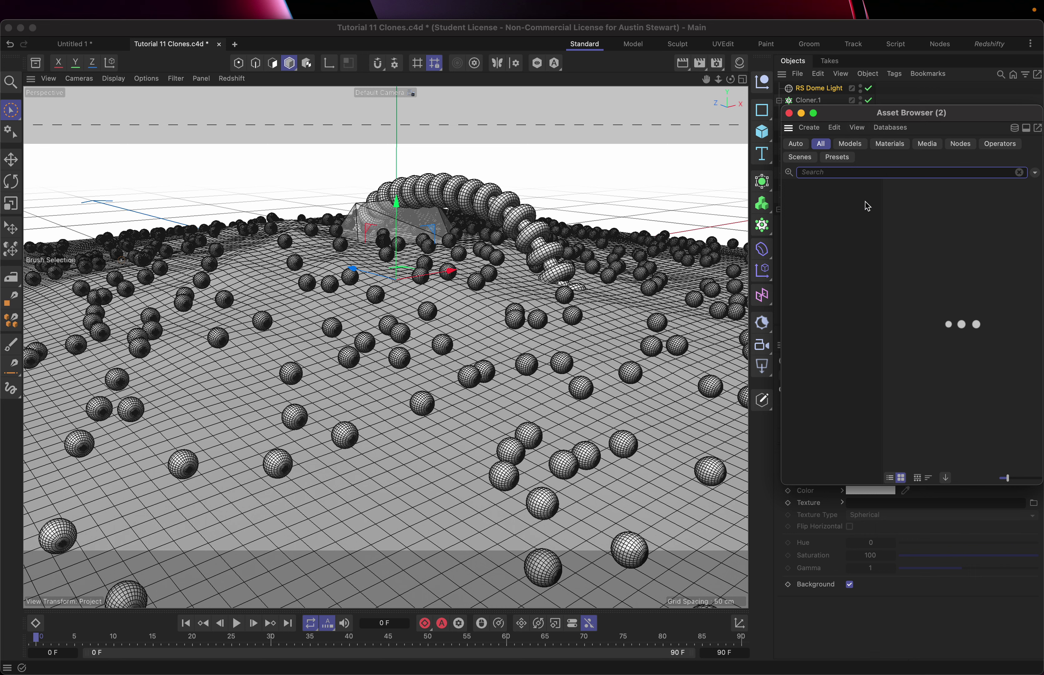
pyautogui.write('hdri')
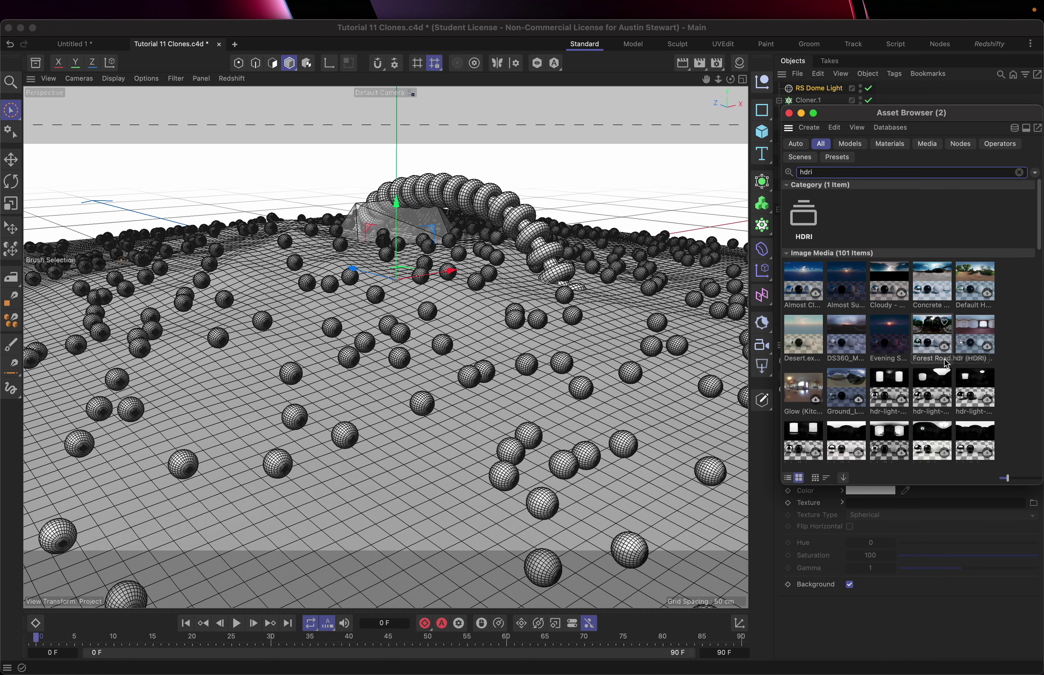
pyautogui.scroll(-3, 858, 382)
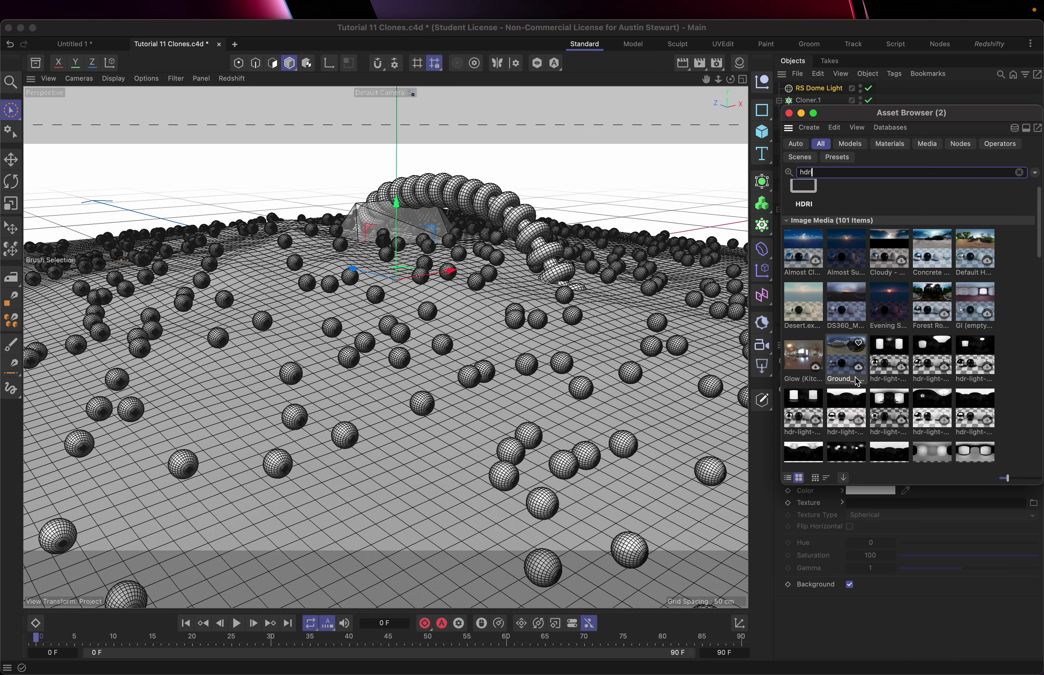
pyautogui.scroll(3, 858, 382)
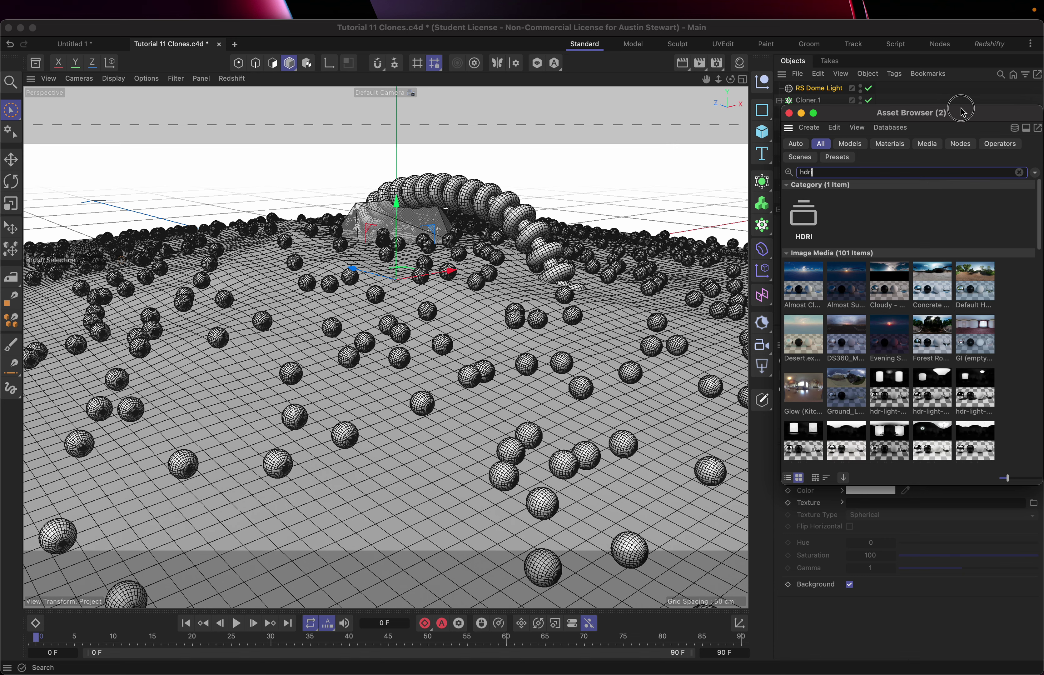
pyautogui.moveTo(962, 113); pyautogui.dragTo(481, 103)
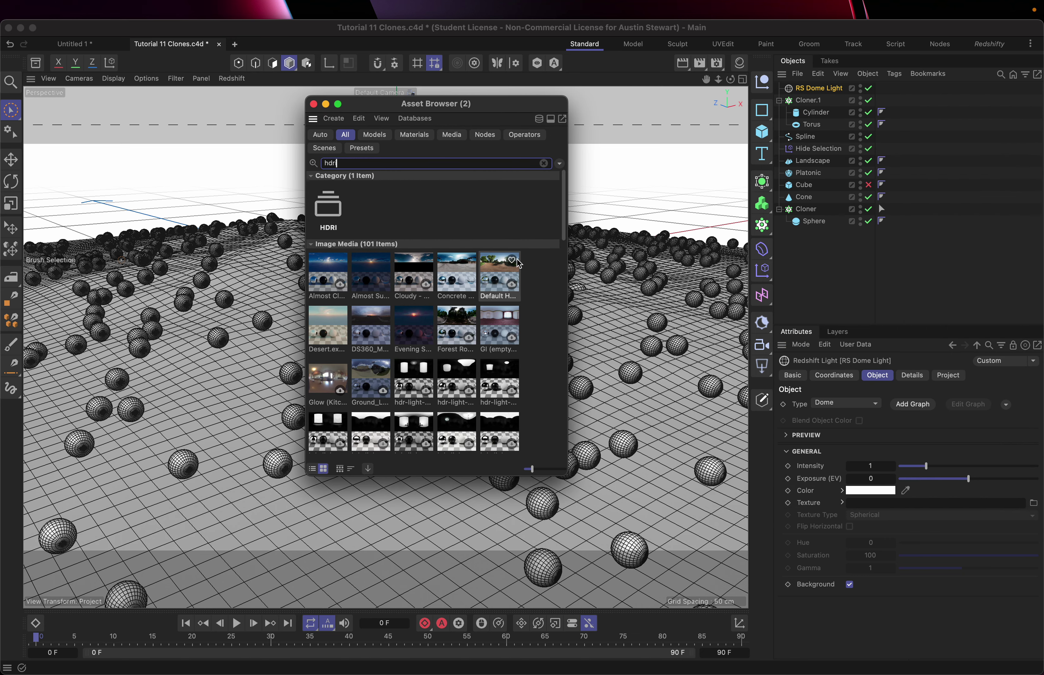
pyautogui.click(492, 265)
pyautogui.moveTo(495, 270); pyautogui.dragTo(870, 506)
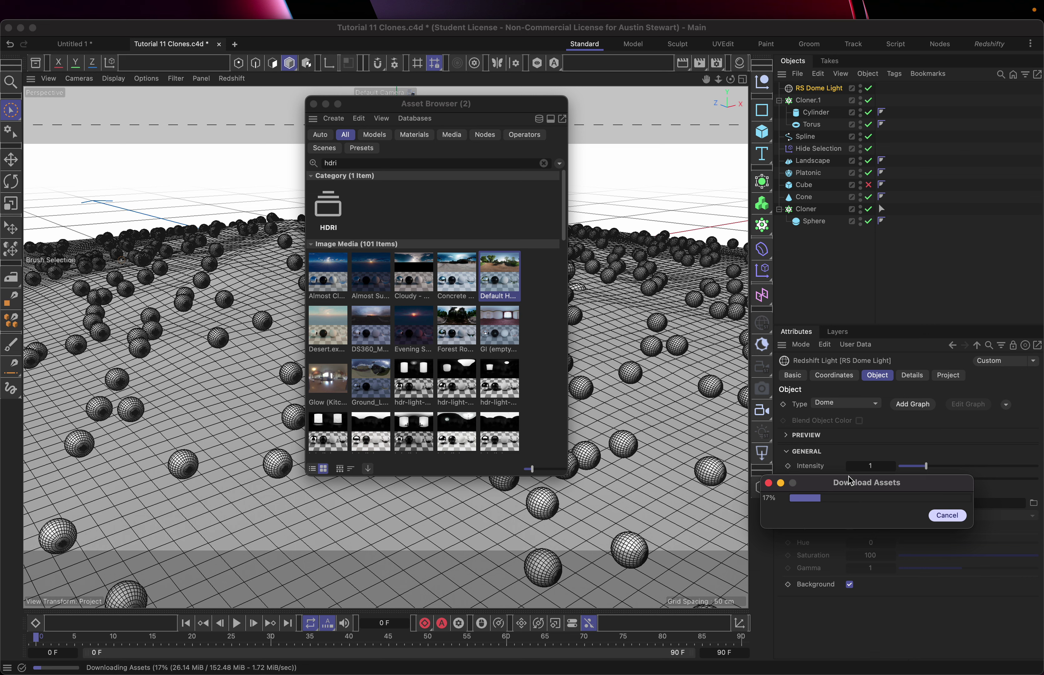
pyautogui.moveTo(731, 5)
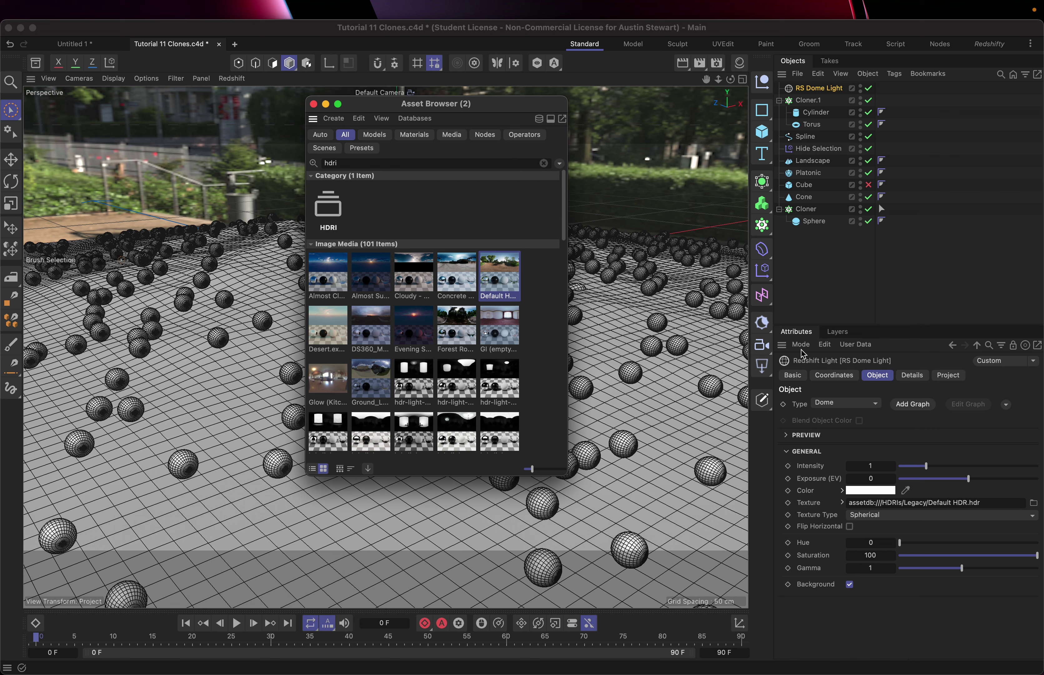
pyautogui.moveTo(417, 103); pyautogui.dragTo(836, 144)
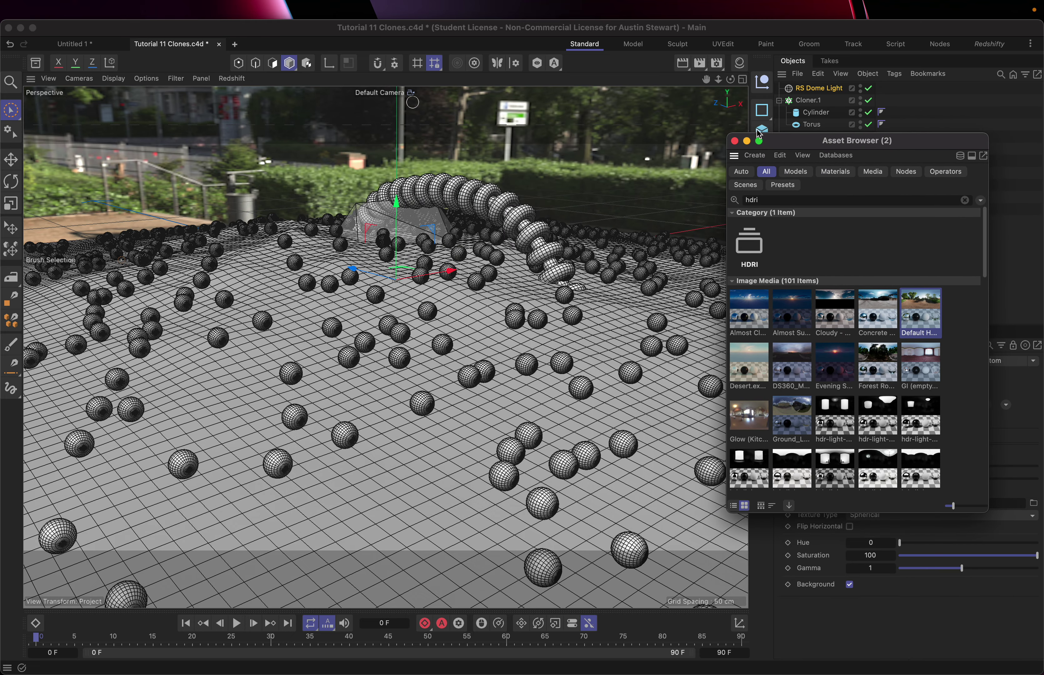
pyautogui.click(735, 141)
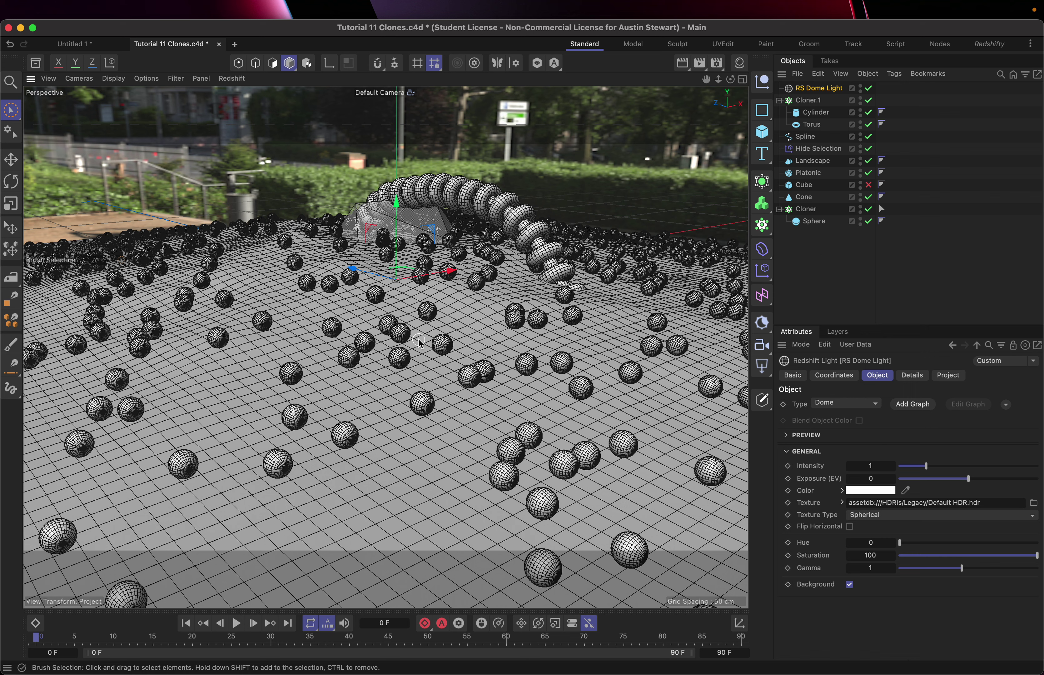
# Turn the dome light's background off and back on.
pyautogui.click(850, 585)
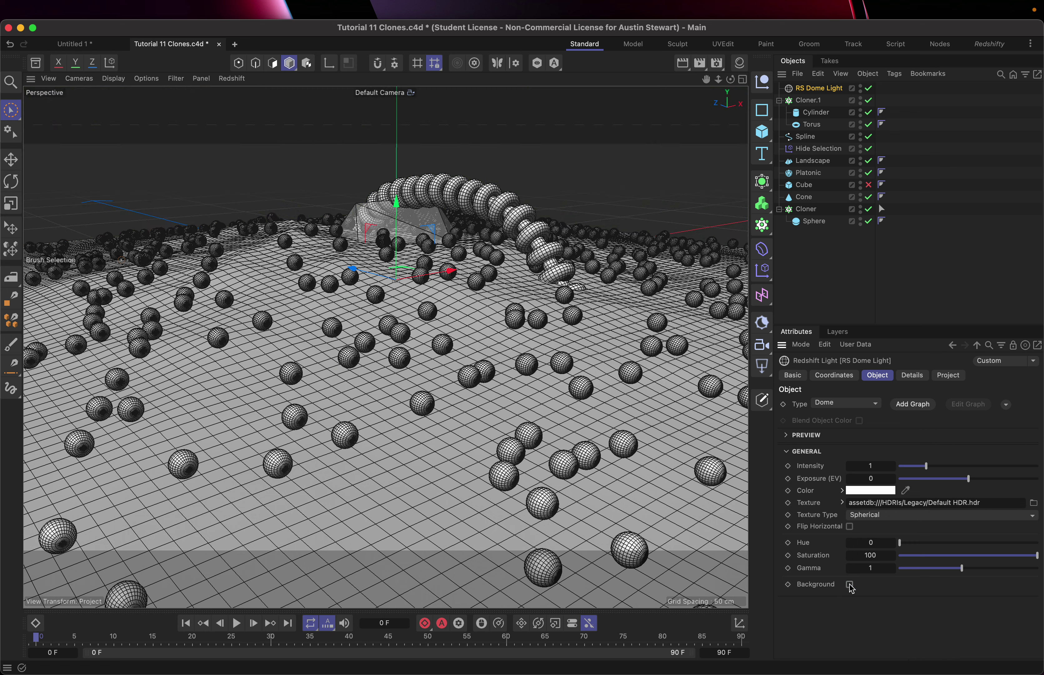
pyautogui.click(851, 585)
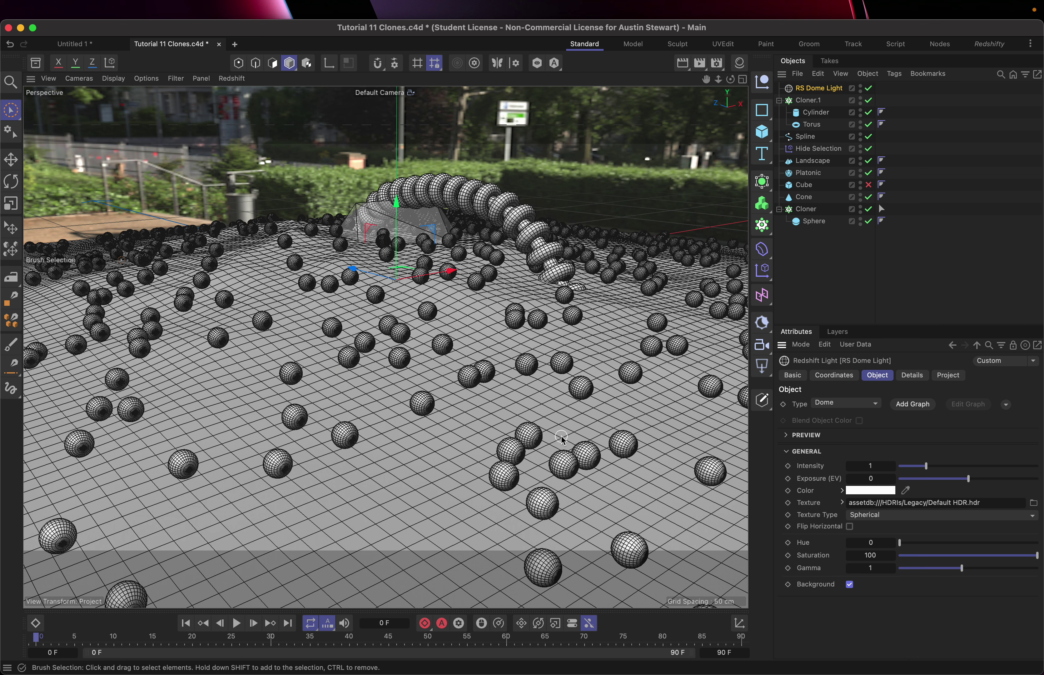
# Show the Material Manager beside the viewport and check which renderer is chosen in the render settings.
pyautogui.click(740, 64)
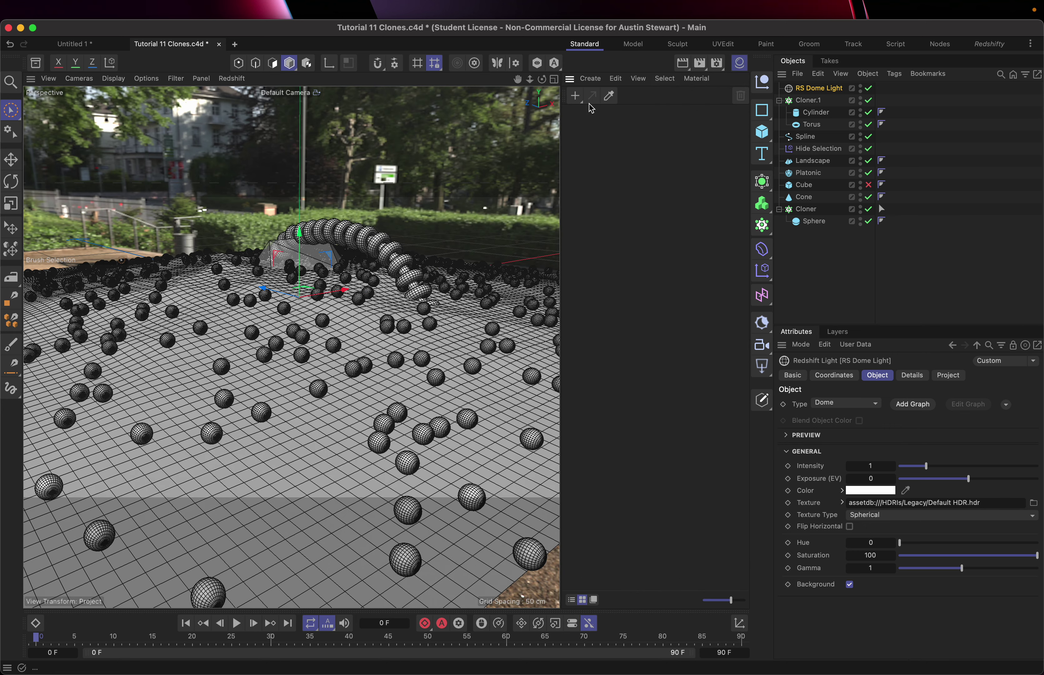
pyautogui.click(717, 64)
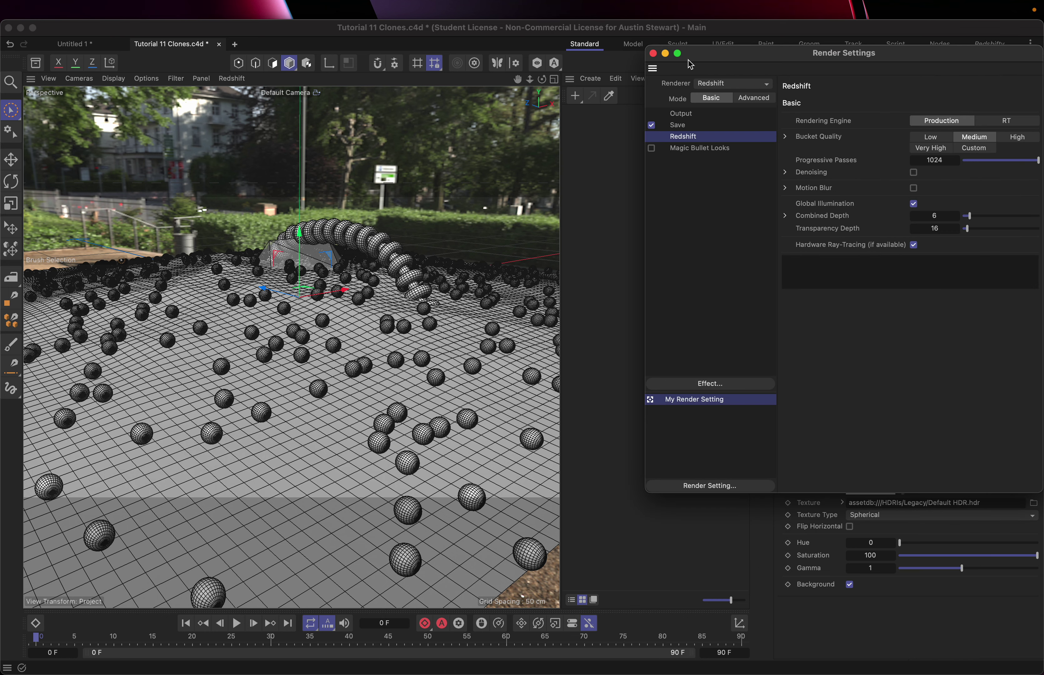
pyautogui.click(653, 54)
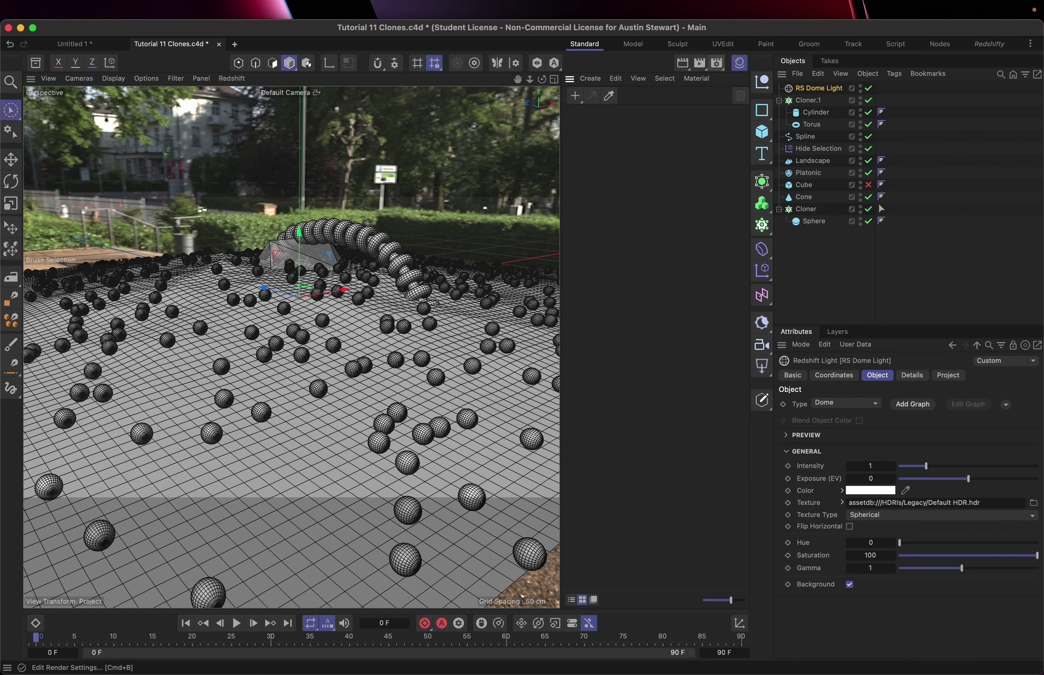
pyautogui.click(718, 63)
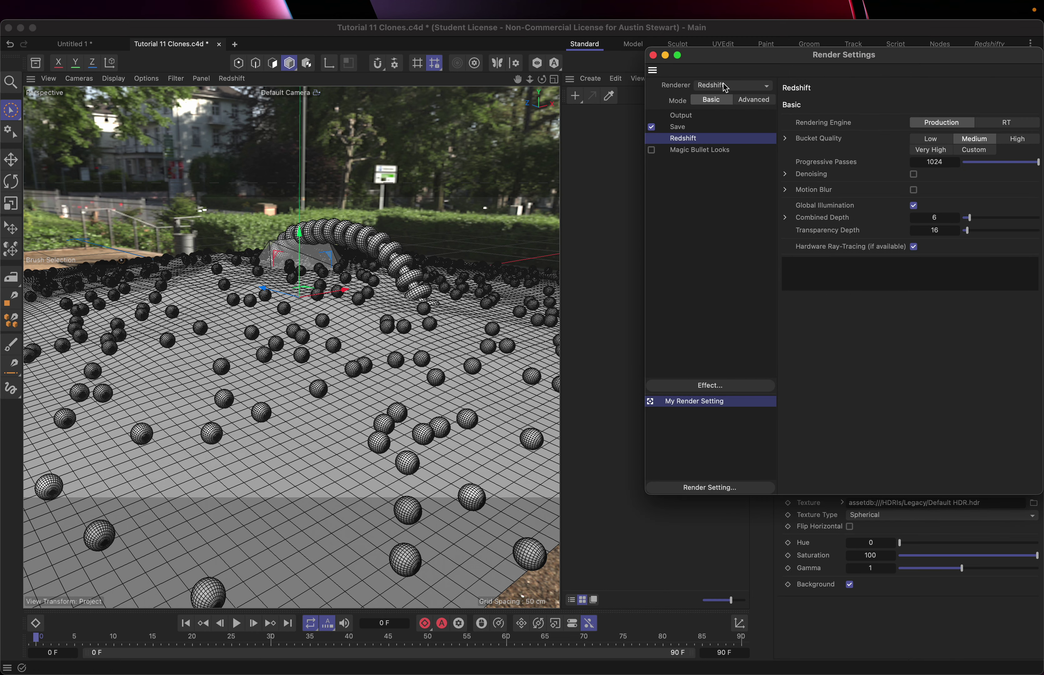
pyautogui.click(653, 55)
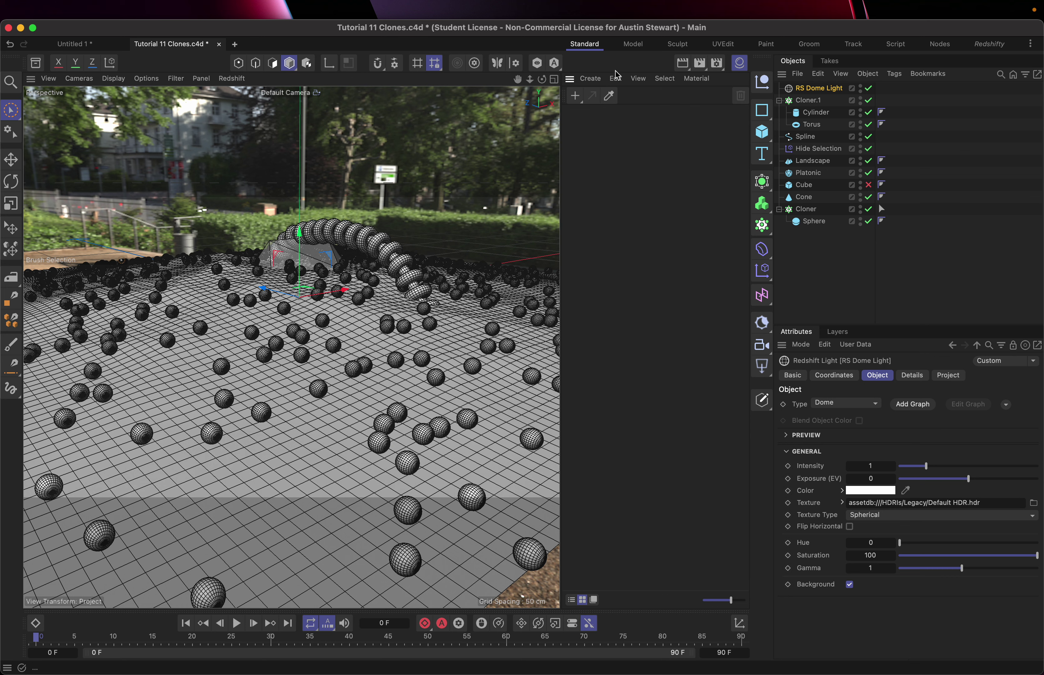
# Create a material with a lower reflection roughness and apply it to both Cloner.1 and Cloner.
pyautogui.click(575, 96)
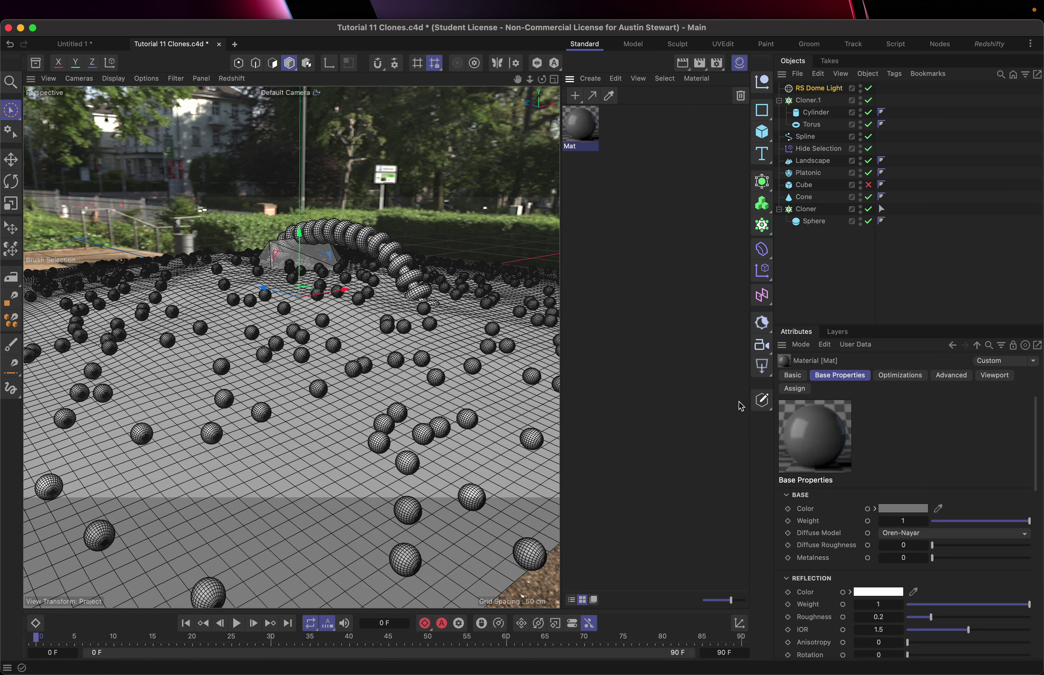
pyautogui.moveTo(850, 634)
pyautogui.moveTo(928, 623); pyautogui.dragTo(919, 620)
pyautogui.click(918, 620)
pyautogui.moveTo(580, 128); pyautogui.dragTo(800, 105)
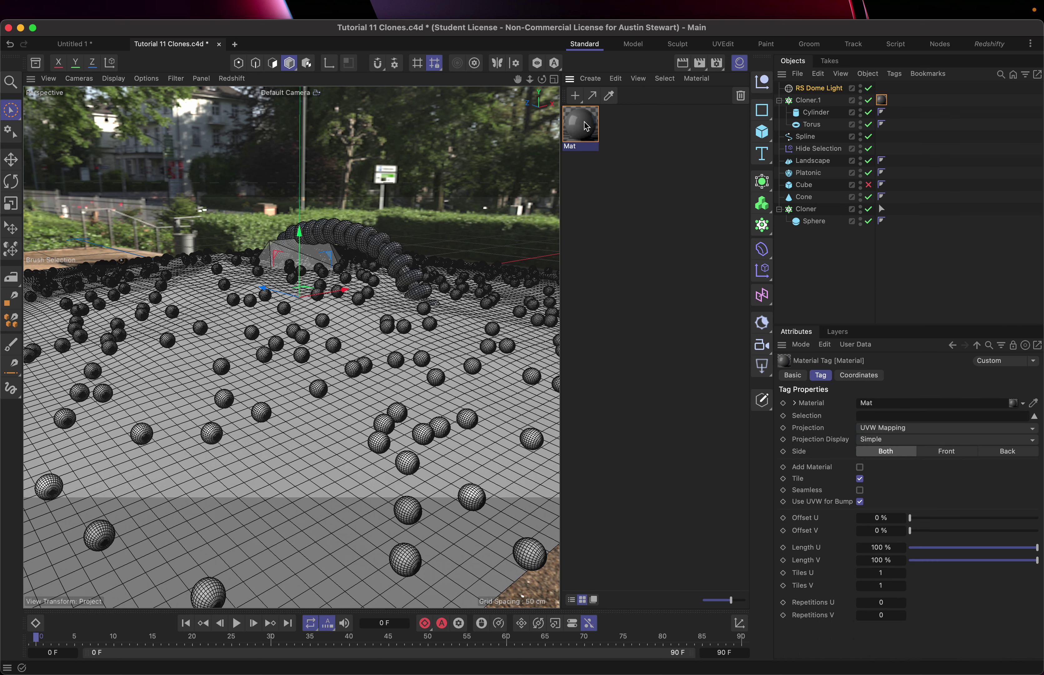
pyautogui.moveTo(587, 127)
pyautogui.mouseDown()
pyautogui.moveTo(671, 136)
pyautogui.moveTo(810, 215)
pyautogui.mouseUp()
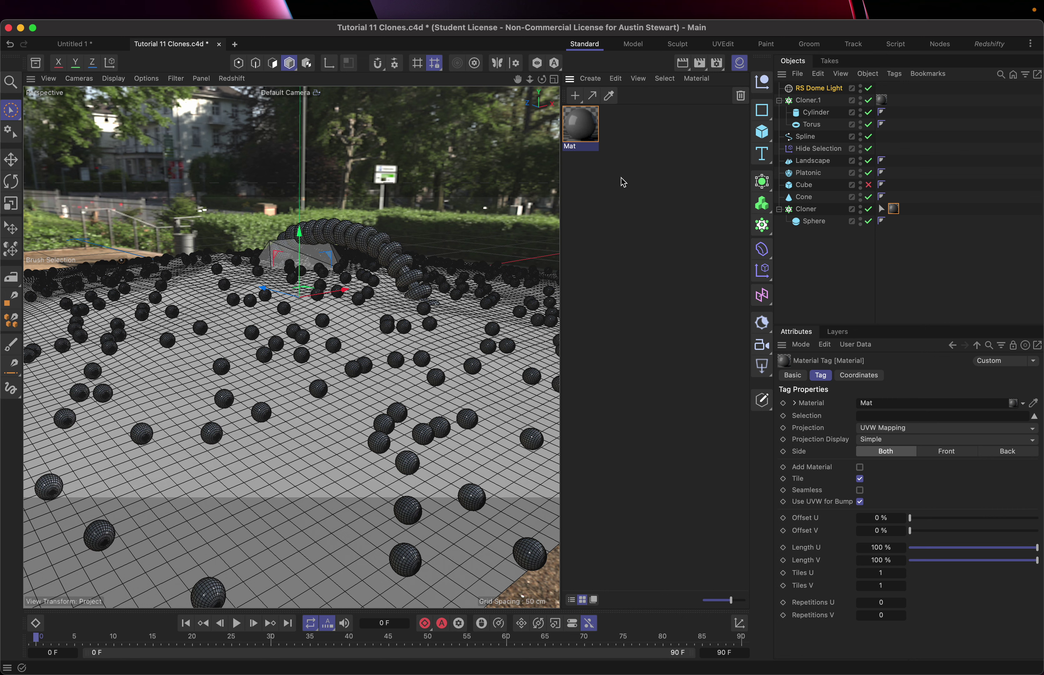
# Create a second material with reflection weight 0 and diffuse roughness 1.
pyautogui.click(575, 97)
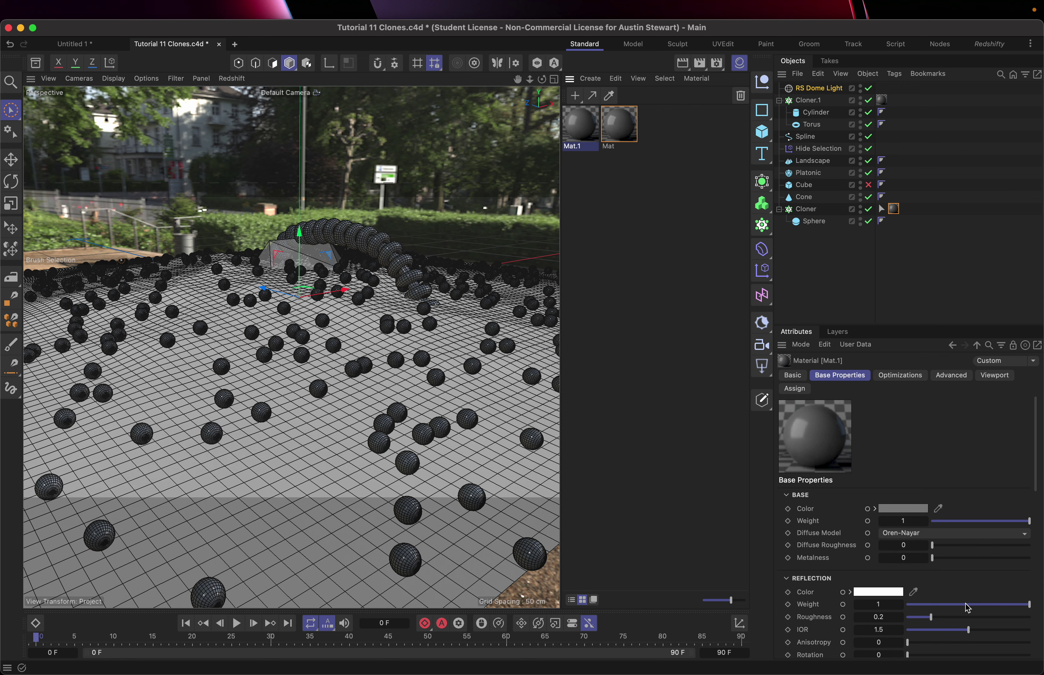
pyautogui.moveTo(968, 609); pyautogui.dragTo(908, 609)
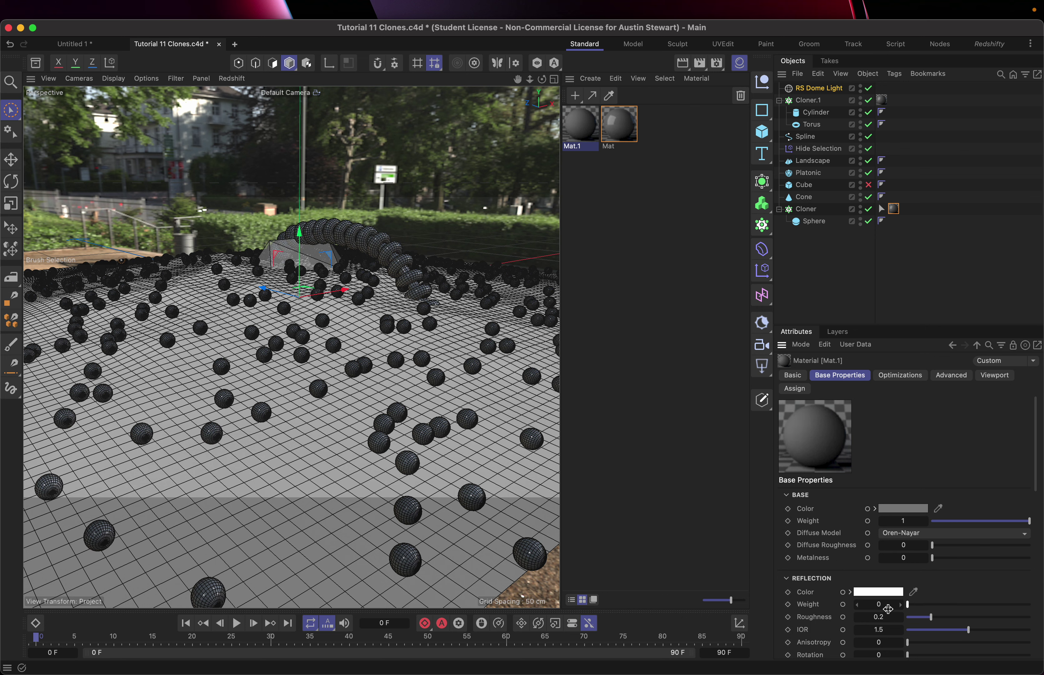
pyautogui.moveTo(952, 547); pyautogui.dragTo(1041, 545)
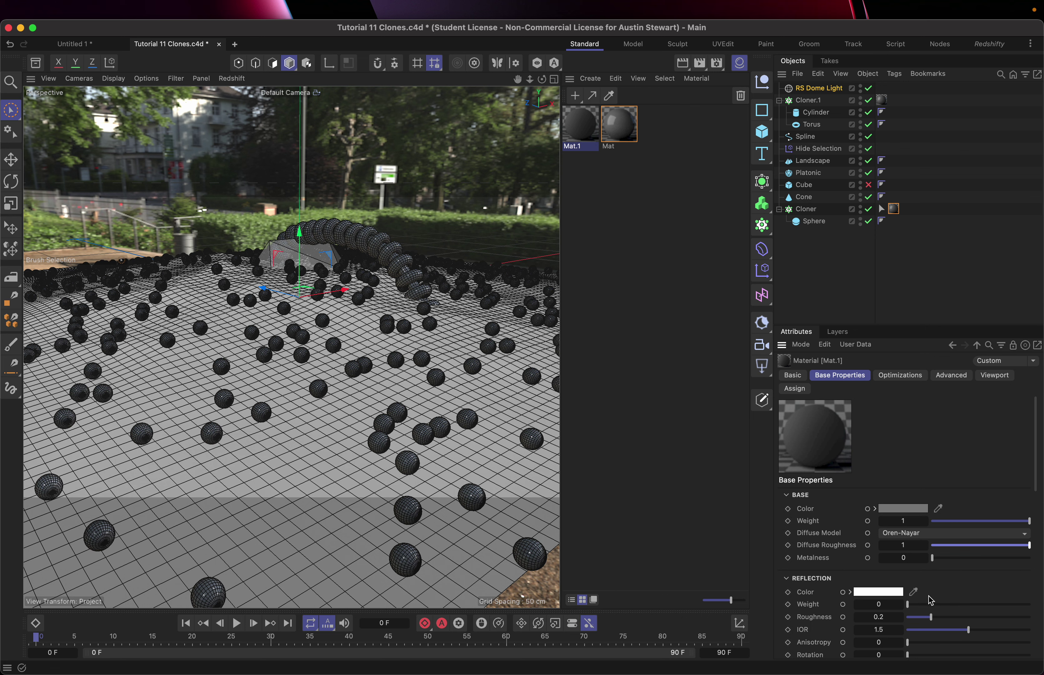
# Set the second material's base color to an orange-brown, RGB 180, 99, 41, and apply it to the Landscape.
pyautogui.click(903, 509)
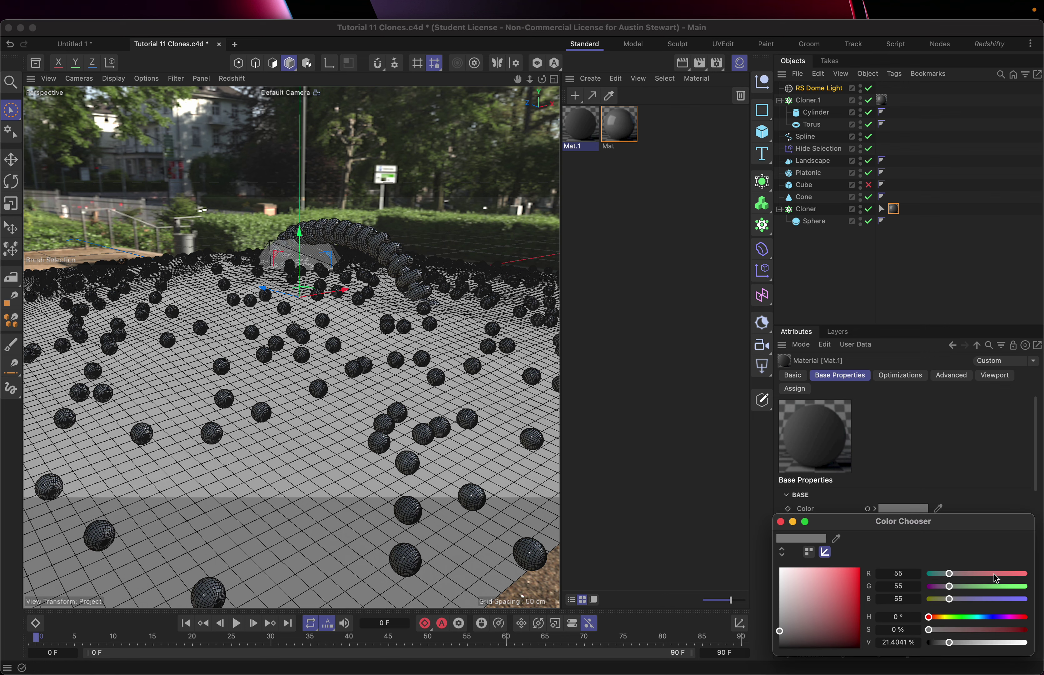
pyautogui.click(942, 618)
pyautogui.click(934, 618)
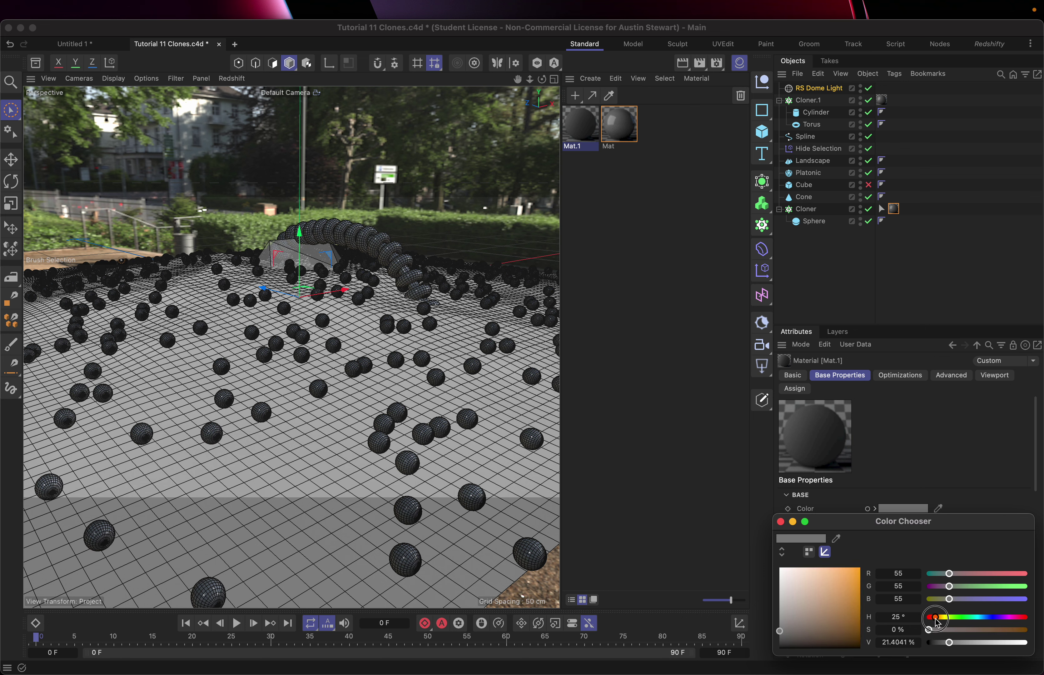
pyautogui.click(830, 614)
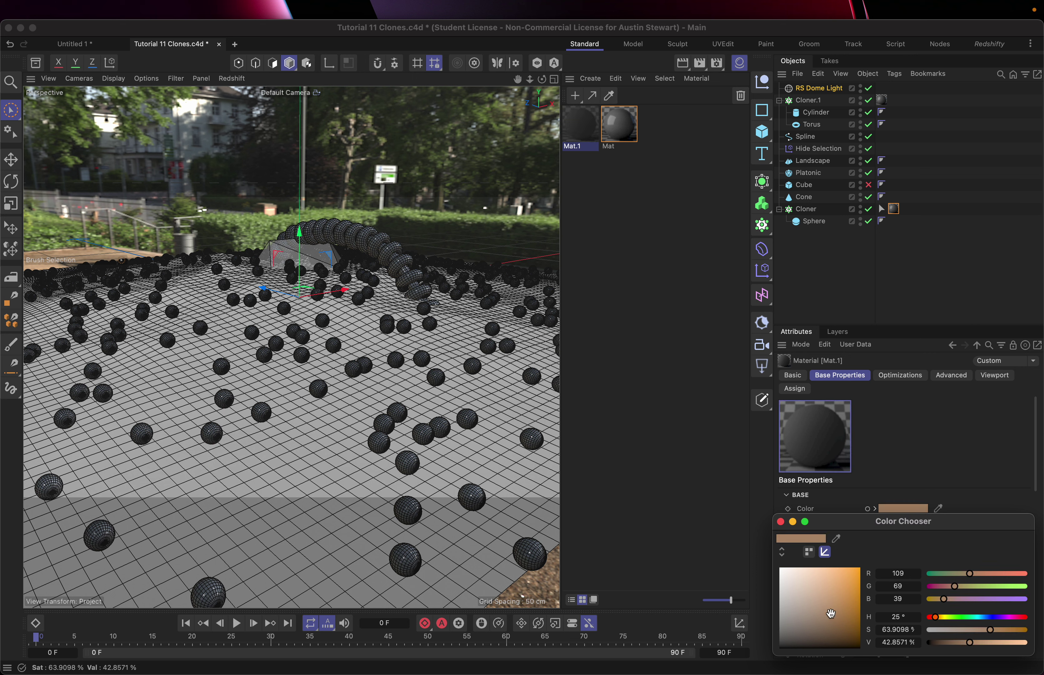
pyautogui.click(842, 591)
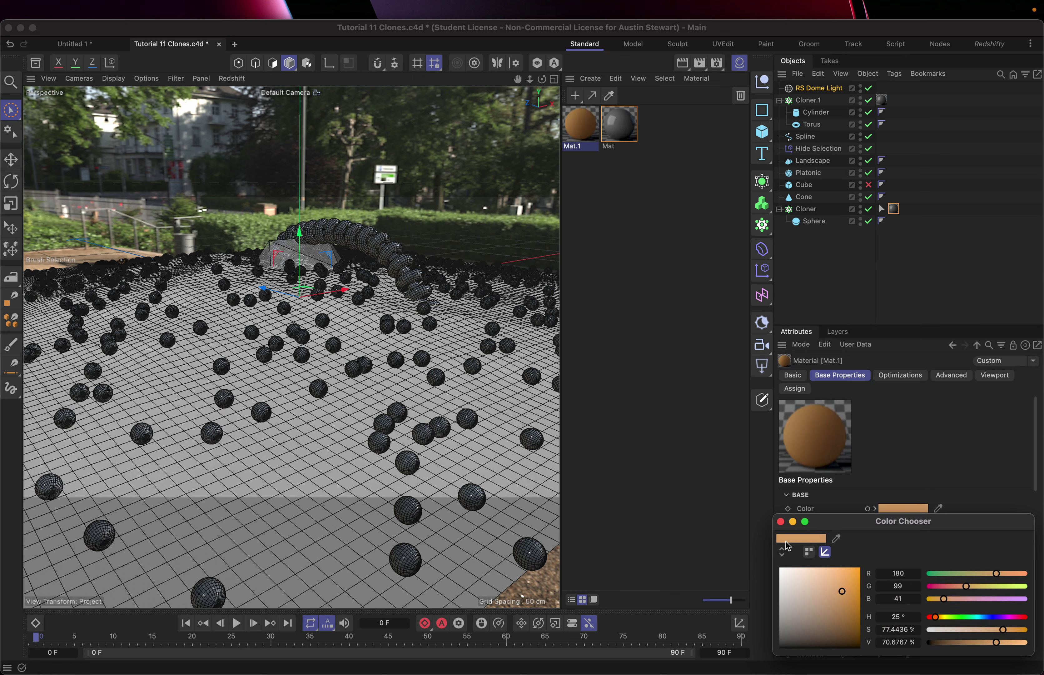
pyautogui.click(781, 522)
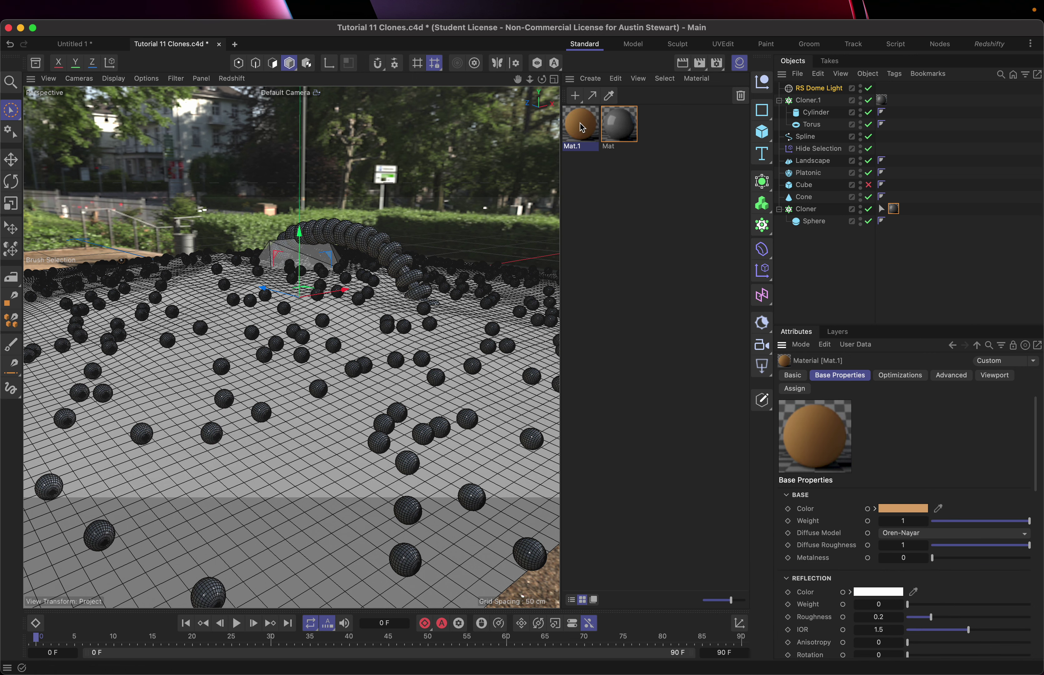
pyautogui.moveTo(584, 129); pyautogui.dragTo(320, 459)
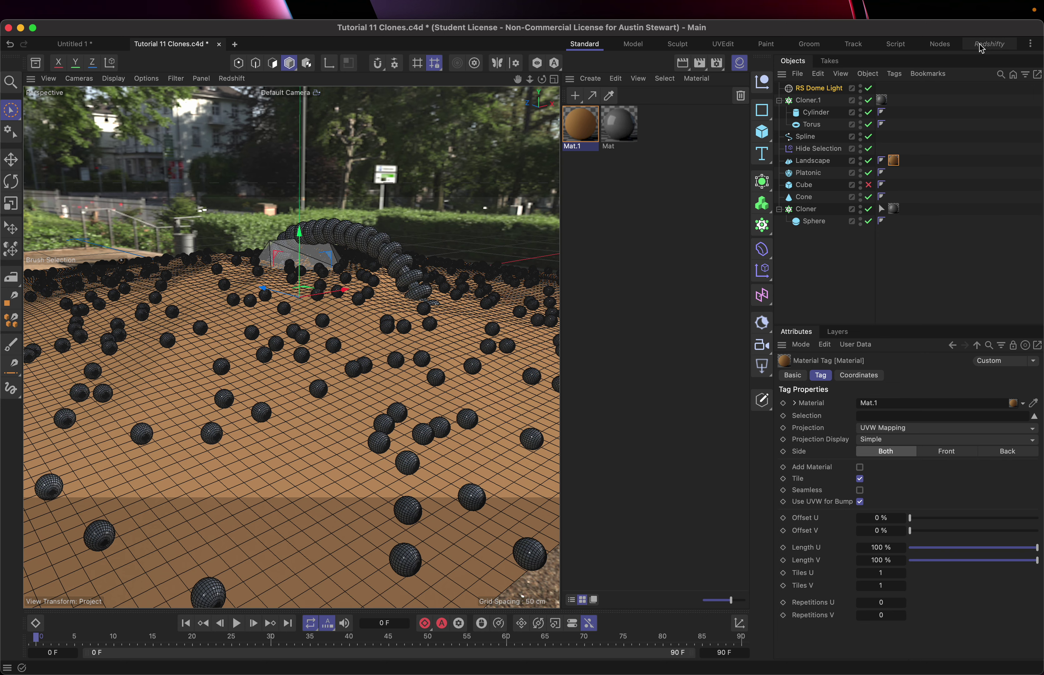
pyautogui.click(990, 44)
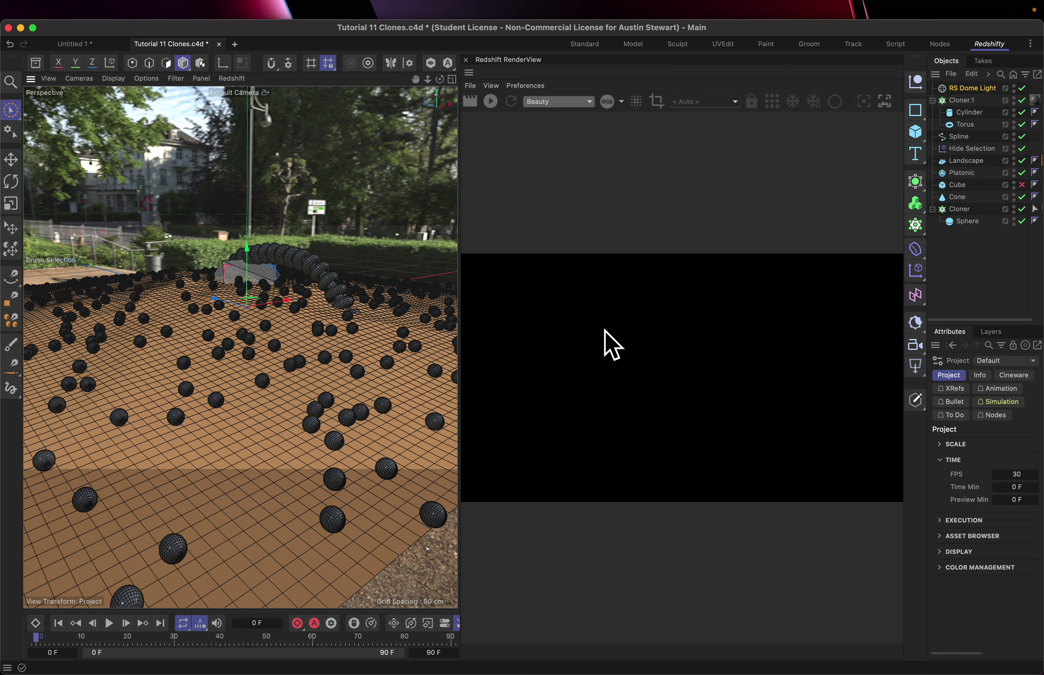
pyautogui.moveTo(684, 4)
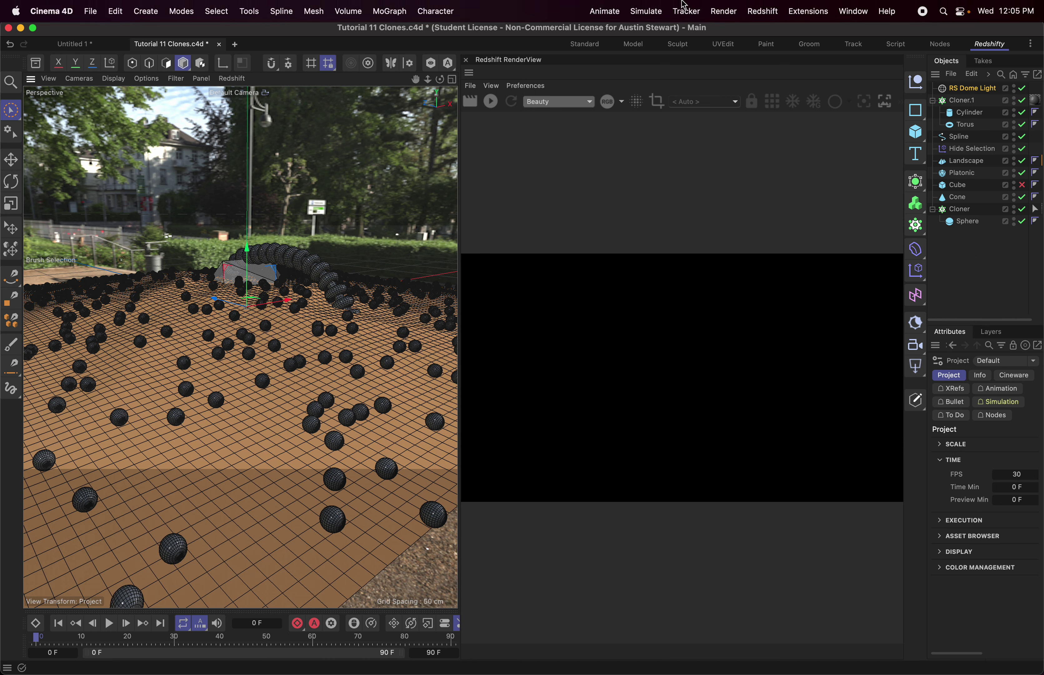
pyautogui.click(766, 16)
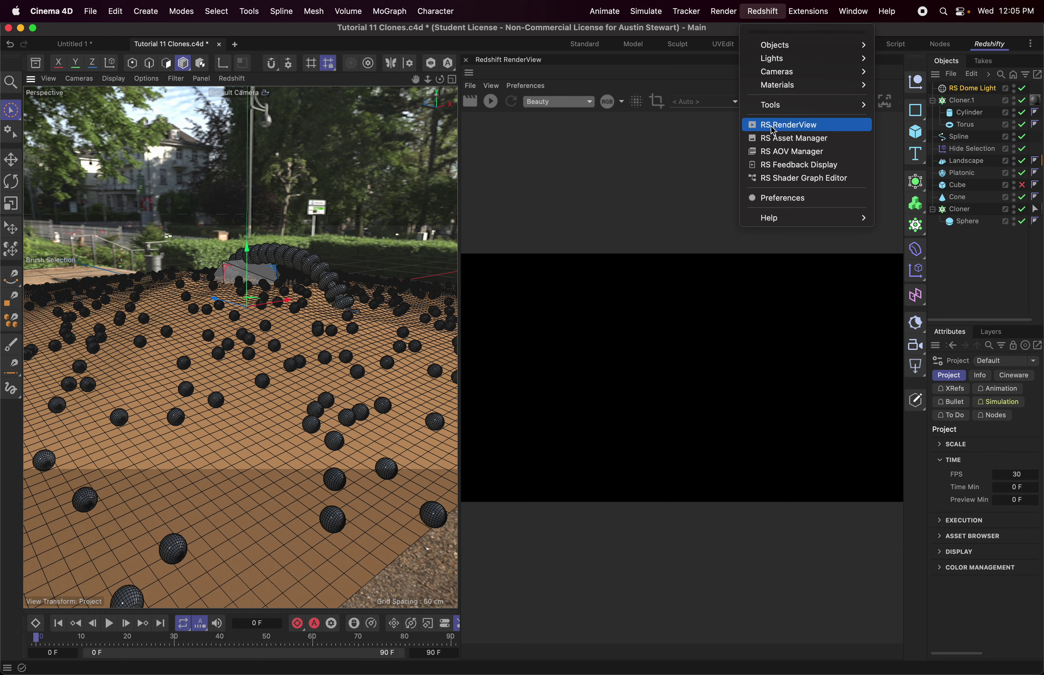
pyautogui.click(667, 168)
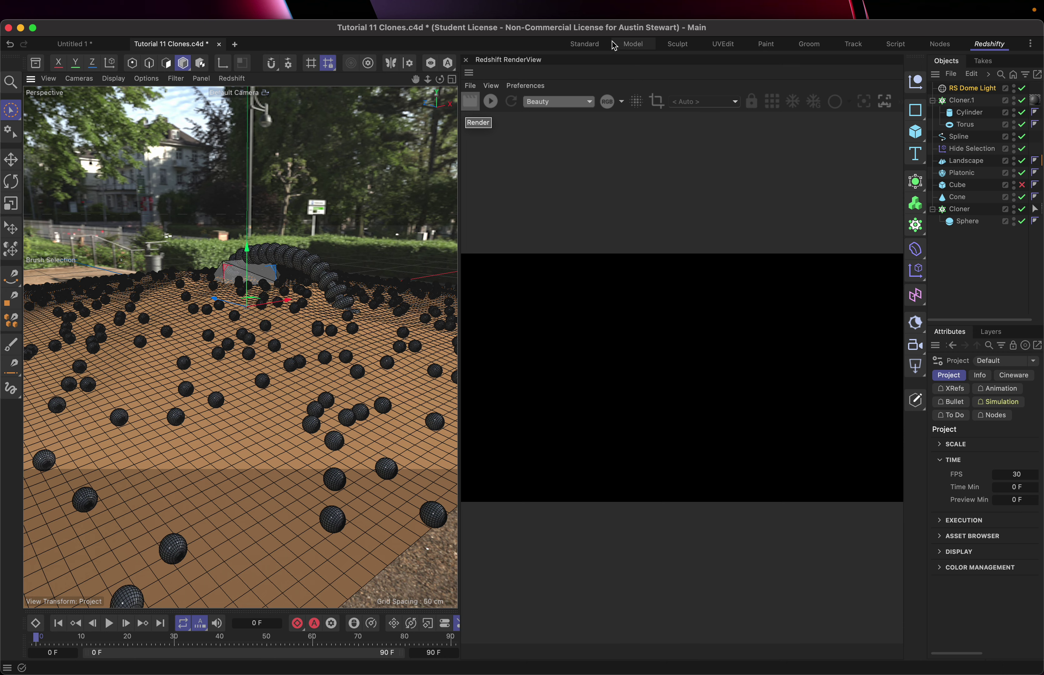
pyautogui.click(588, 45)
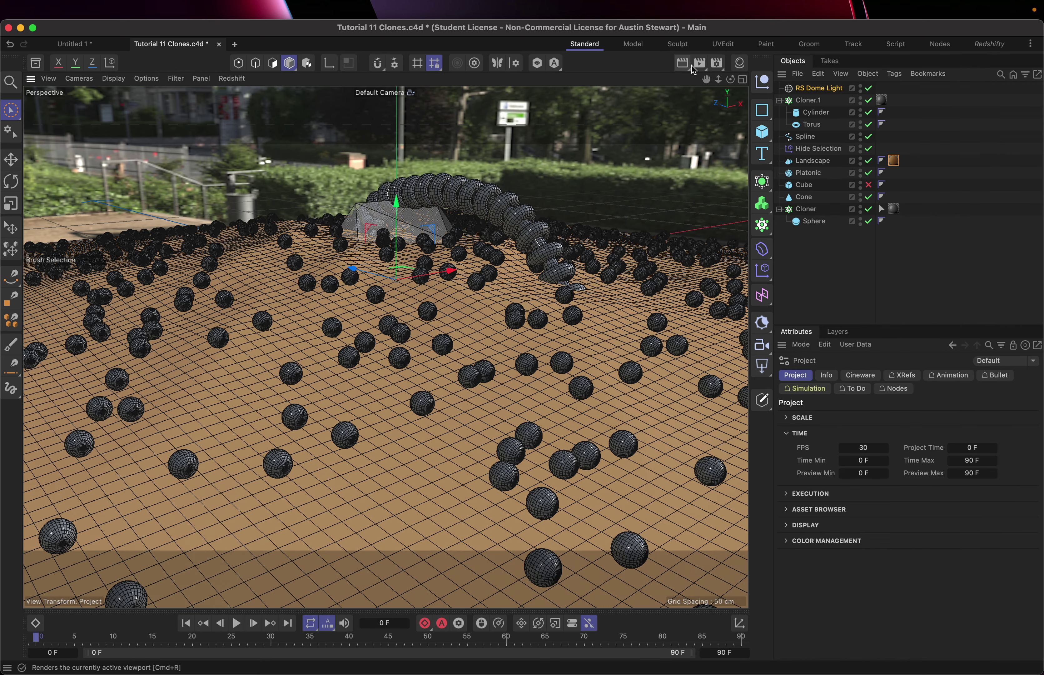
pyautogui.moveTo(701, 66); pyautogui.dragTo(642, 65)
pyautogui.click(643, 65)
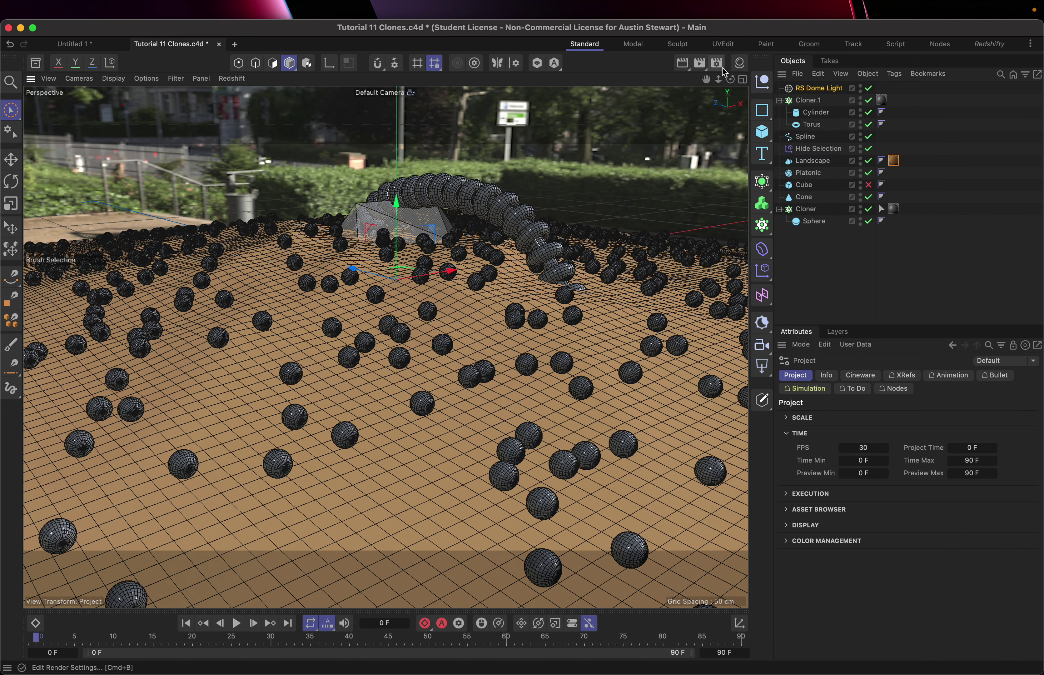
# Switch to the Redshifty layout, start the live render in the Redshift RenderView, and widen the viewport slightly.
pyautogui.click(980, 45)
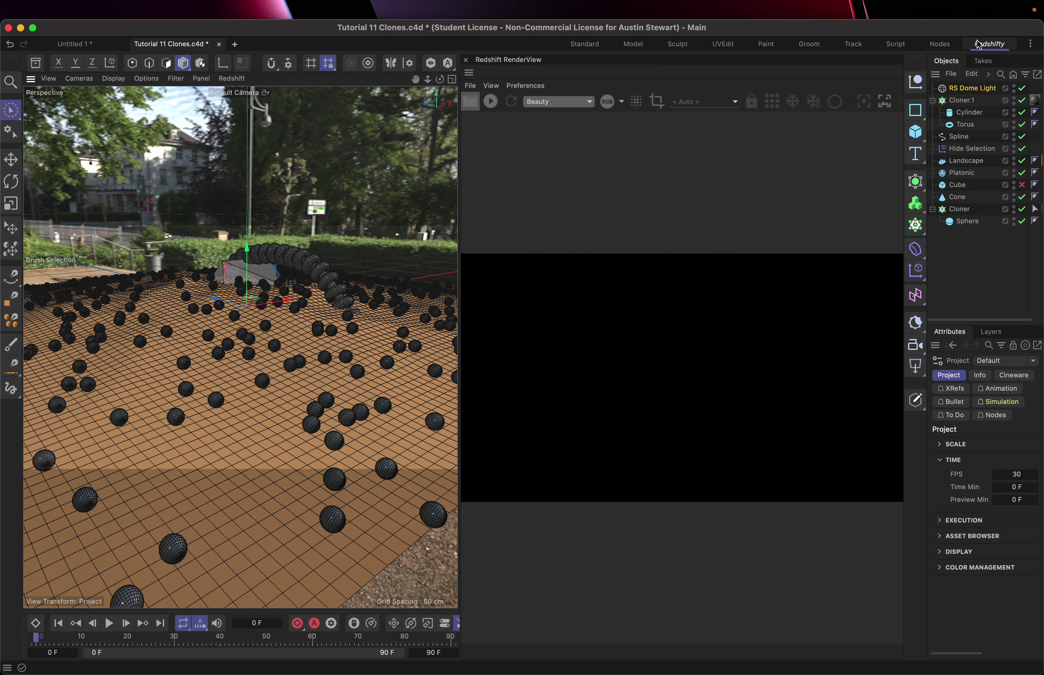
pyautogui.click(489, 105)
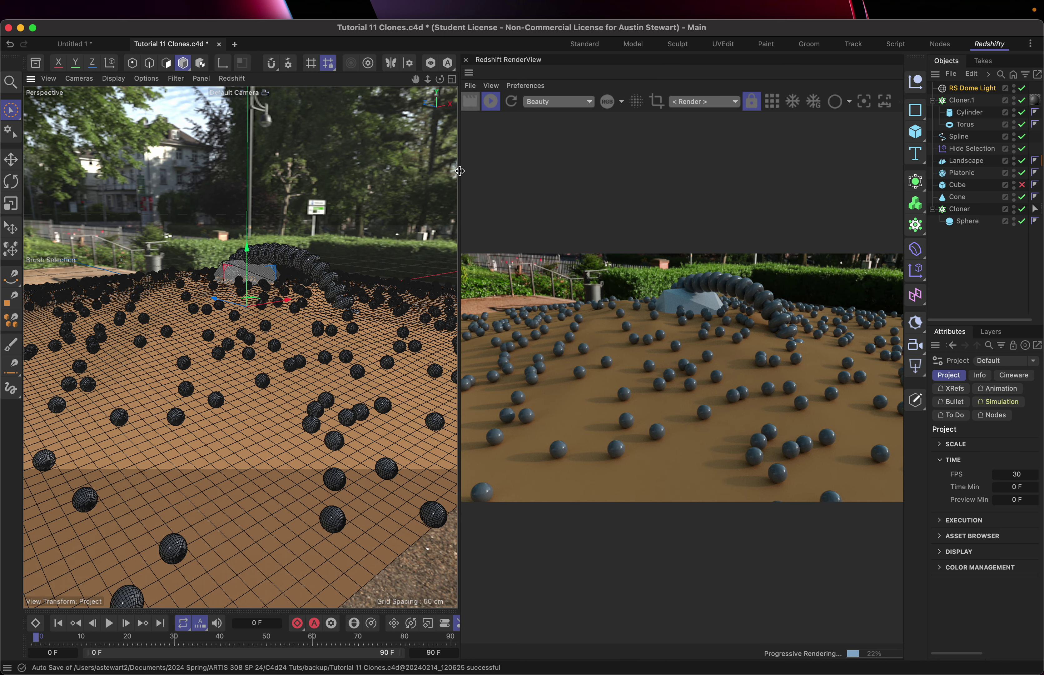
pyautogui.moveTo(460, 172); pyautogui.dragTo(473, 174)
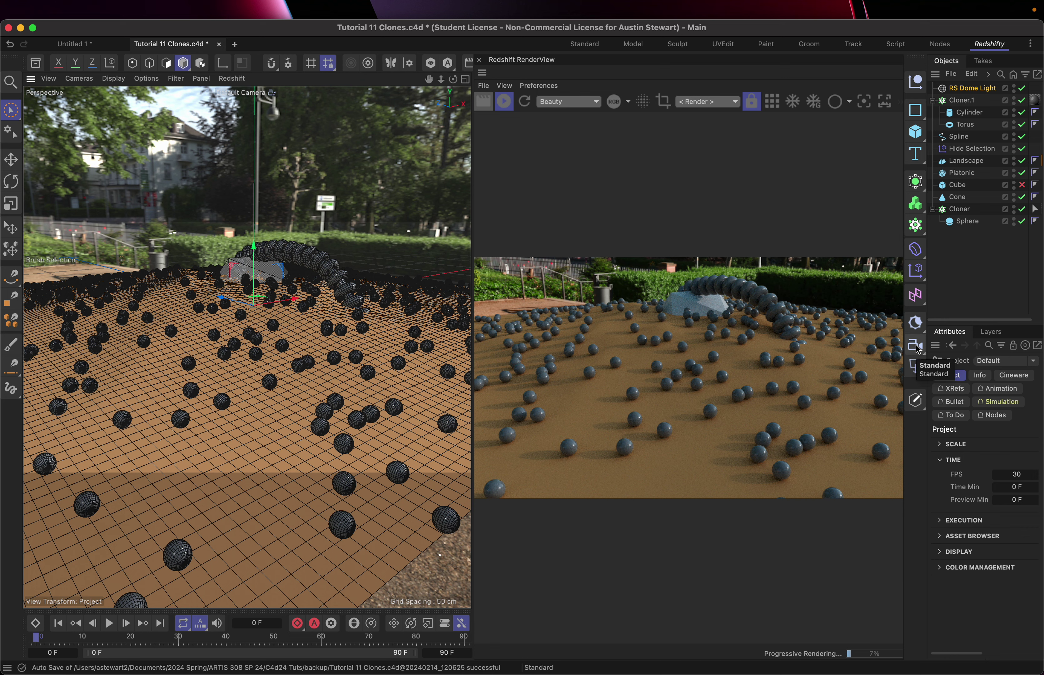
# Add a standard Redshift camera and look through it, then widen the object and attribute area.
pyautogui.moveTo(919, 349); pyautogui.dragTo(951, 366)
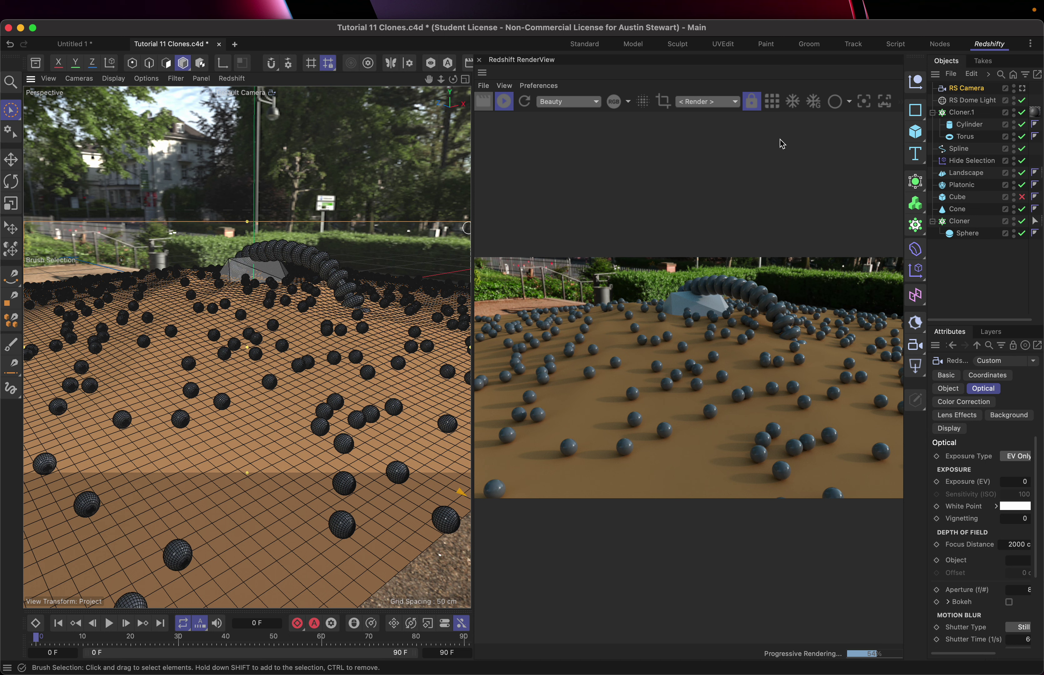
pyautogui.click(1024, 90)
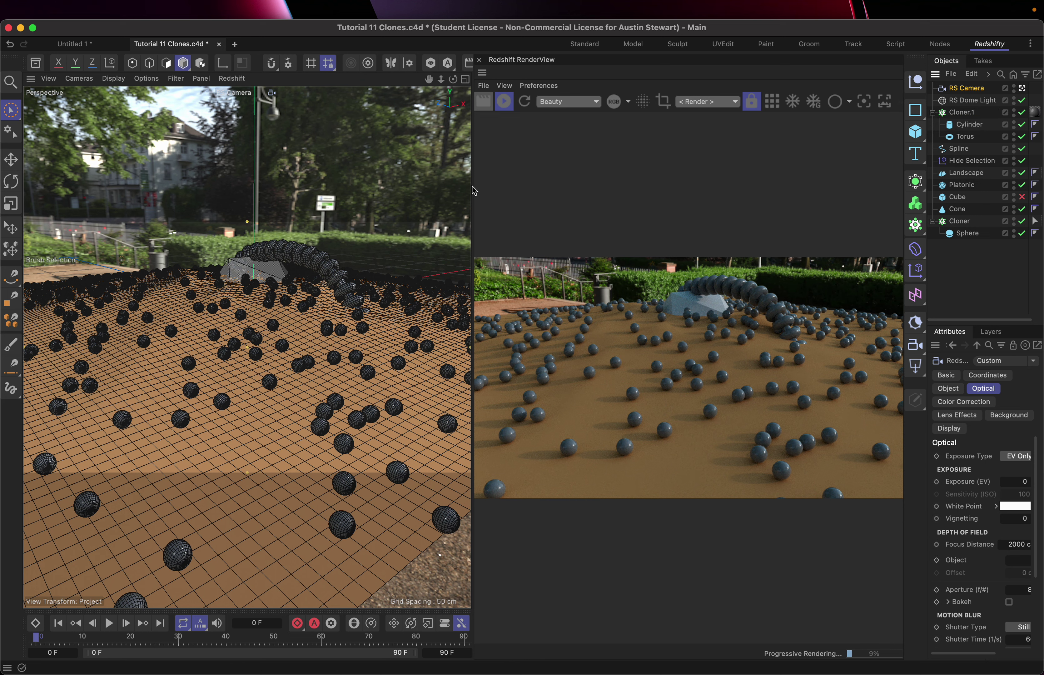
pyautogui.moveTo(441, 188); pyautogui.dragTo(407, 193)
pyautogui.moveTo(923, 244); pyautogui.dragTo(746, 247)
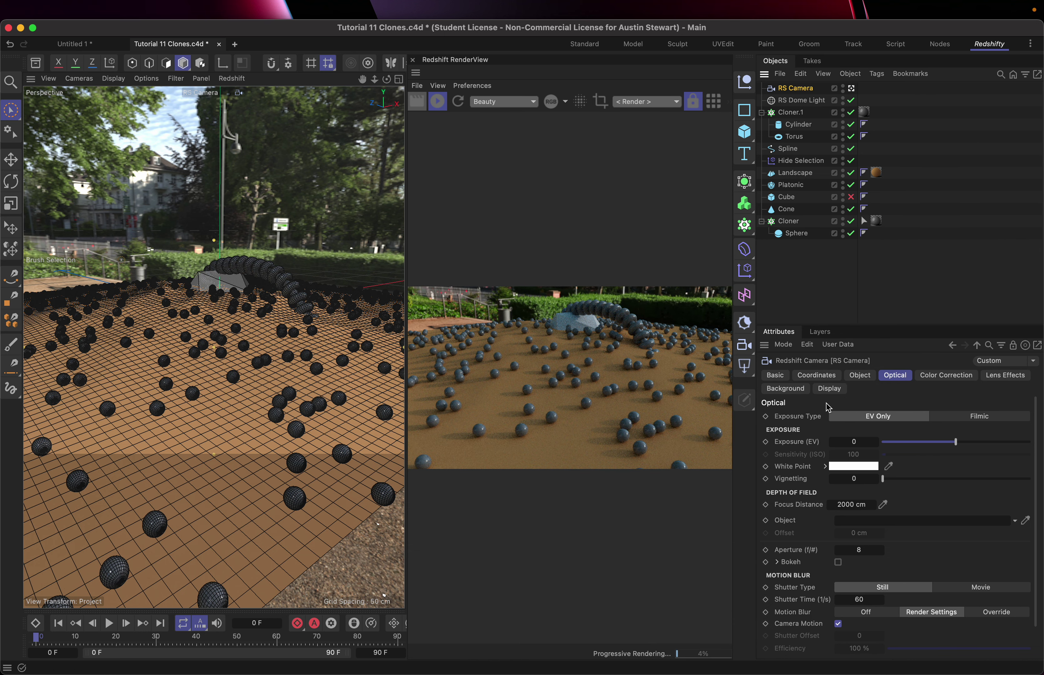
# Set the RS Camera's focal length to about 141.3 mm and reframe it to a low, near ground-level view across the spheres.
pyautogui.click(864, 375)
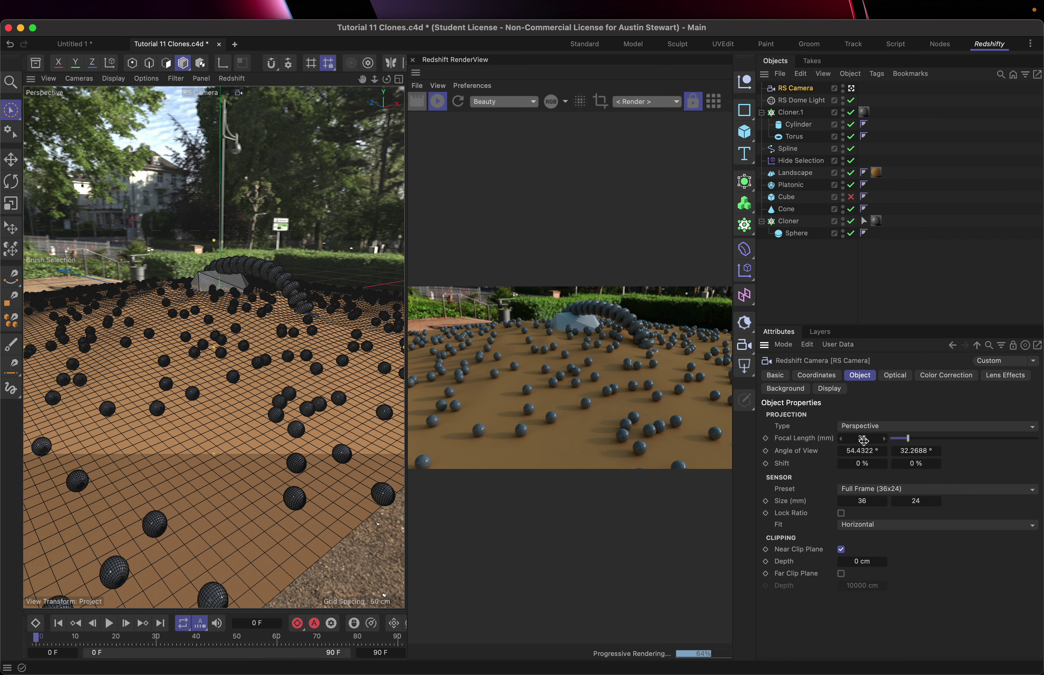
pyautogui.click(946, 428)
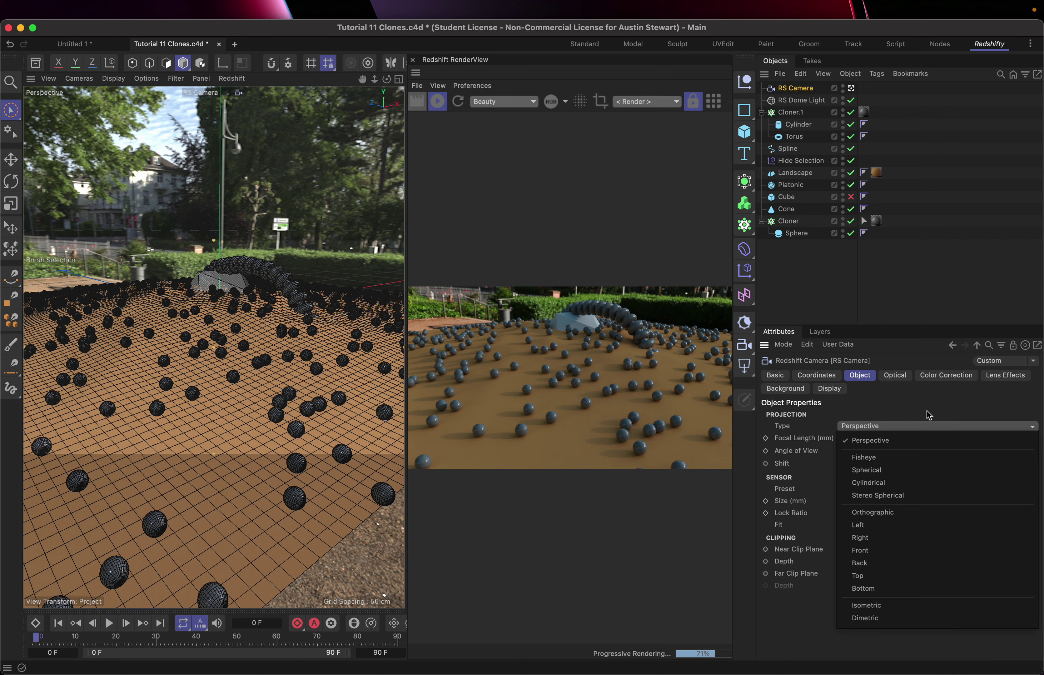
pyautogui.click(929, 424)
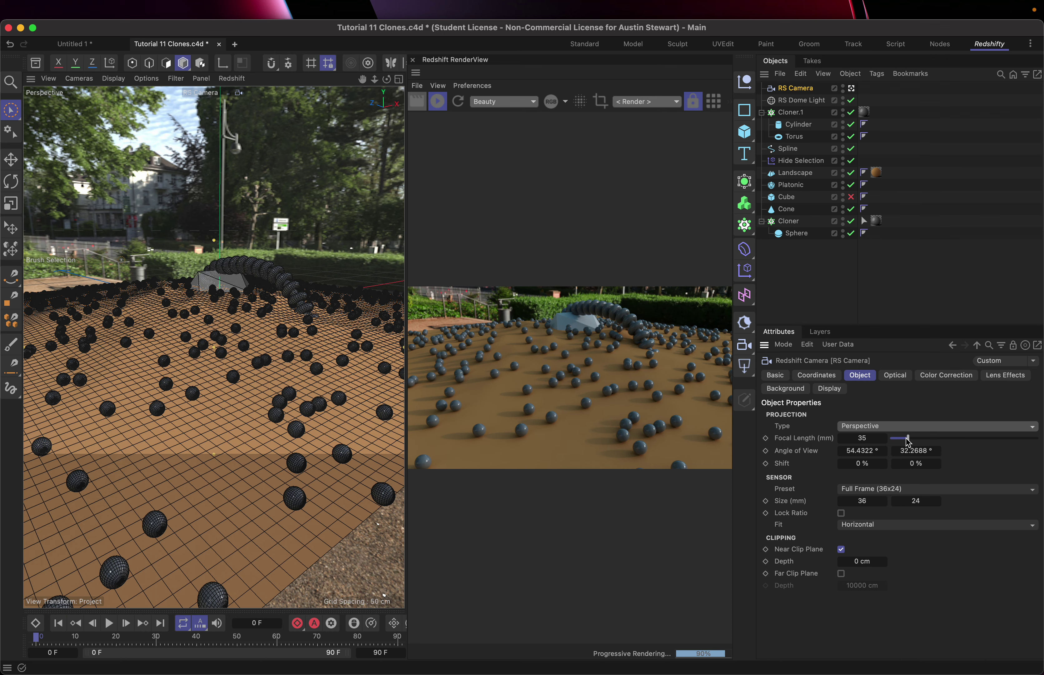
pyautogui.click(947, 439)
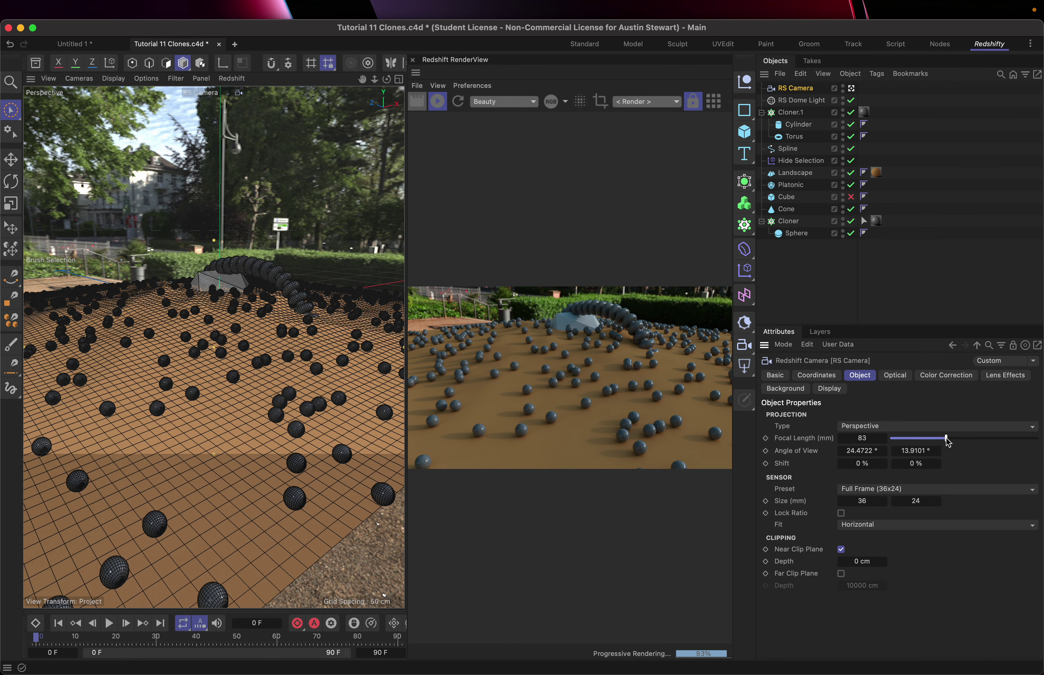
pyautogui.click(962, 438)
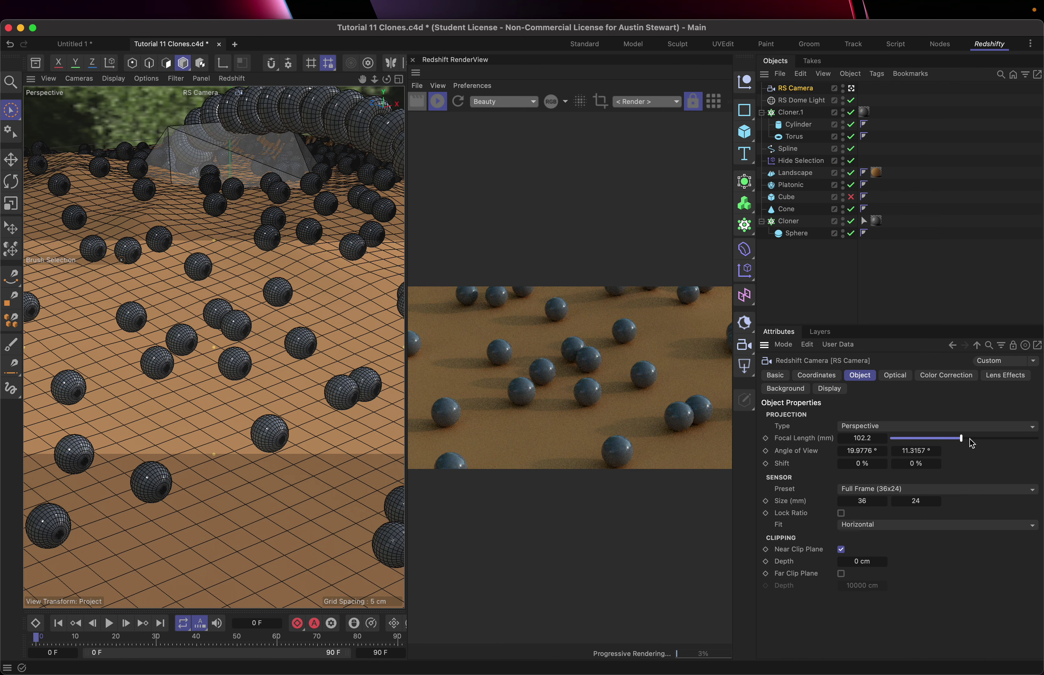
pyautogui.click(971, 438)
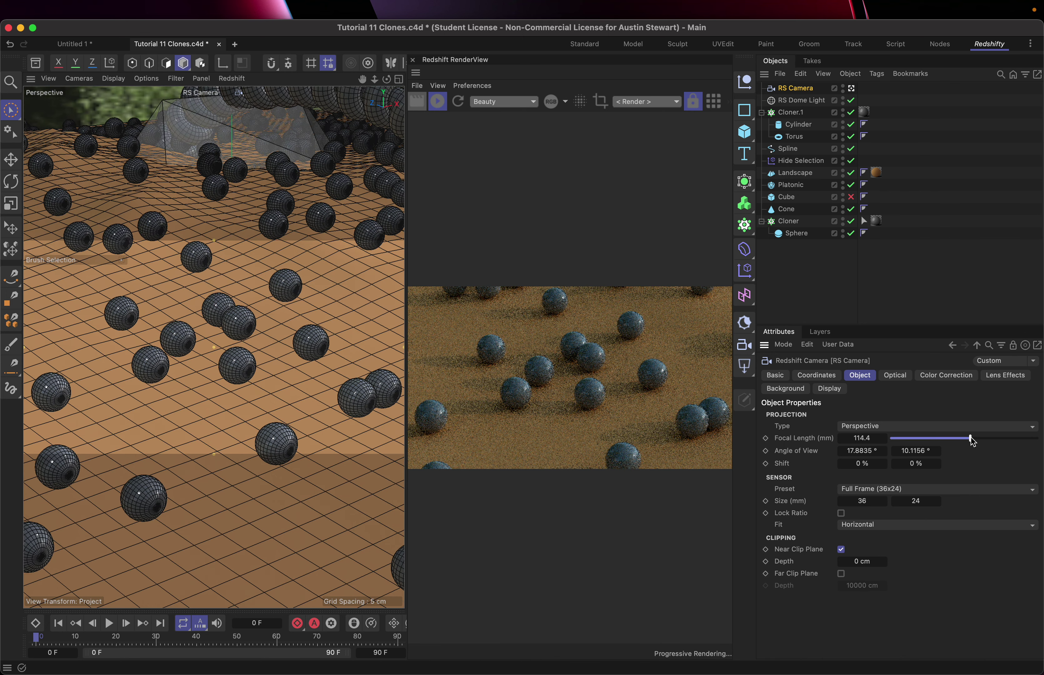
pyautogui.click(982, 439)
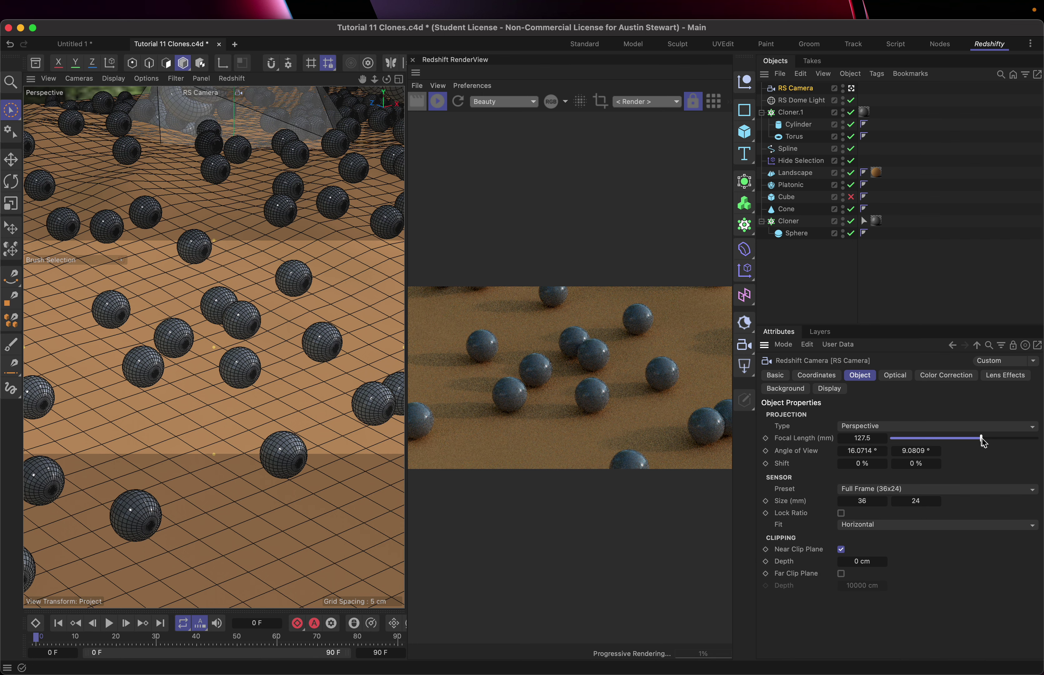
pyautogui.click(994, 441)
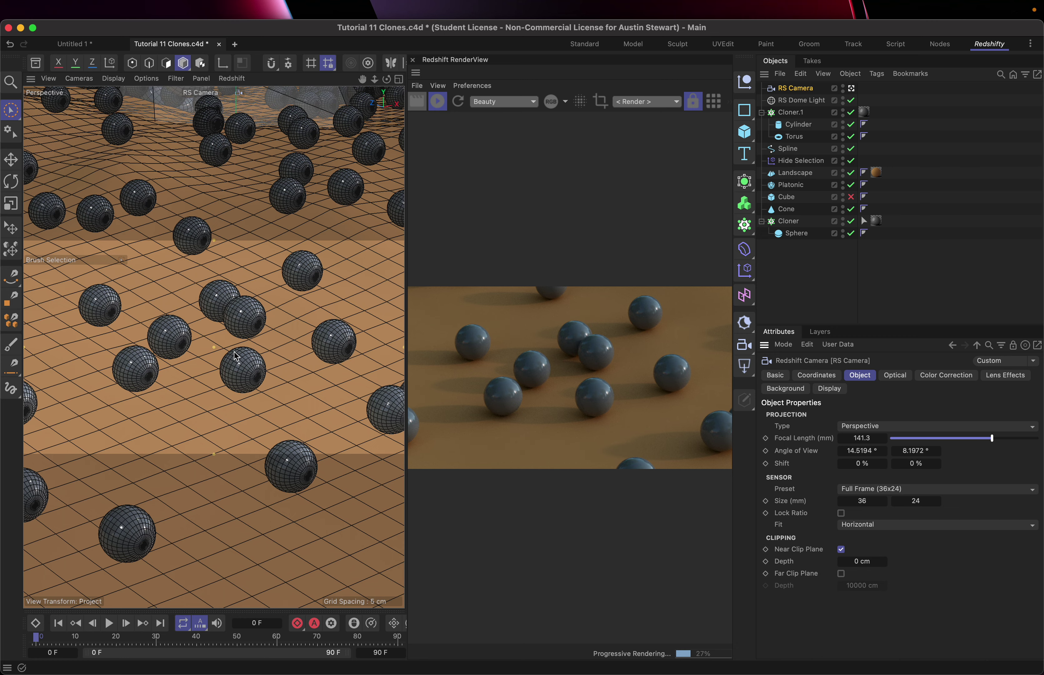
pyautogui.keyDown('alt'); pyautogui.moveTo(231, 355); pyautogui.dragTo(242, 305); pyautogui.keyUp('alt')
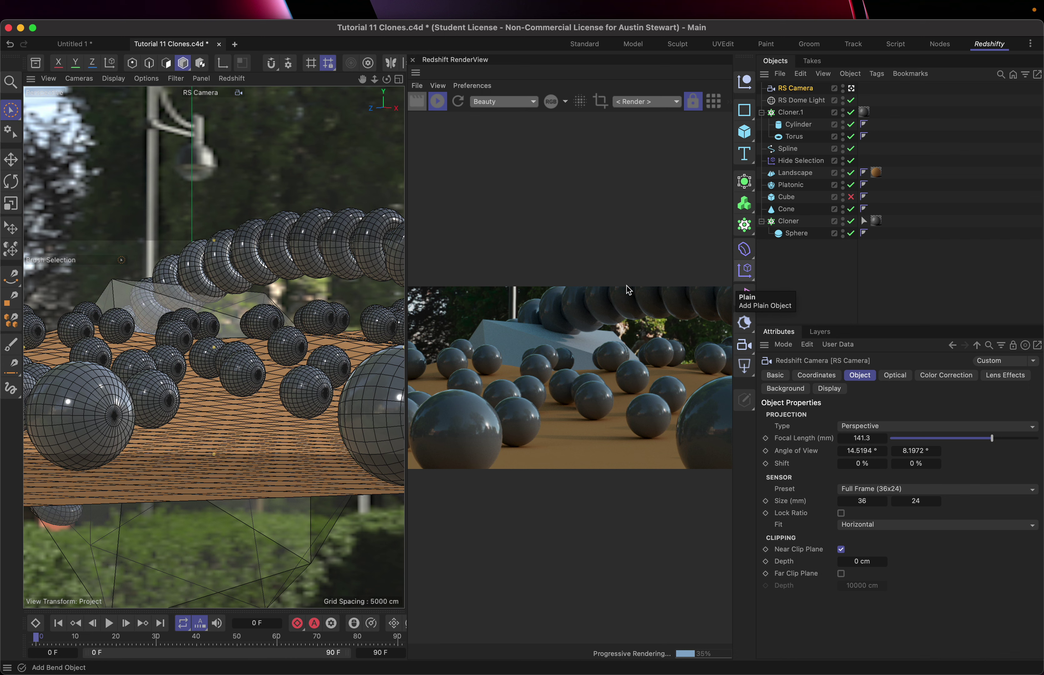
# Turn off the RS Dome Light's background and raise its exposure to about 1.015 EV.
pyautogui.click(802, 101)
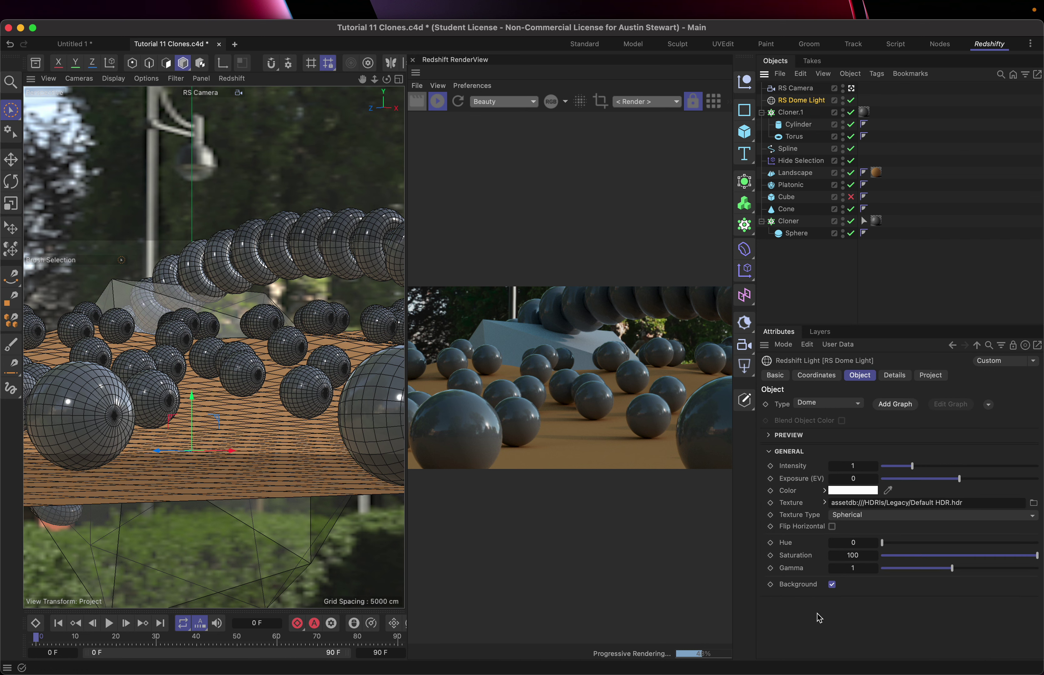
pyautogui.click(834, 587)
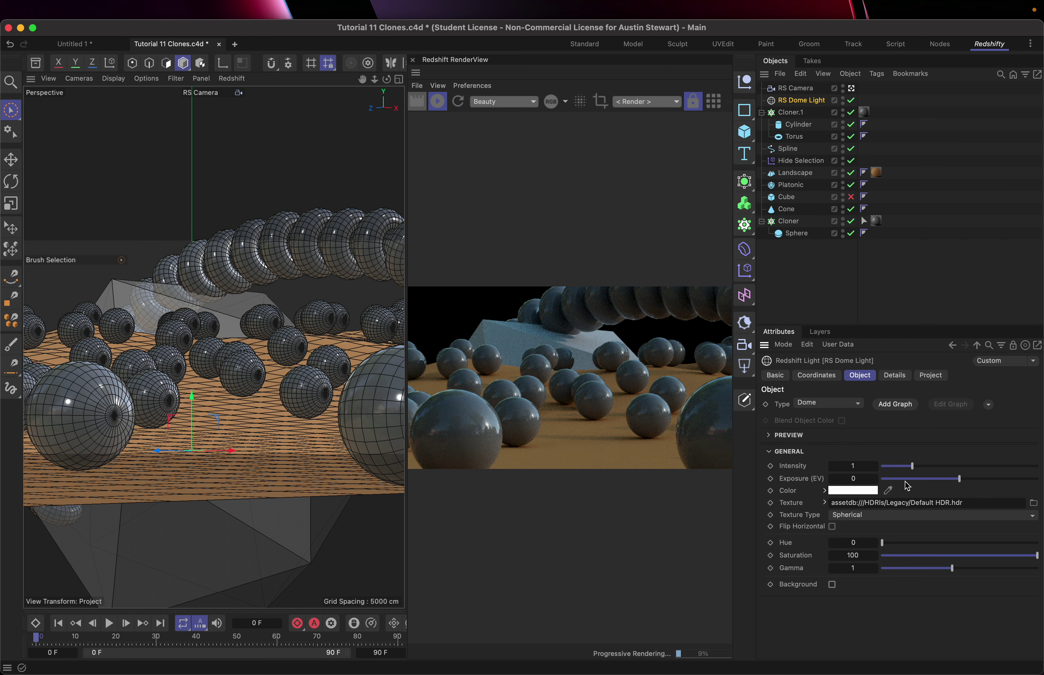
pyautogui.click(978, 479)
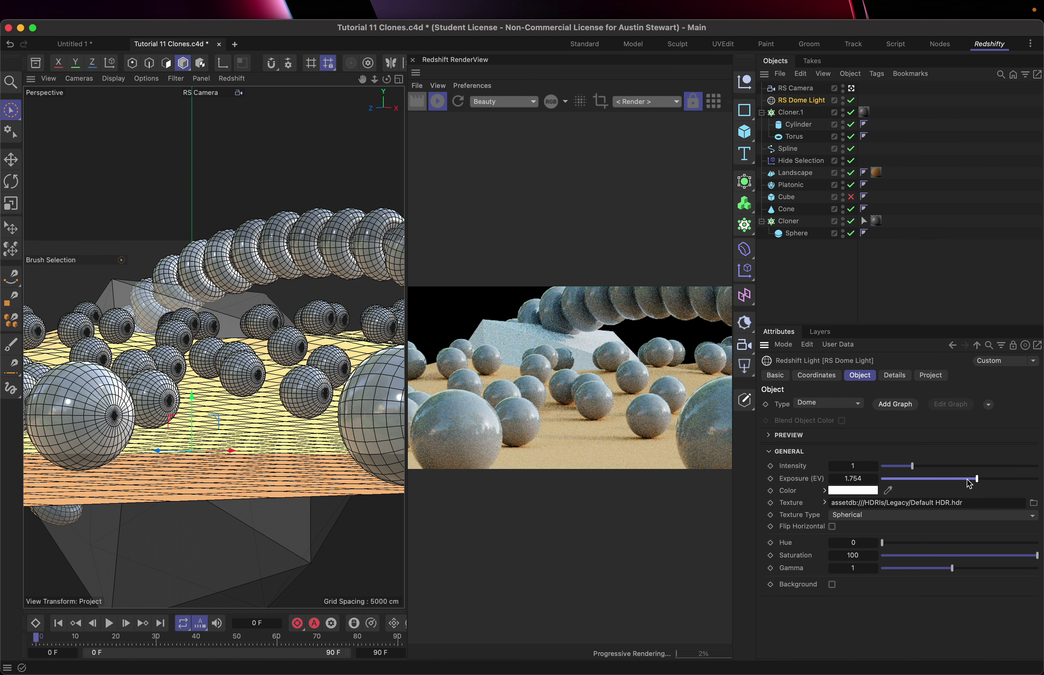
pyautogui.click(971, 478)
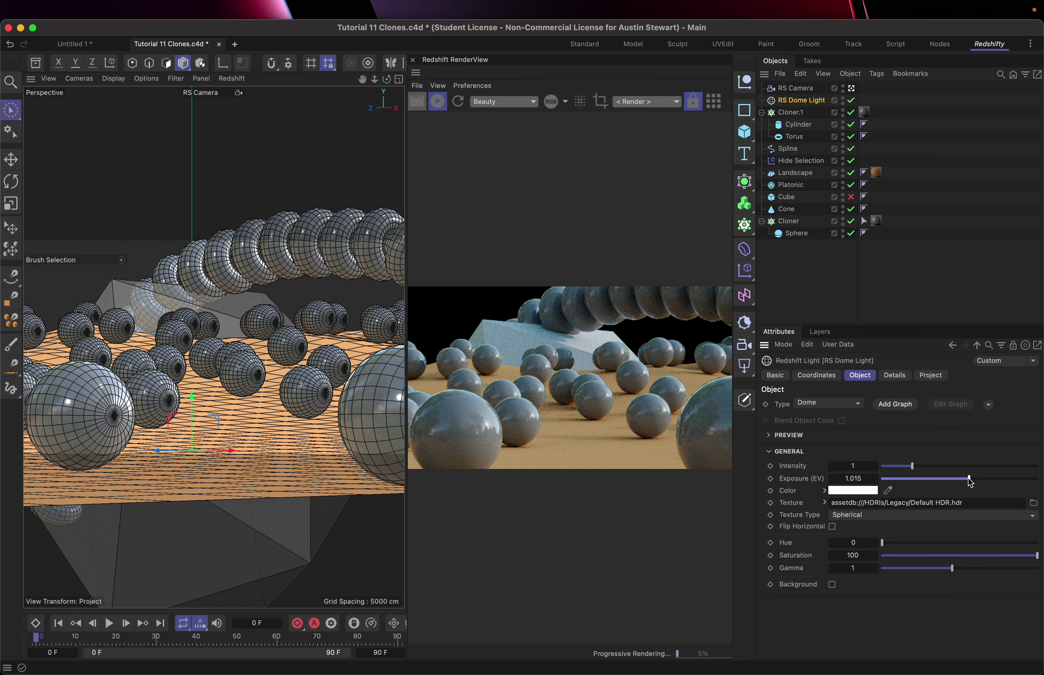
pyautogui.click(970, 479)
# Try exposures of 1.9 and -1.2 EV in the RS Camera's optical settings, and undo the exposure change.
pyautogui.click(795, 88)
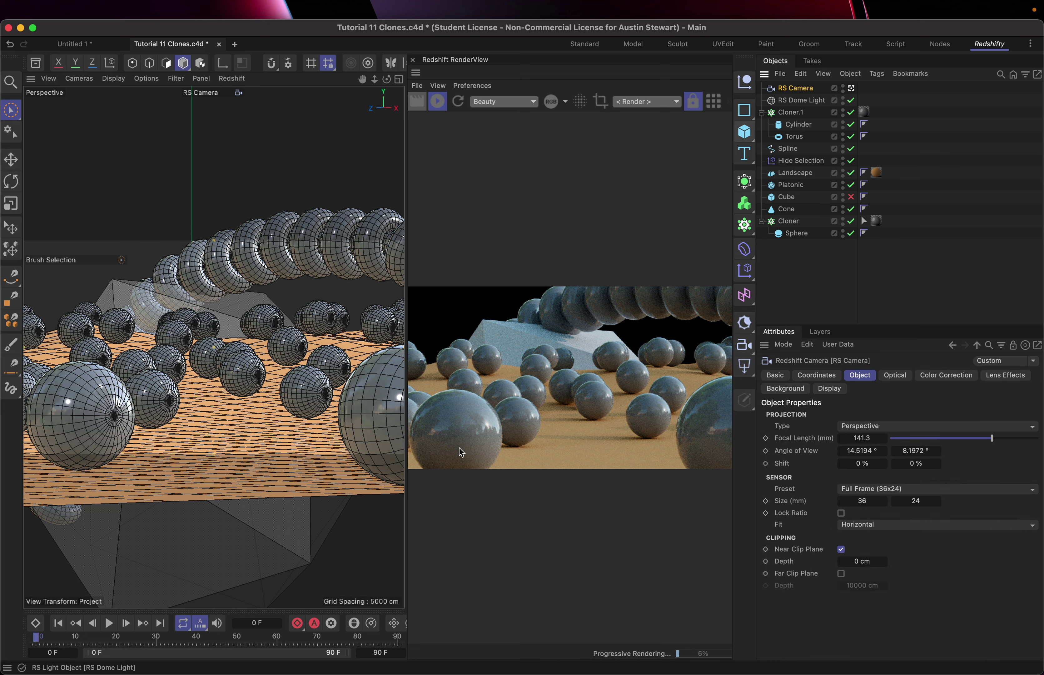
pyautogui.click(892, 376)
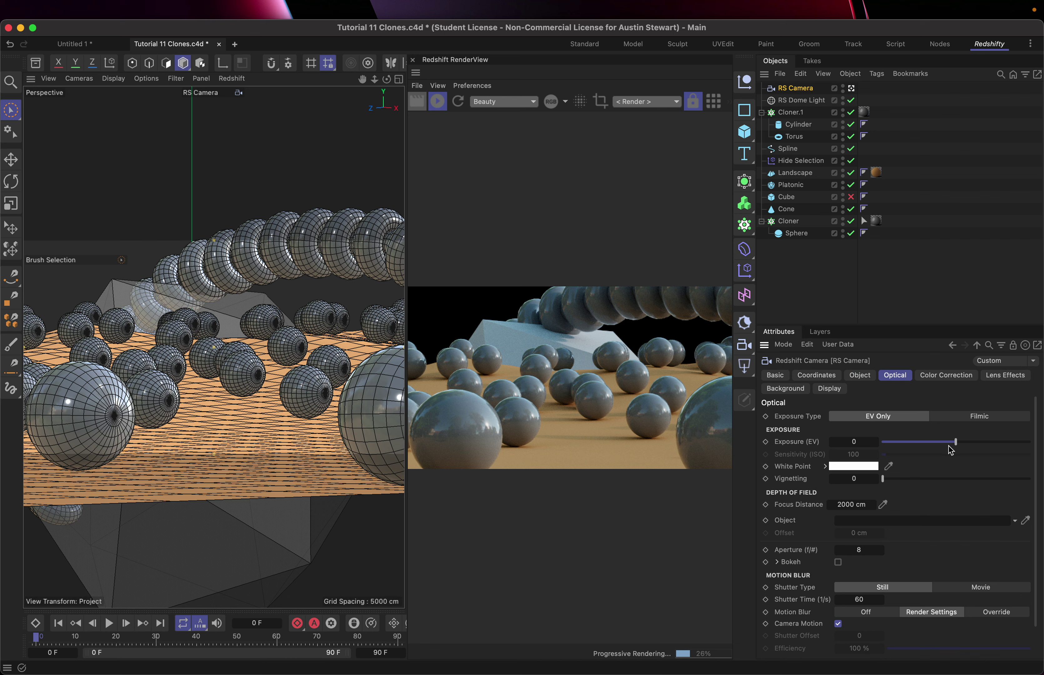
pyautogui.click(970, 442)
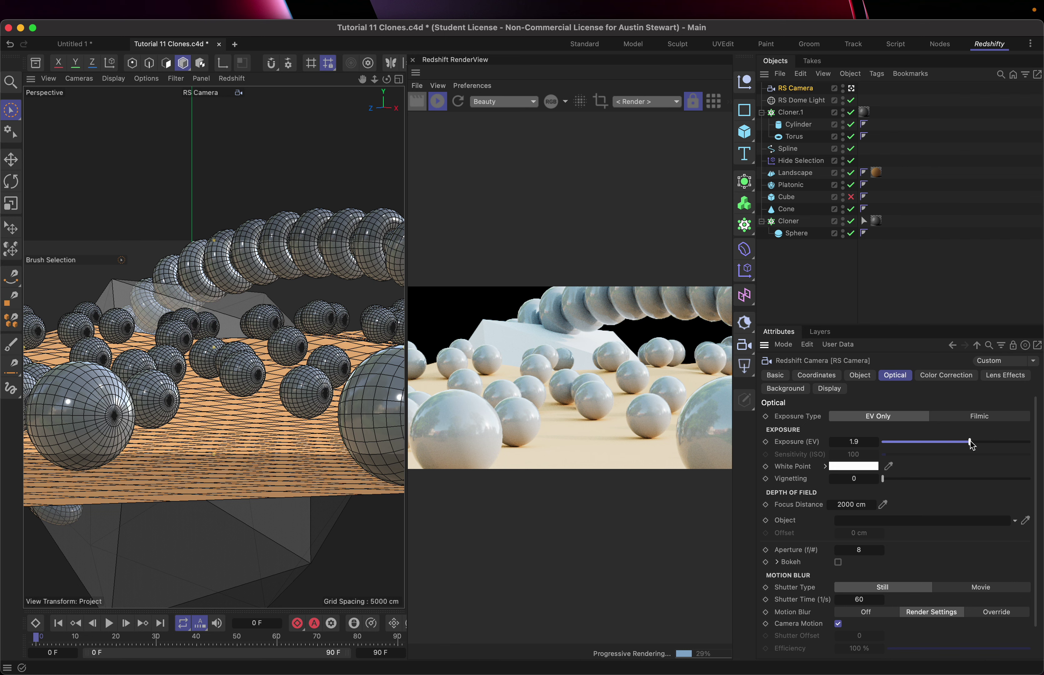
pyautogui.click(947, 443)
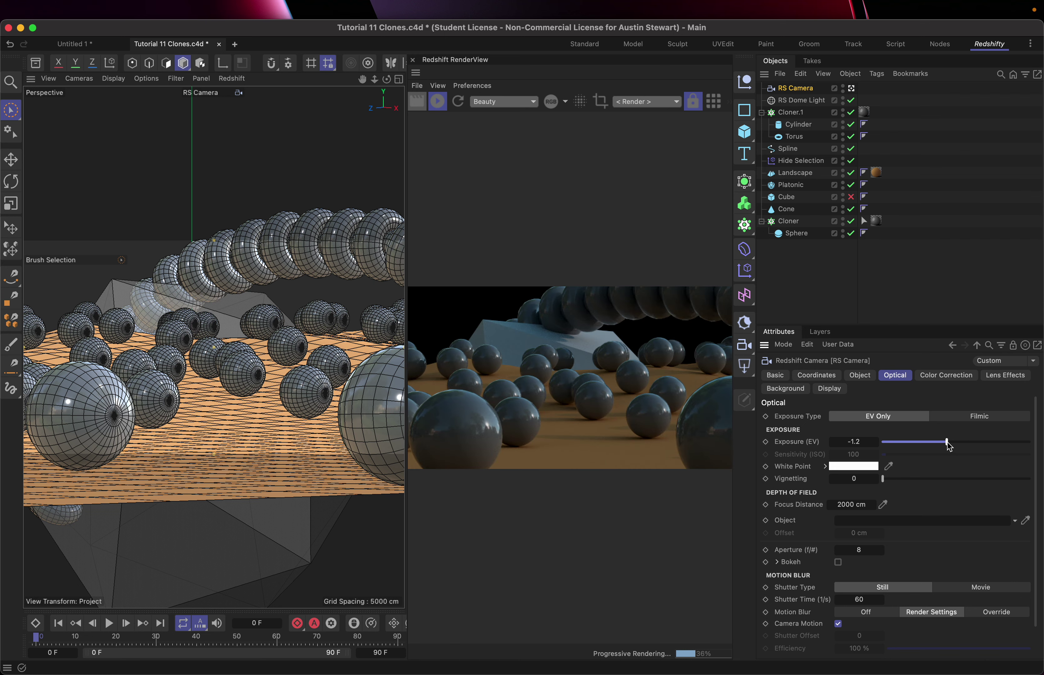
pyautogui.press('super+z')
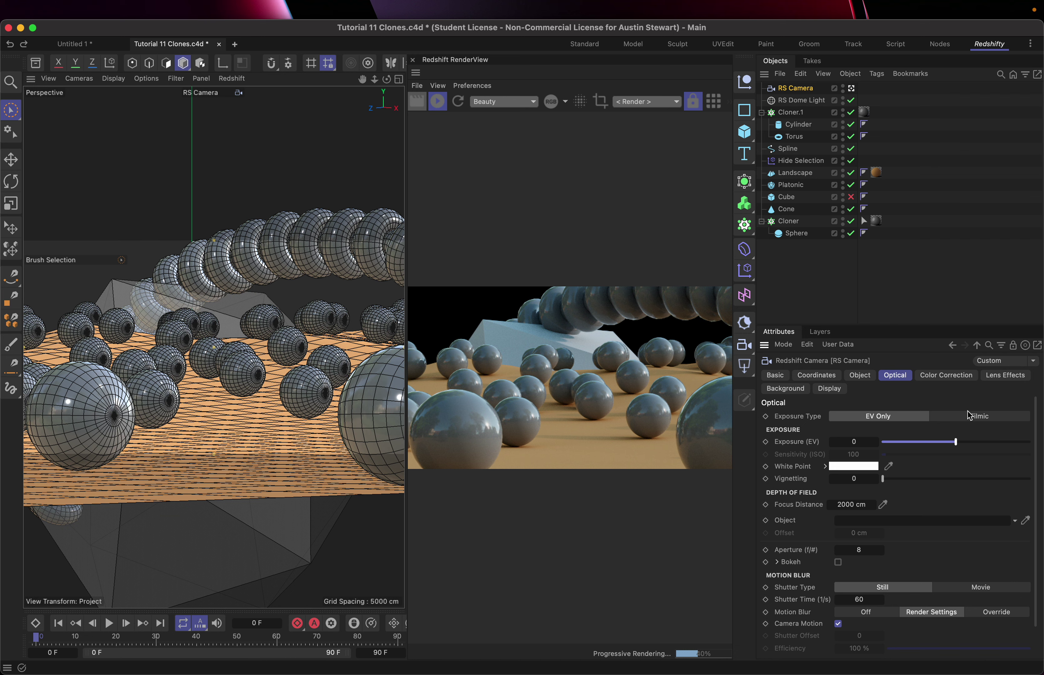
# Try the camera's Filmic exposure type with a sensitivity of ISO 310, undo the sensitivity change, and return to EV Only.
pyautogui.click(968, 417)
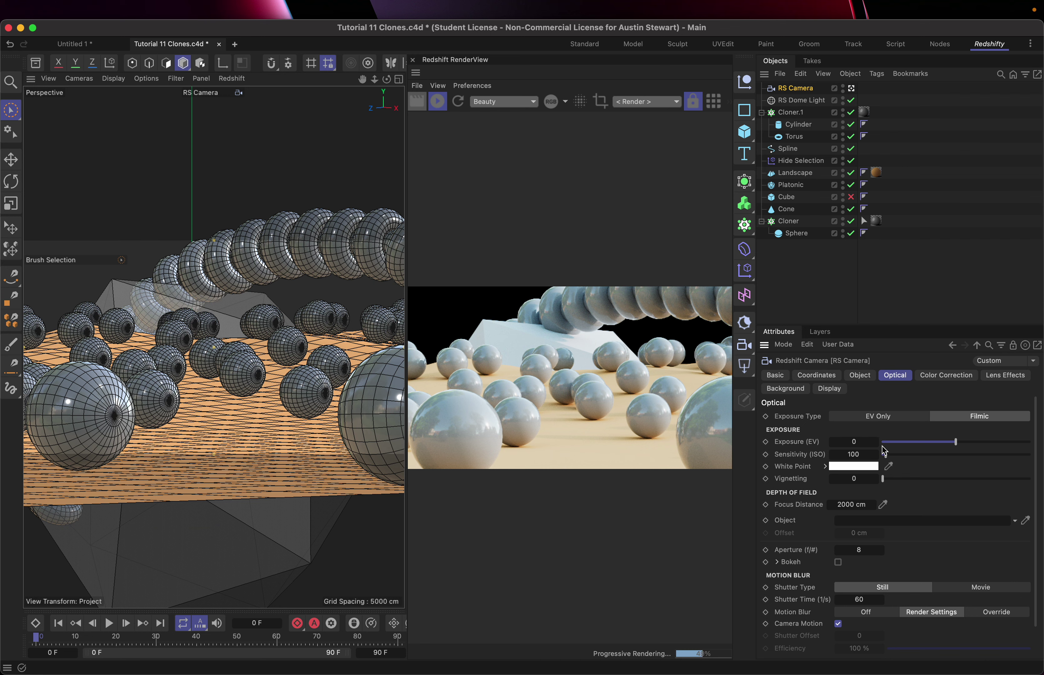
pyautogui.click(895, 455)
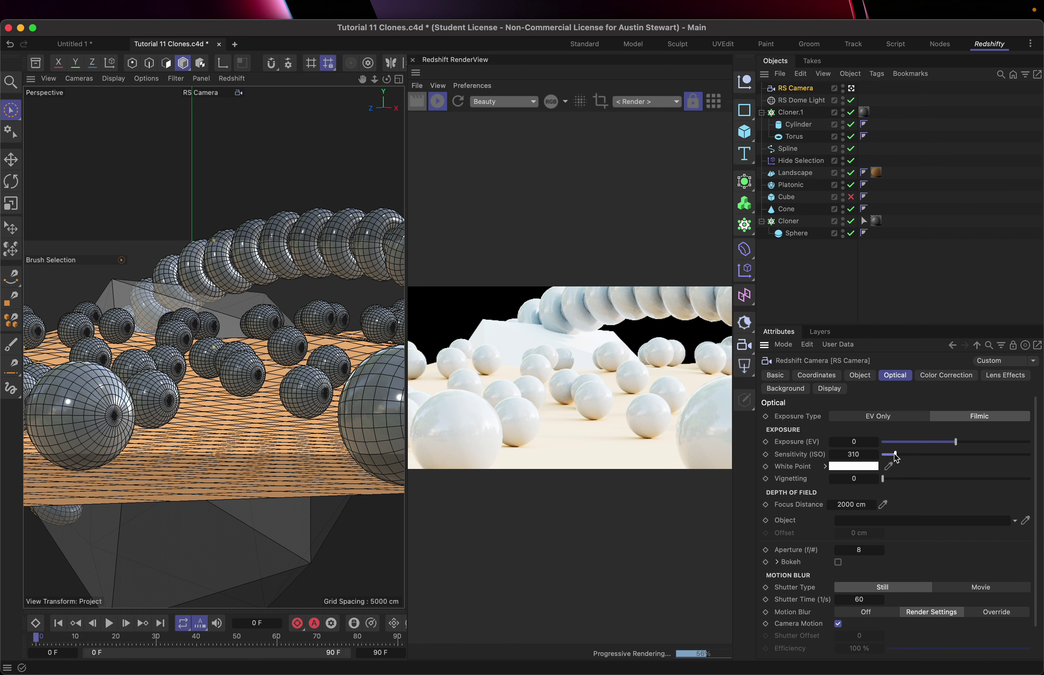
pyautogui.press('super+z')
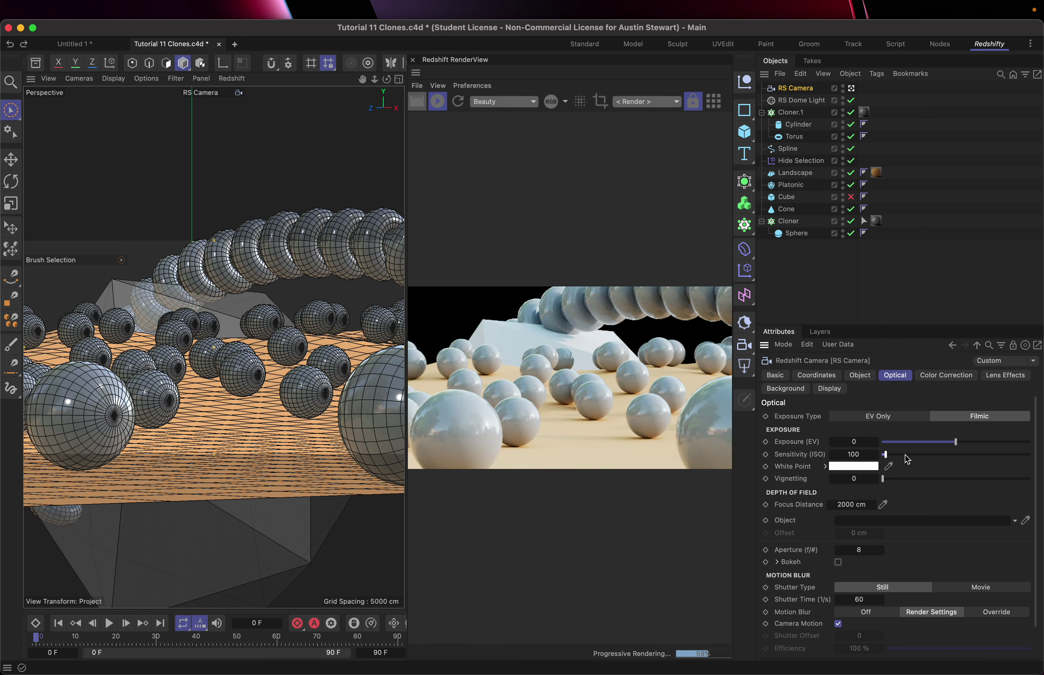
pyautogui.click(897, 421)
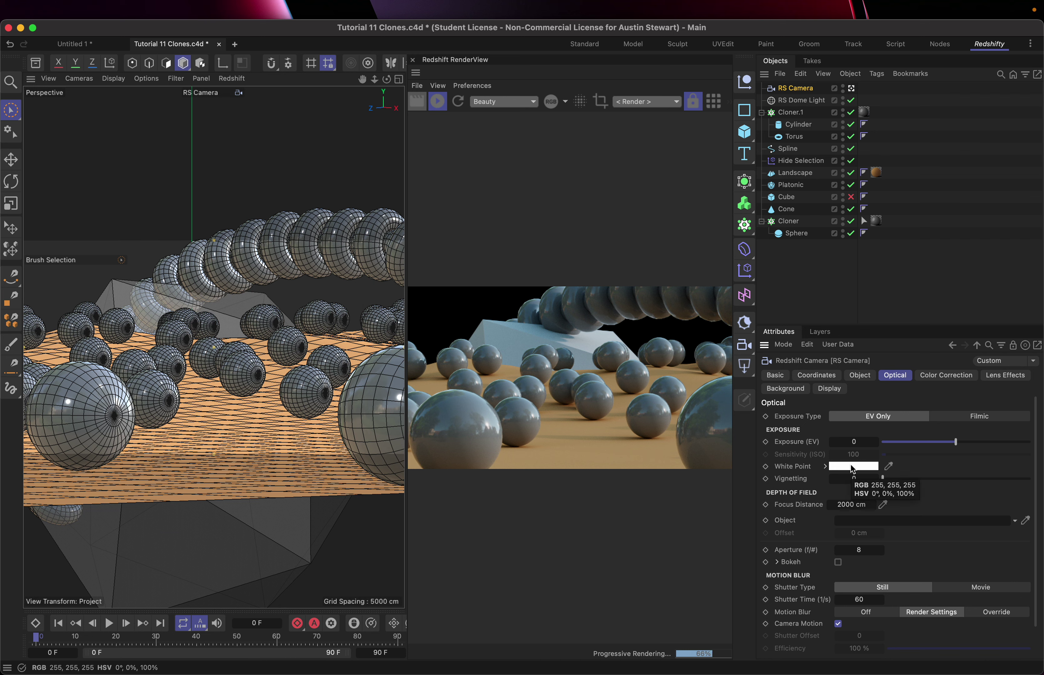
# Raise the RS Camera's vignetting to about 22.
pyautogui.moveTo(887, 480); pyautogui.dragTo(1011, 486)
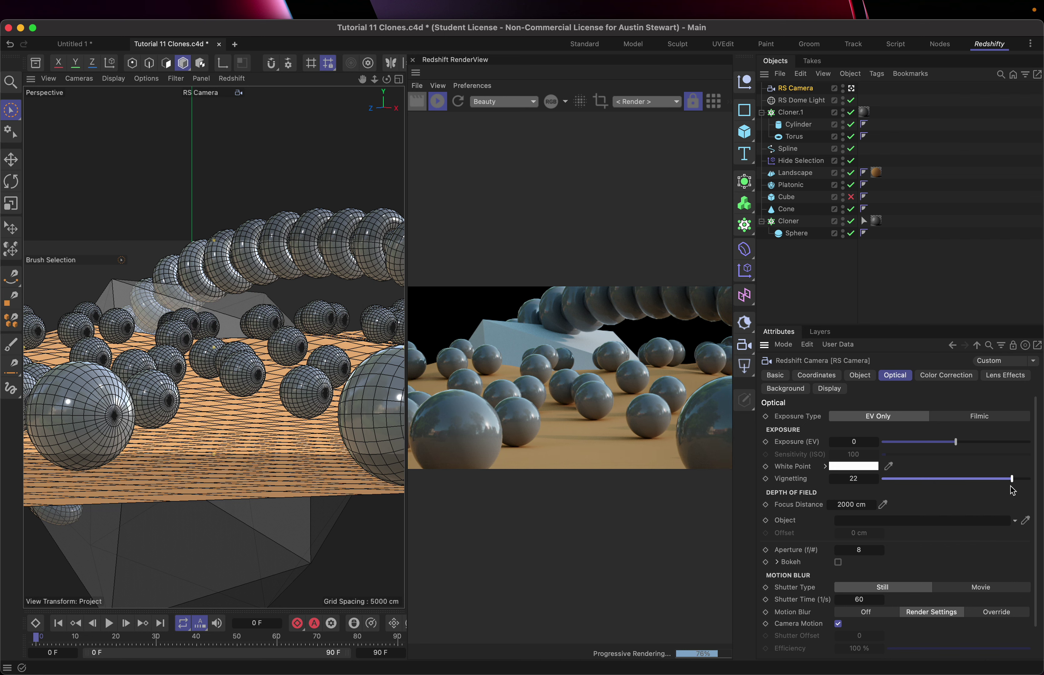
# Undo the vignetting change, then preview the RS Camera's bokeh with a Bladed diaphragm and switch bokeh back off.
pyautogui.press('super+z')
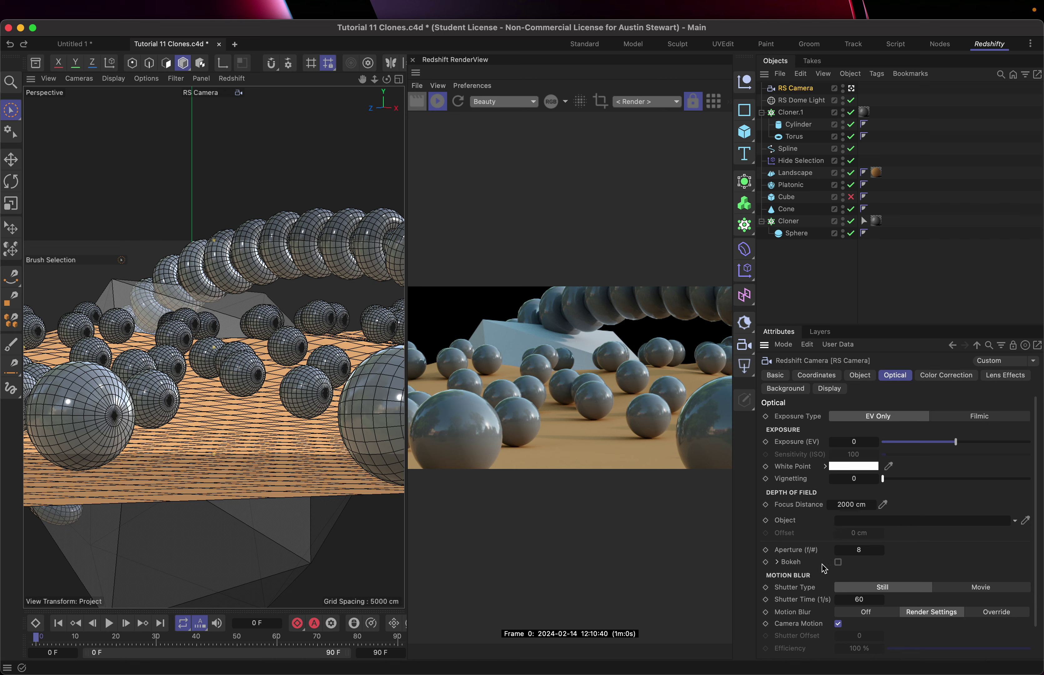
pyautogui.click(838, 563)
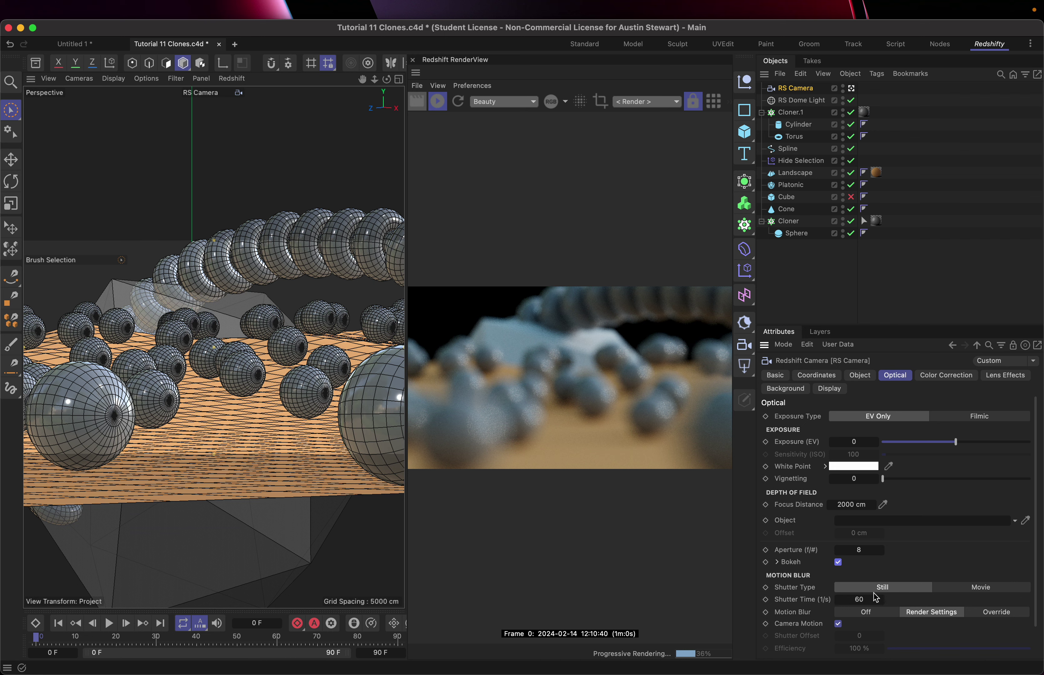
pyautogui.click(778, 562)
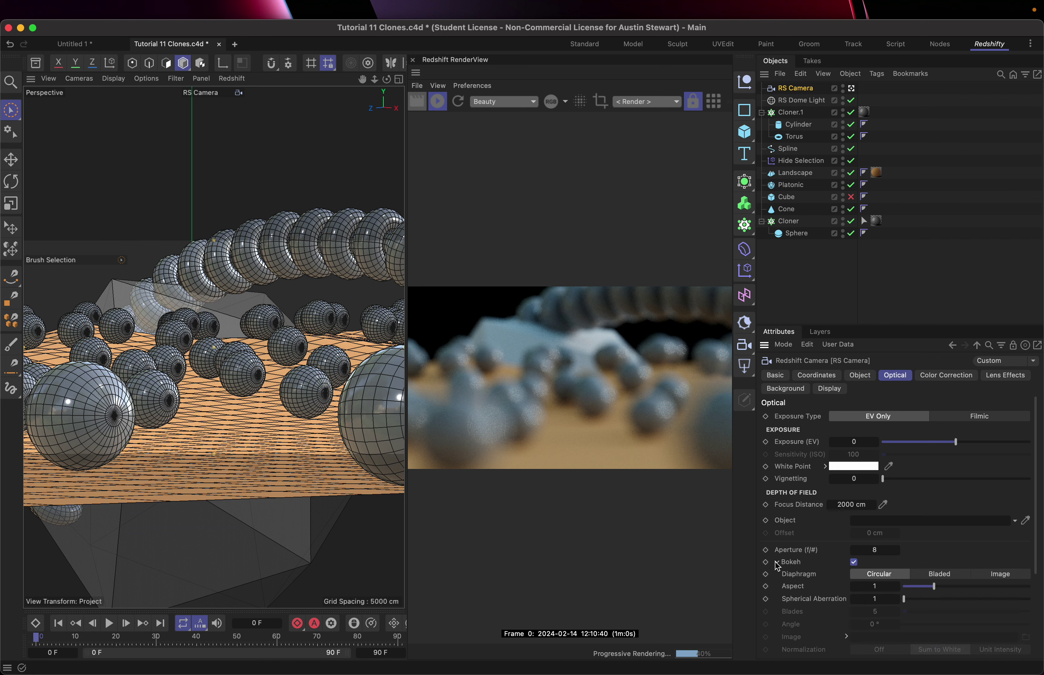
pyautogui.click(948, 577)
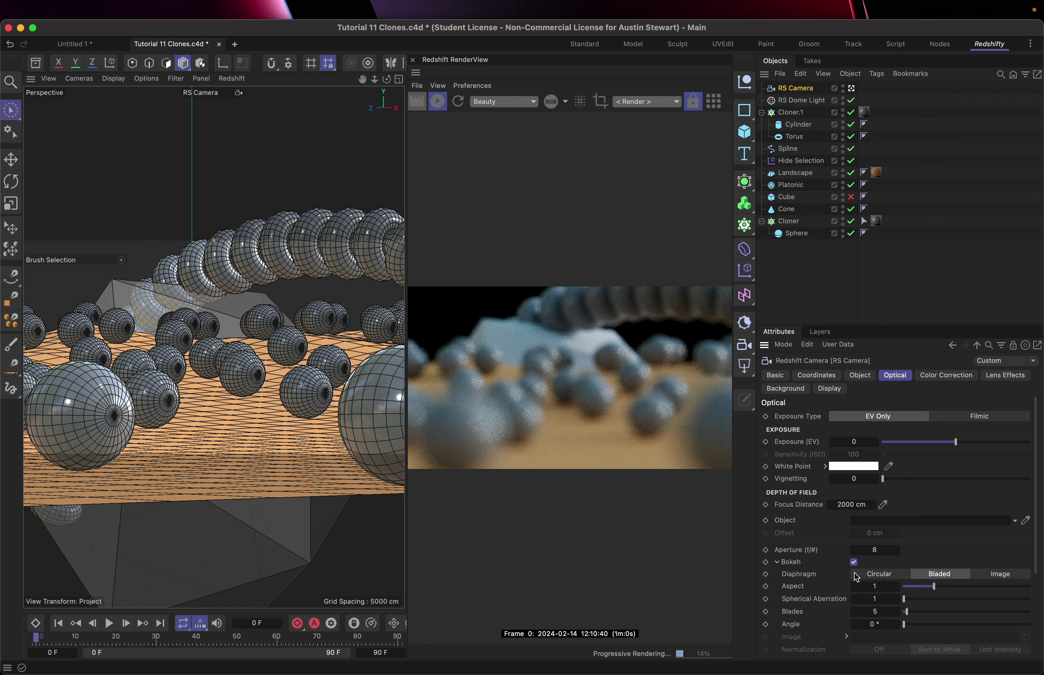
pyautogui.click(854, 563)
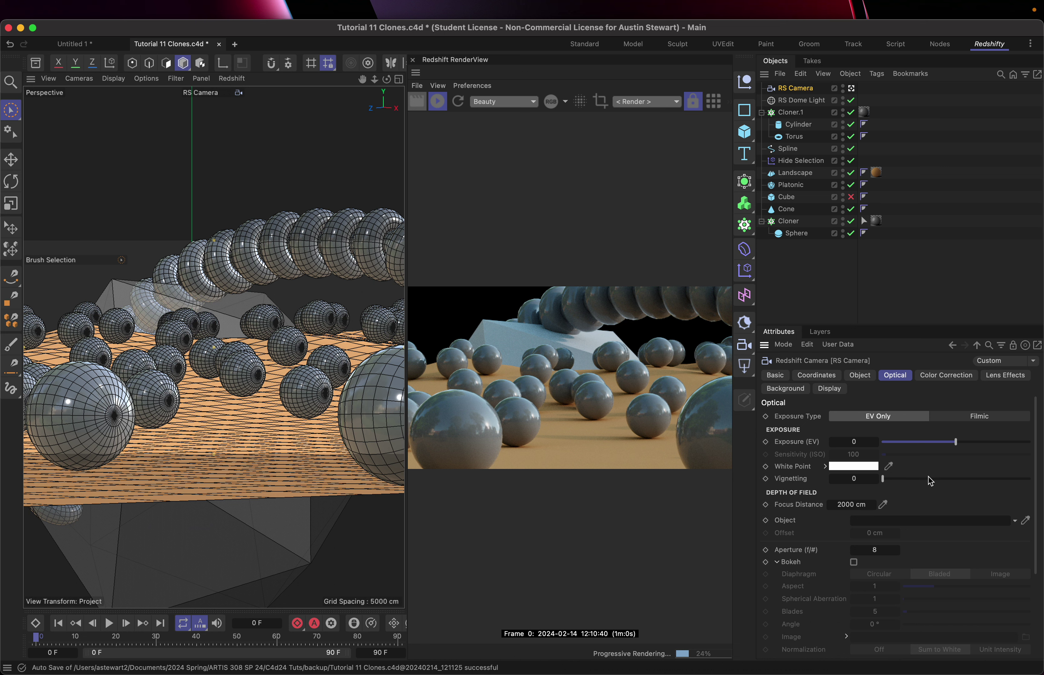
# Pick the RS Camera's focus distance from a sphere in the middle of the scene and set the aperture to 1.
pyautogui.click(885, 506)
pyautogui.click(242, 374)
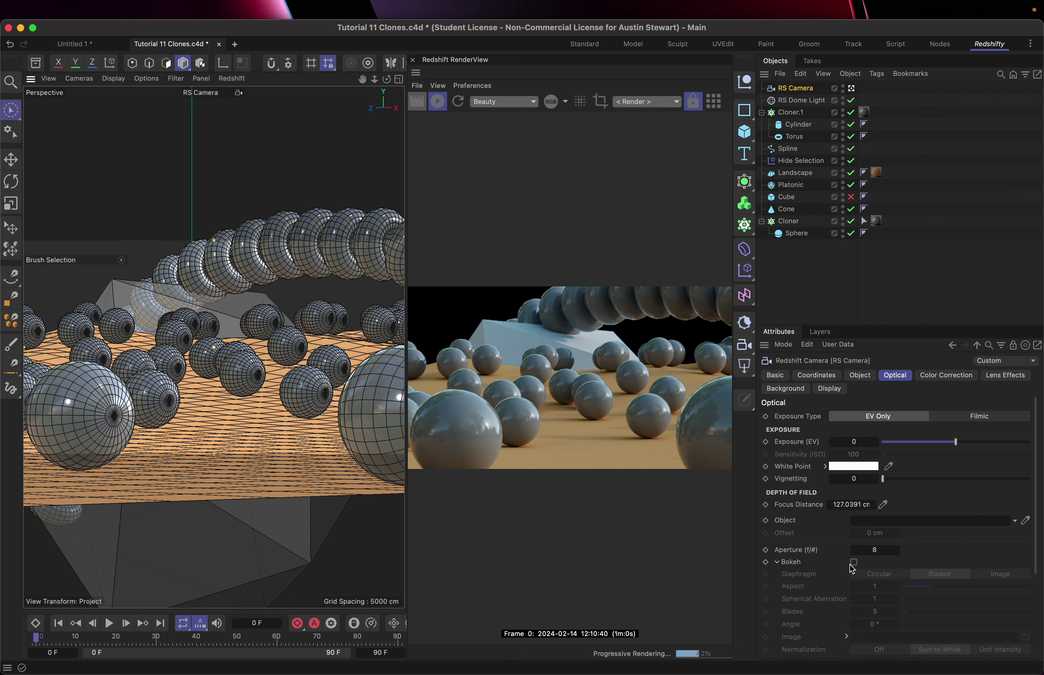
pyautogui.click(880, 552)
pyautogui.write('1')
pyautogui.press('Return')
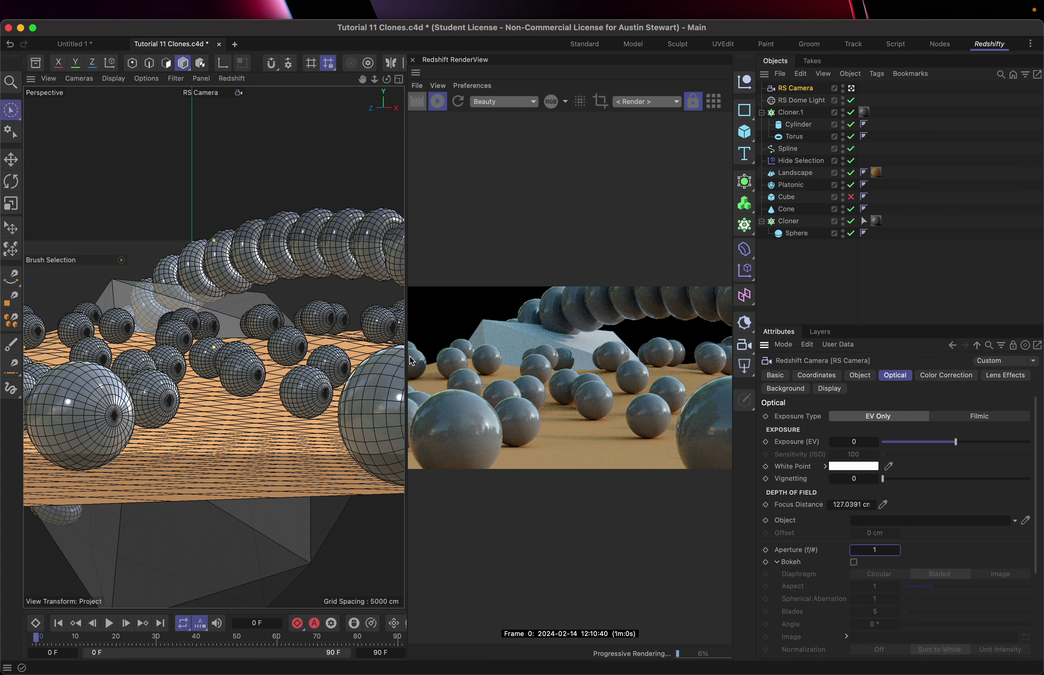
# Widen the RenderView and turn on the RS Camera's bokeh.
pyautogui.moveTo(407, 355); pyautogui.dragTo(216, 356)
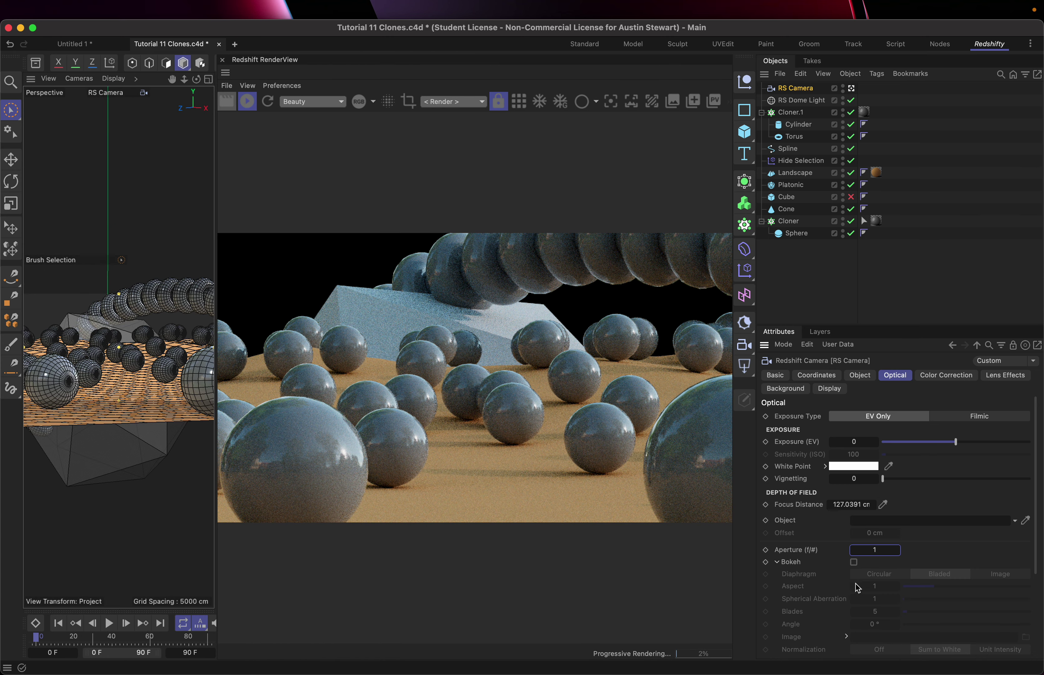
pyautogui.click(854, 563)
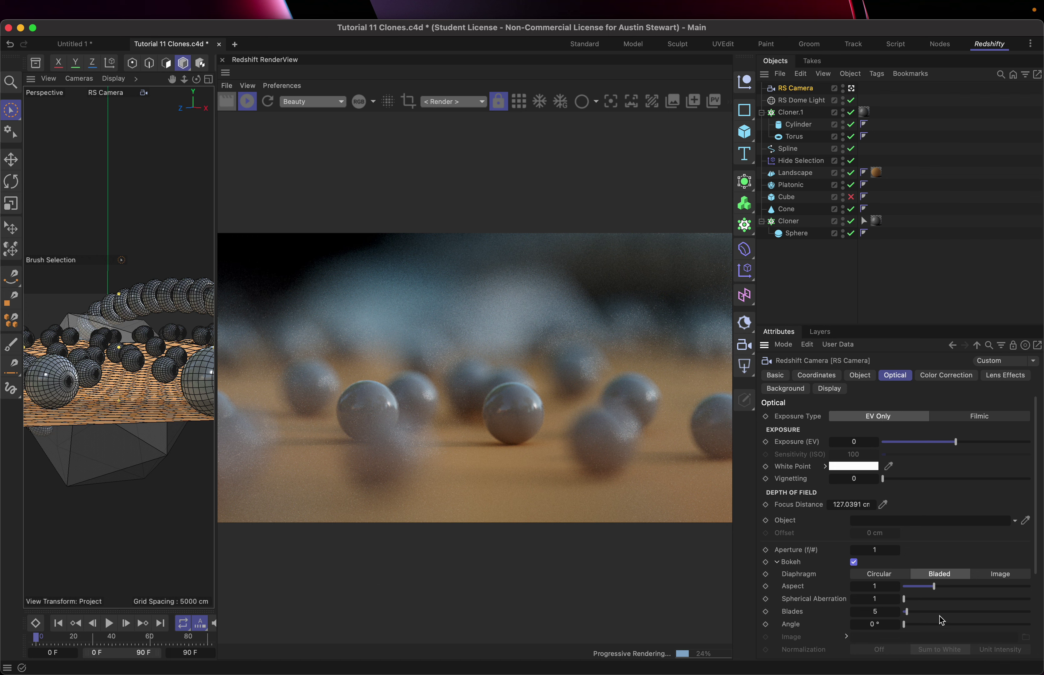
# Try RS Camera apertures of 3, 8 and 22, and return the aperture to 8.
pyautogui.click(875, 551)
pyautogui.write('3')
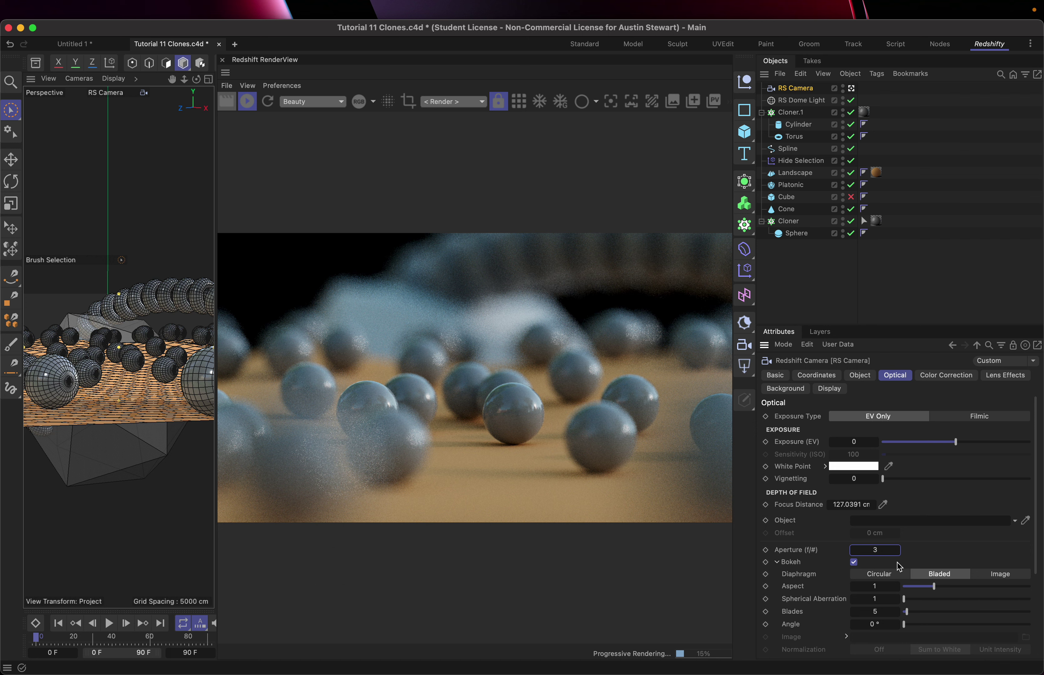
pyautogui.click(884, 553)
pyautogui.write('8')
pyautogui.click(933, 552)
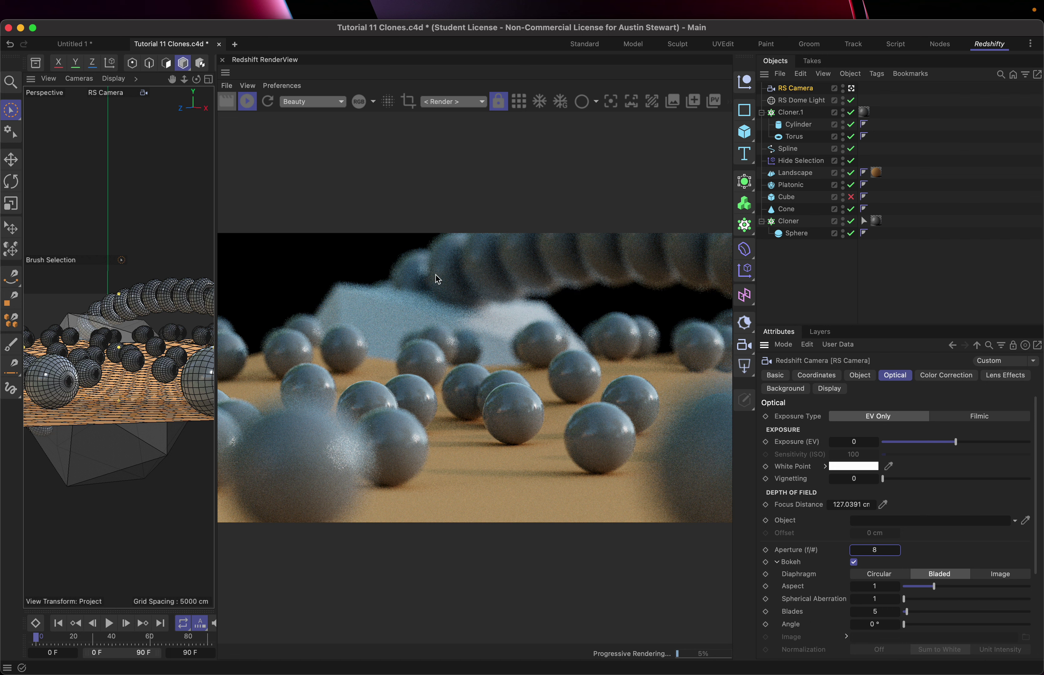
pyautogui.click(875, 550)
pyautogui.write('22')
pyautogui.press('Return')
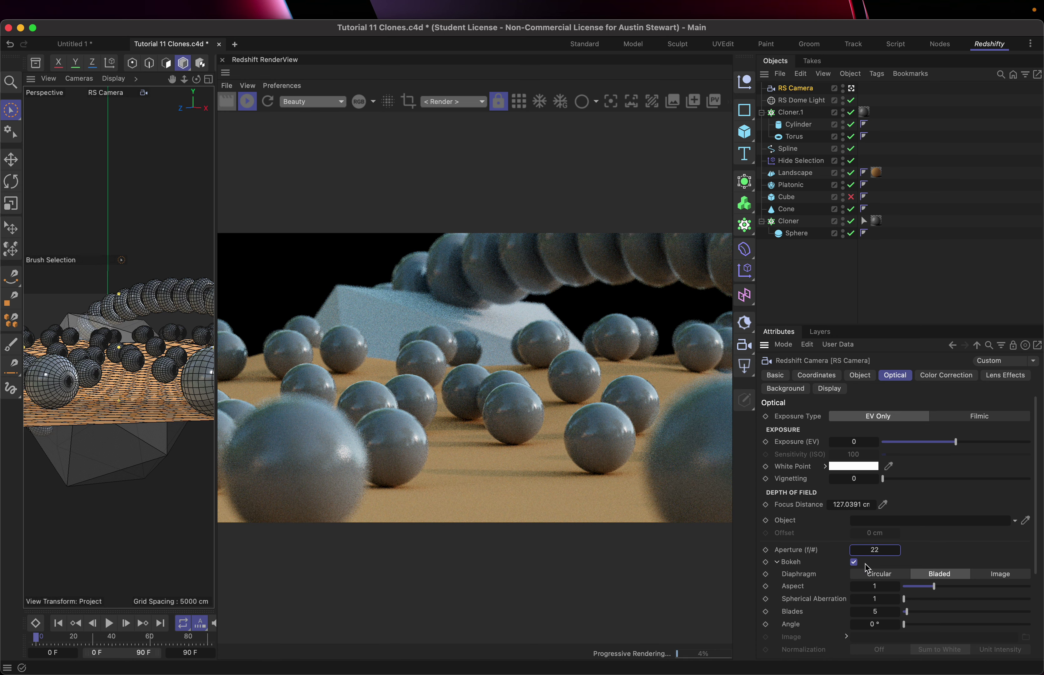
pyautogui.click(883, 551)
pyautogui.write('8')
pyautogui.press('Return')
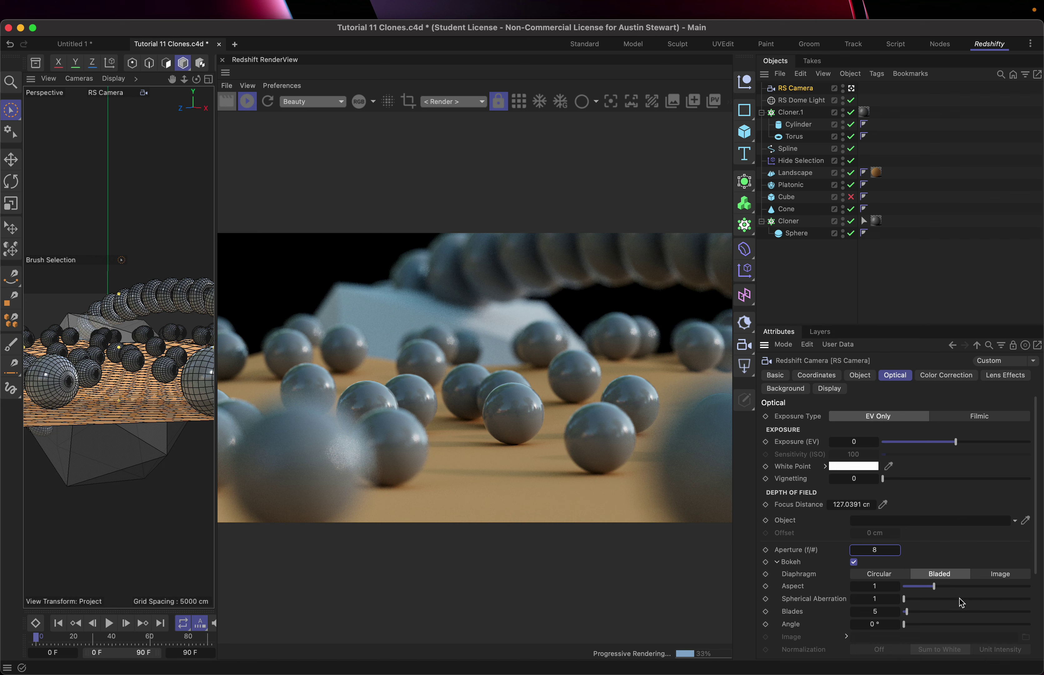
pyautogui.scroll(-5, 949, 544)
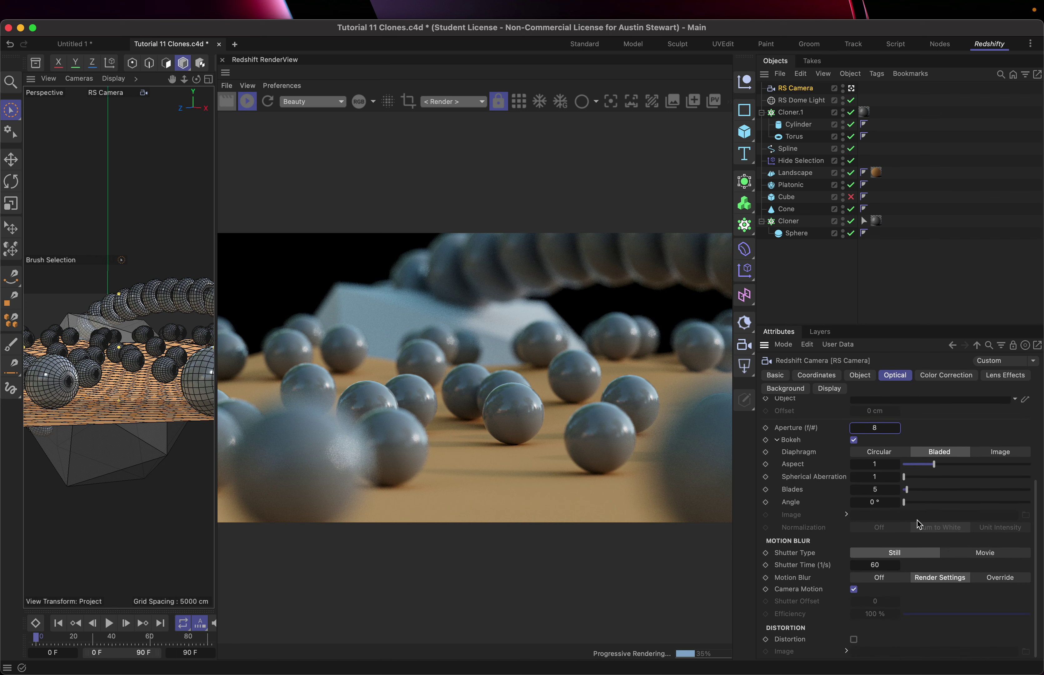
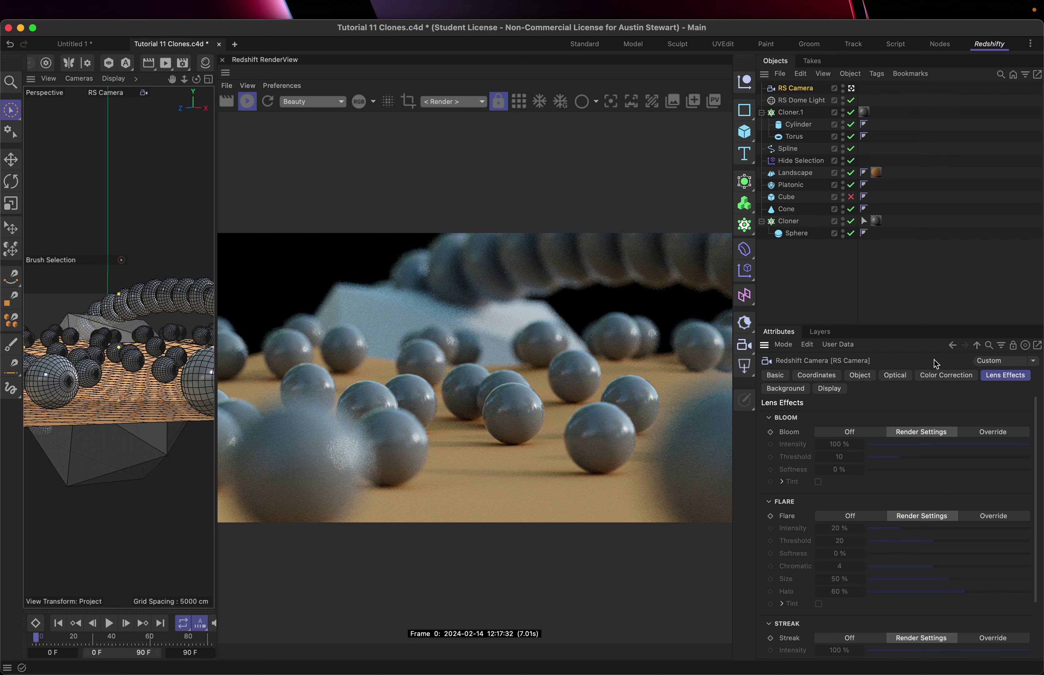
# Override the RS Camera's background and set its color to pure green (RGB 0, 255, 0).
pyautogui.click(768, 390)
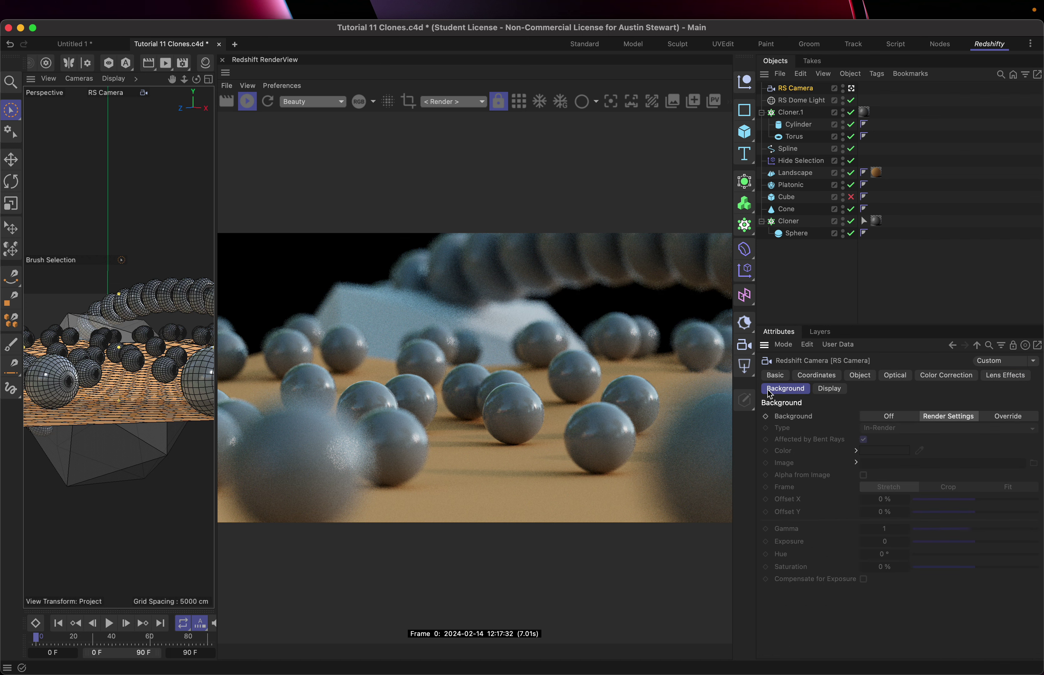
pyautogui.click(996, 417)
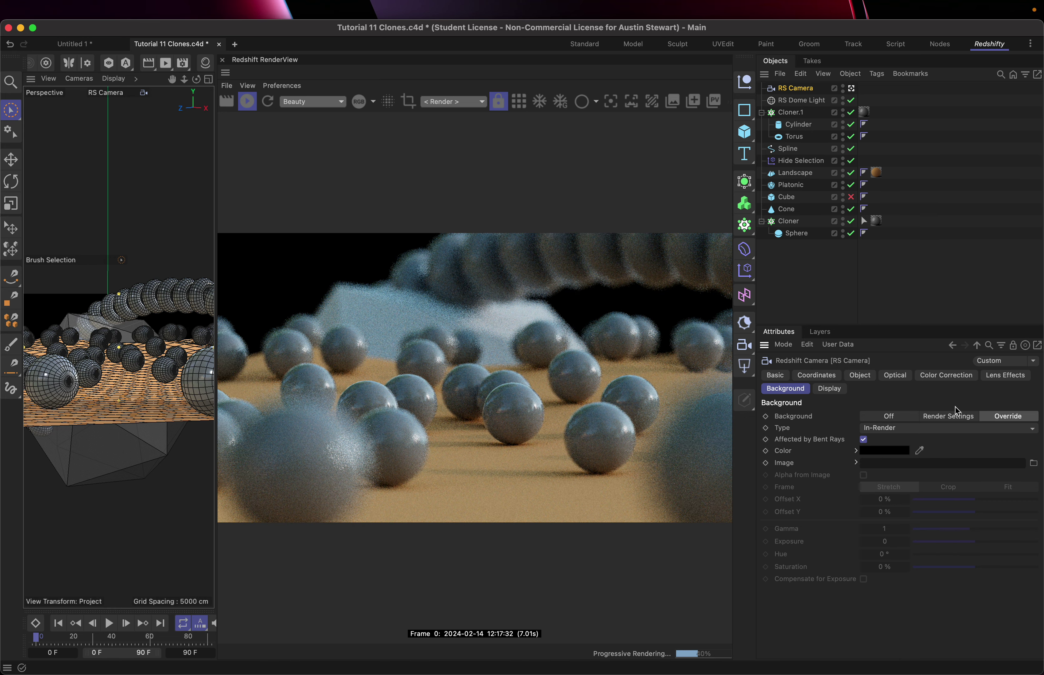
pyautogui.click(886, 452)
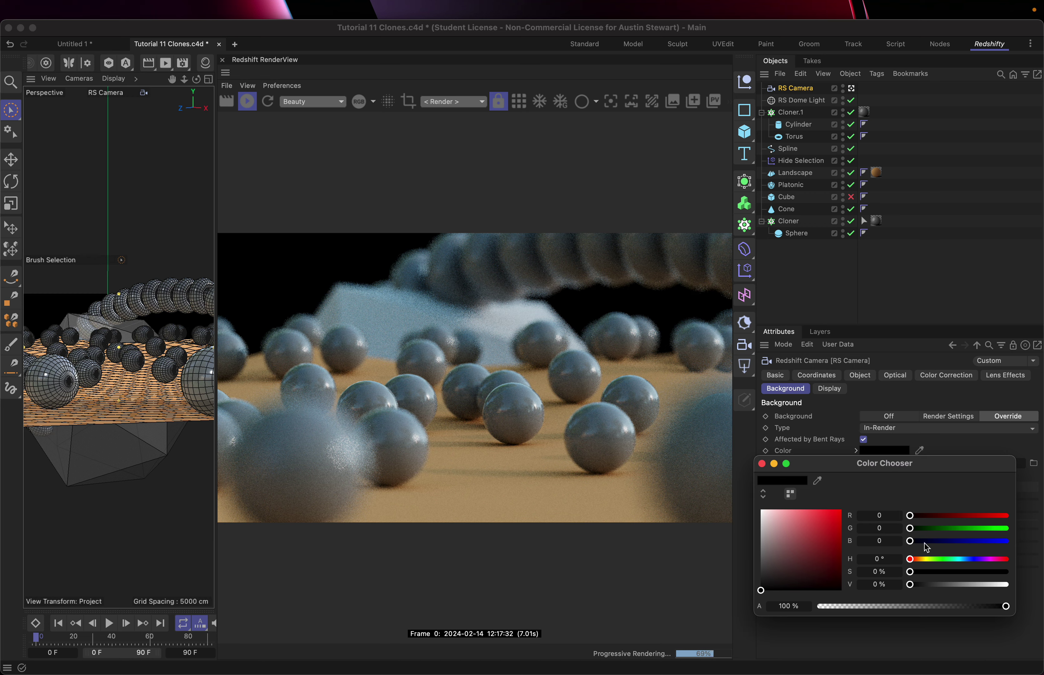
pyautogui.moveTo(992, 528); pyautogui.dragTo(1029, 529)
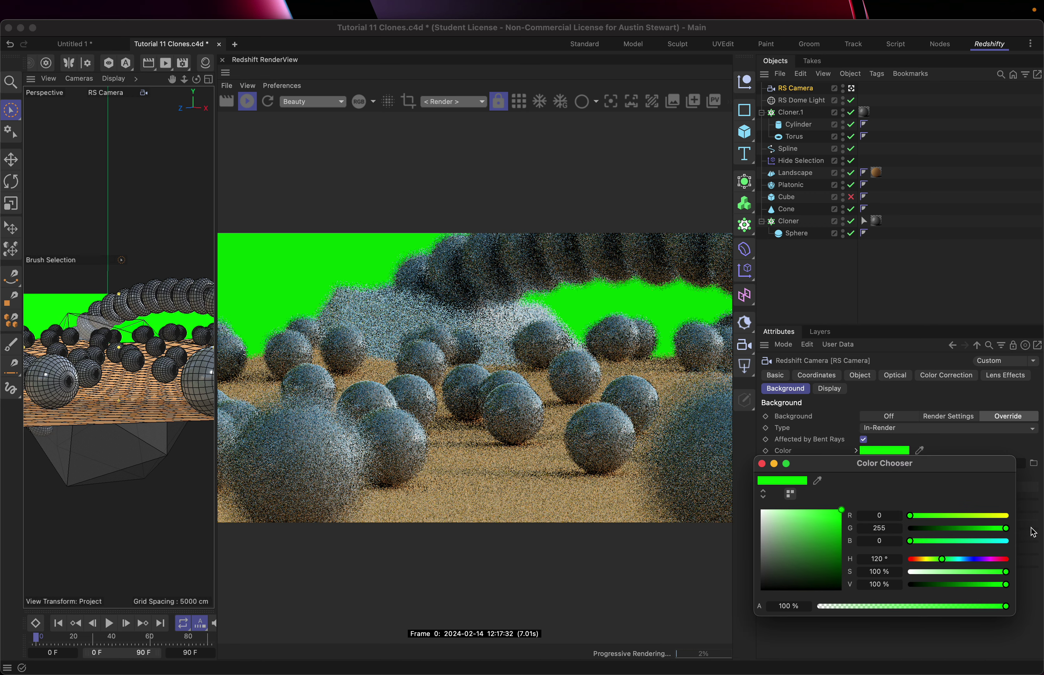
pyautogui.click(761, 464)
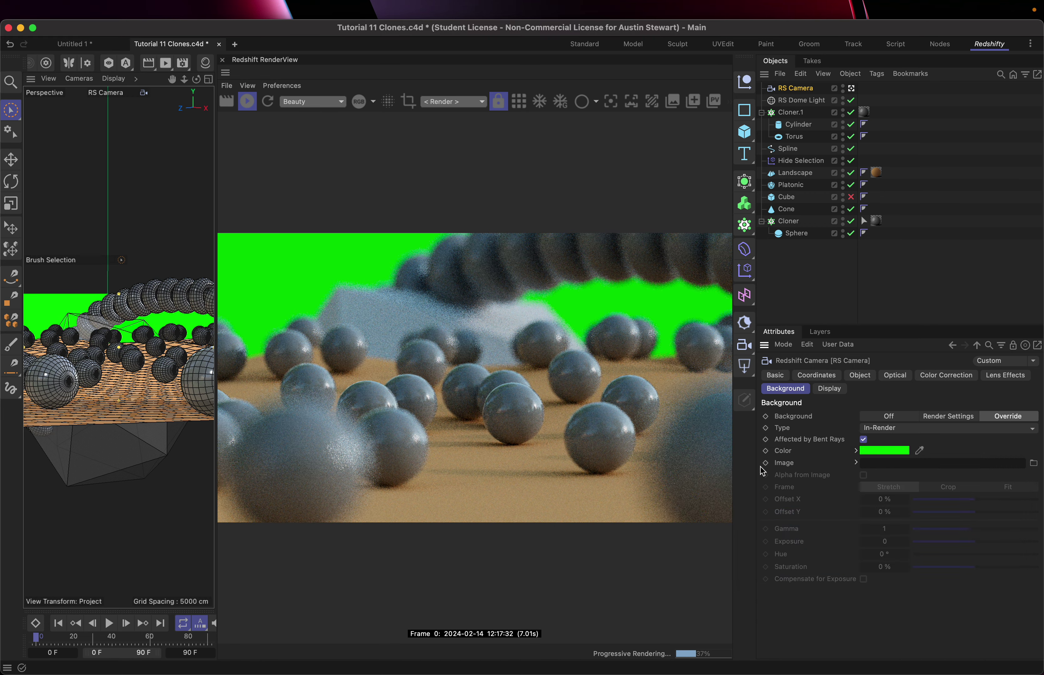
# Return the background color to black, and switch the background to Render Settings and back to Override.
pyautogui.click(876, 451)
pyautogui.moveTo(1009, 528); pyautogui.dragTo(910, 528)
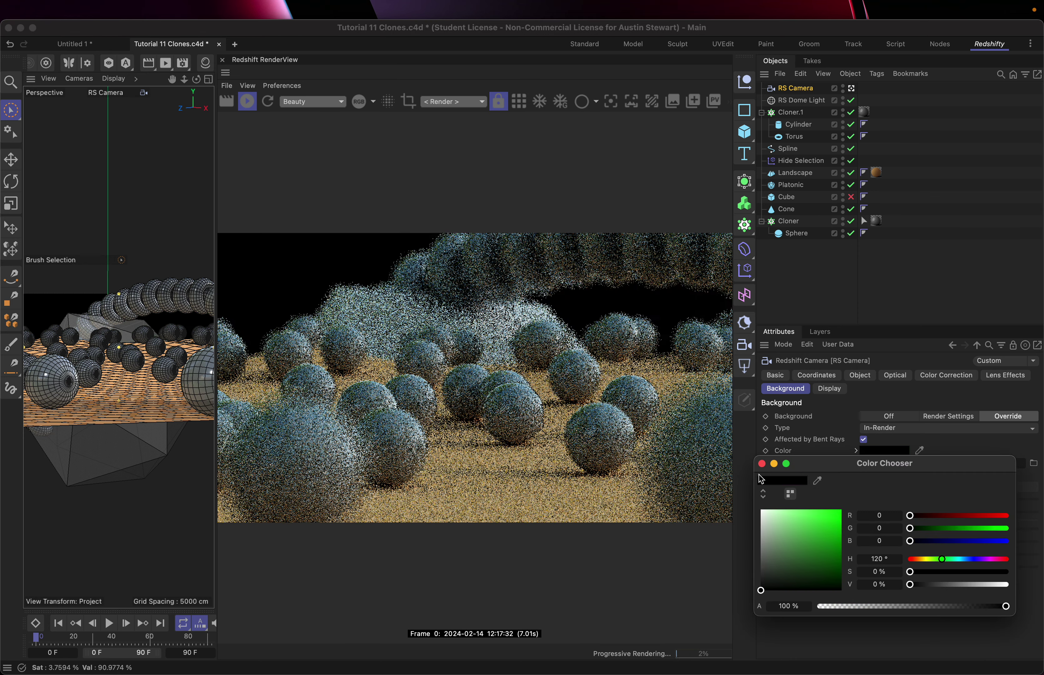
pyautogui.click(762, 464)
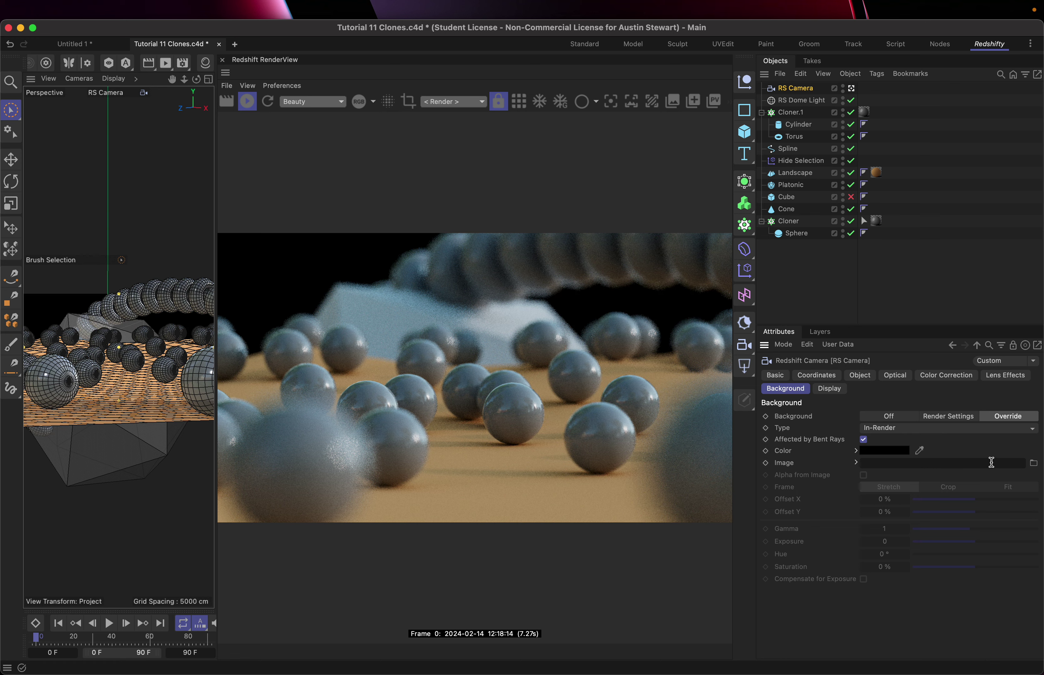
pyautogui.click(942, 417)
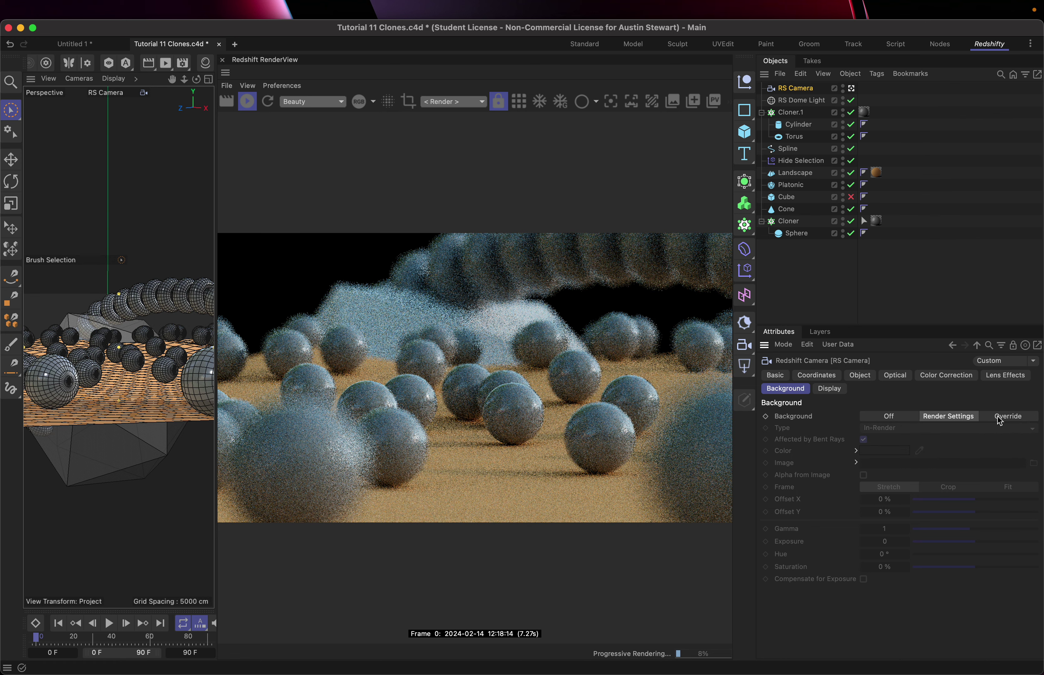
pyautogui.click(997, 416)
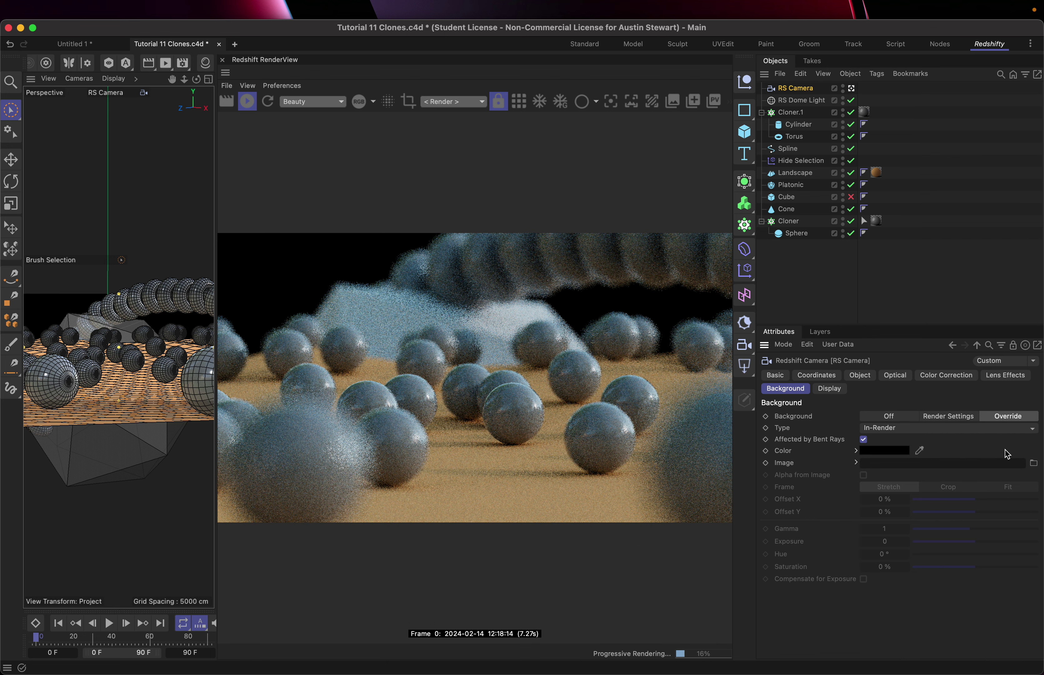
# Set the overridden background's color to pure green with RGB 0, 255, 0.
pyautogui.click(880, 452)
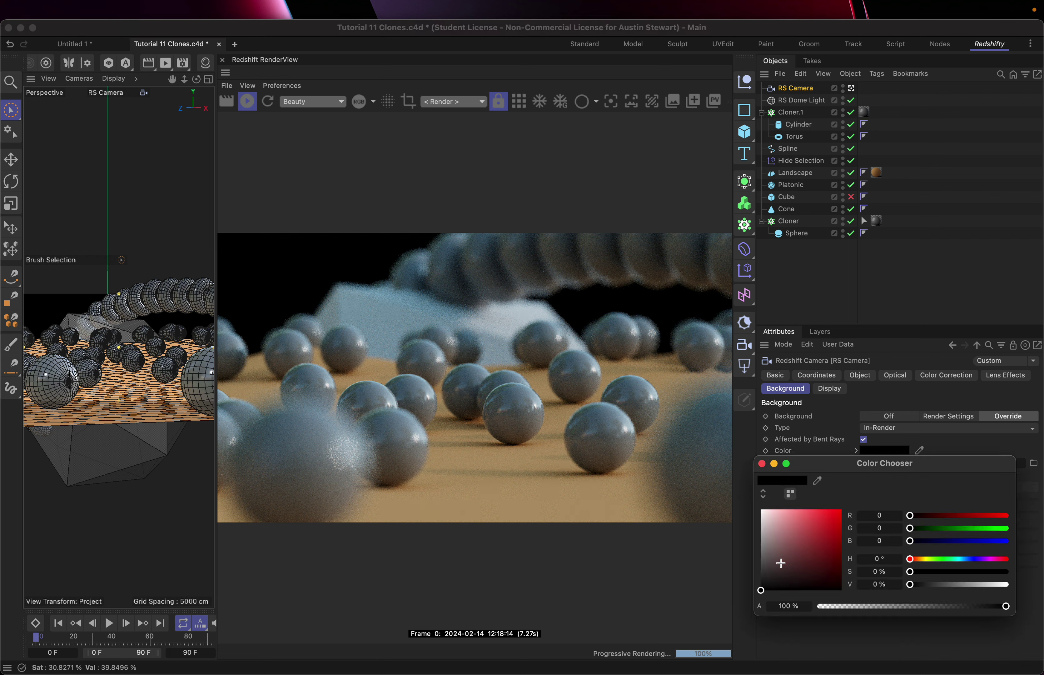
pyautogui.click(1005, 528)
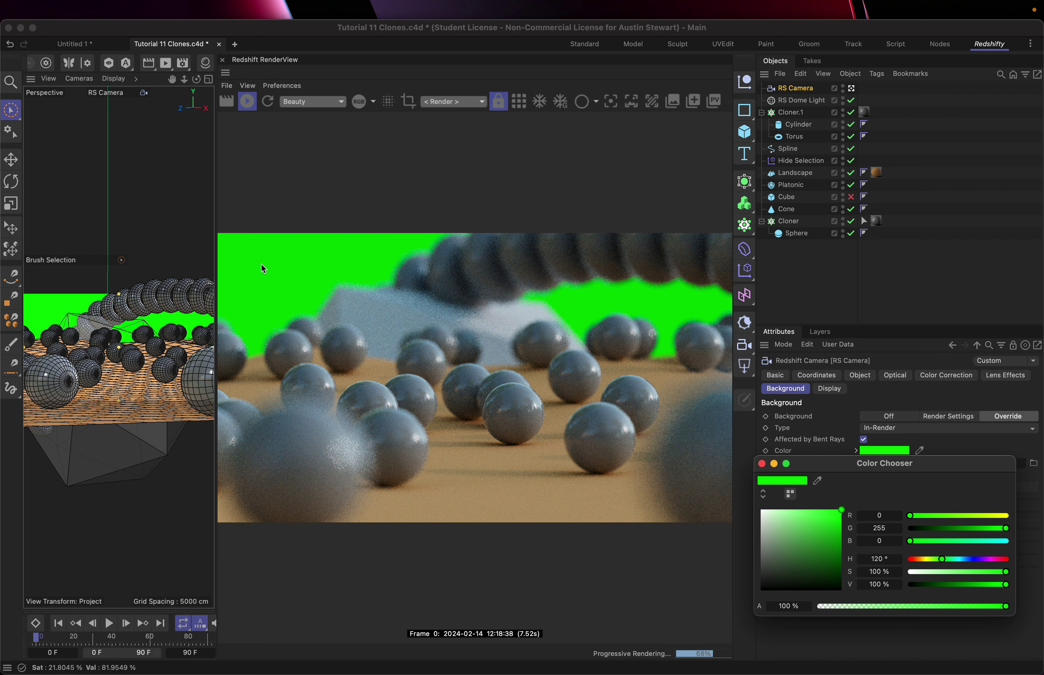
pyautogui.click(762, 464)
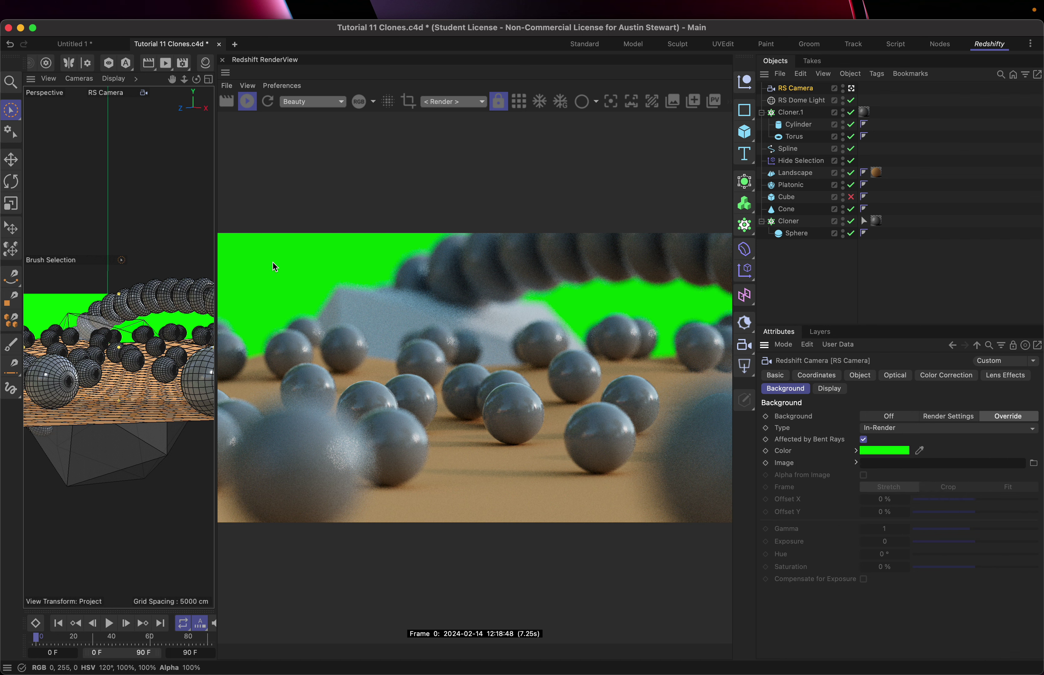
pyautogui.click(896, 449)
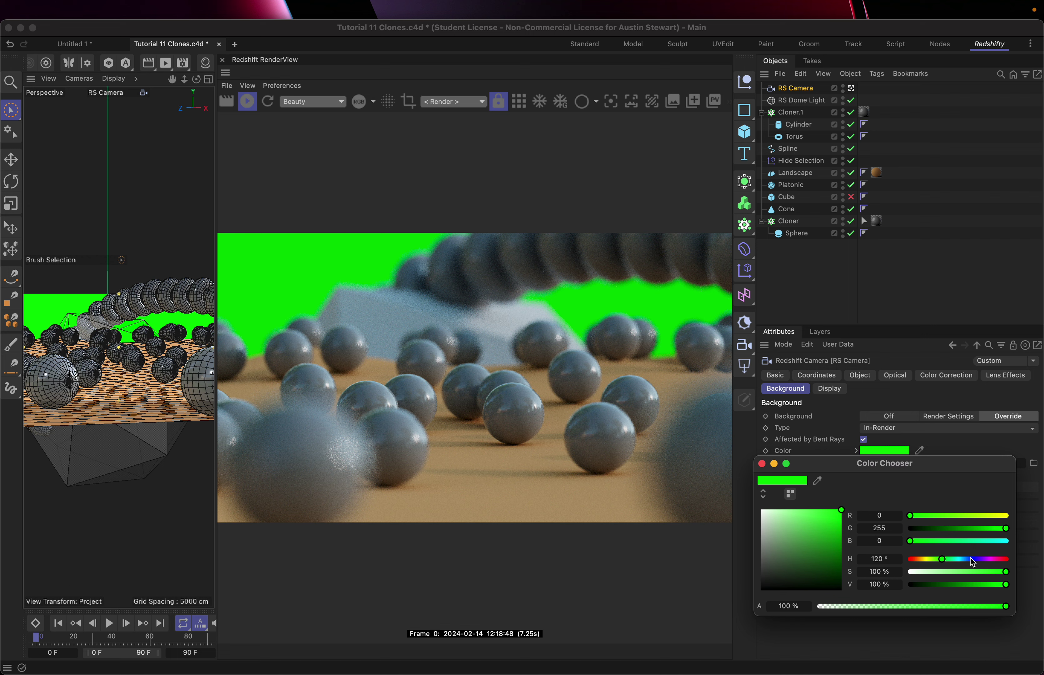
pyautogui.click(761, 464)
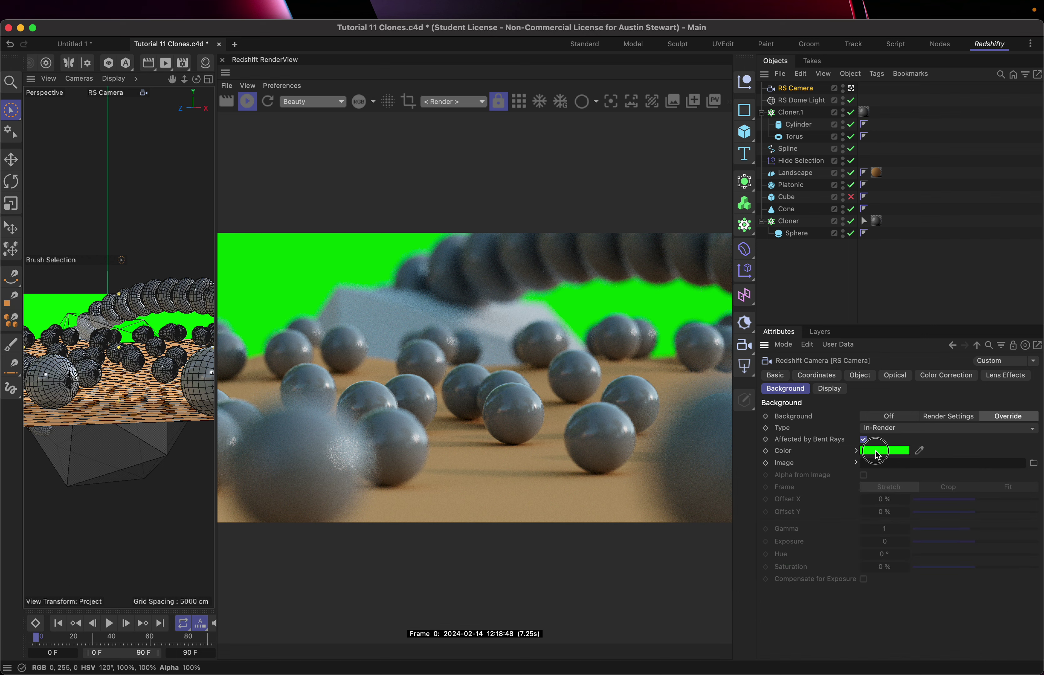
# Try an alpha of 0% on the green background color, and restore it to 100%.
pyautogui.click(866, 451)
pyautogui.moveTo(838, 606); pyautogui.dragTo(819, 607)
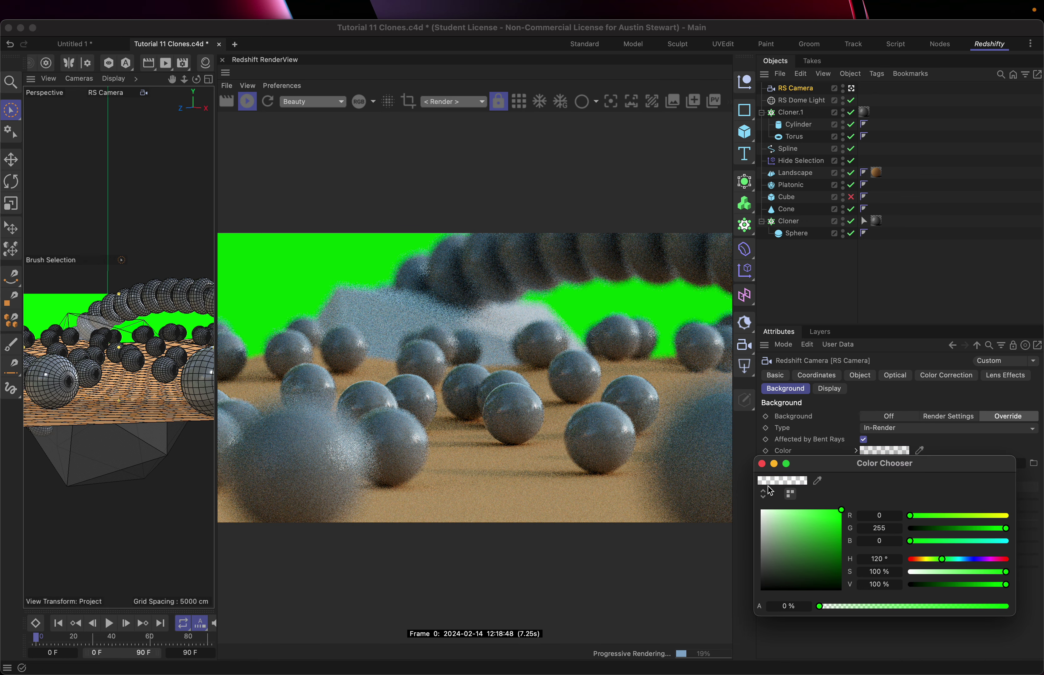
pyautogui.click(762, 464)
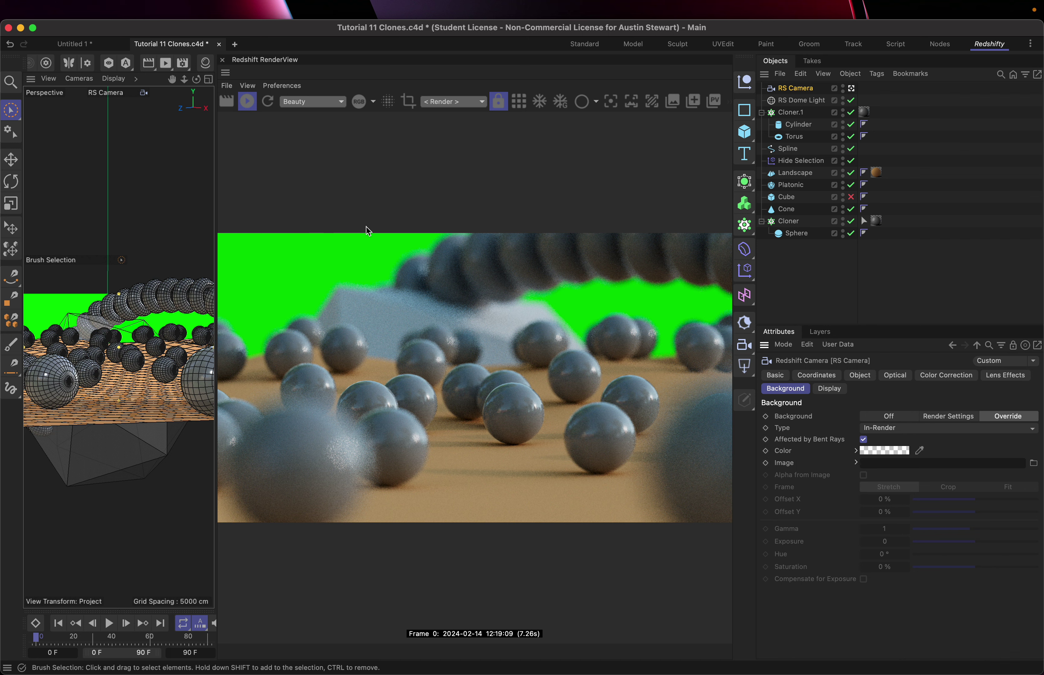
pyautogui.click(991, 429)
pyautogui.click(989, 428)
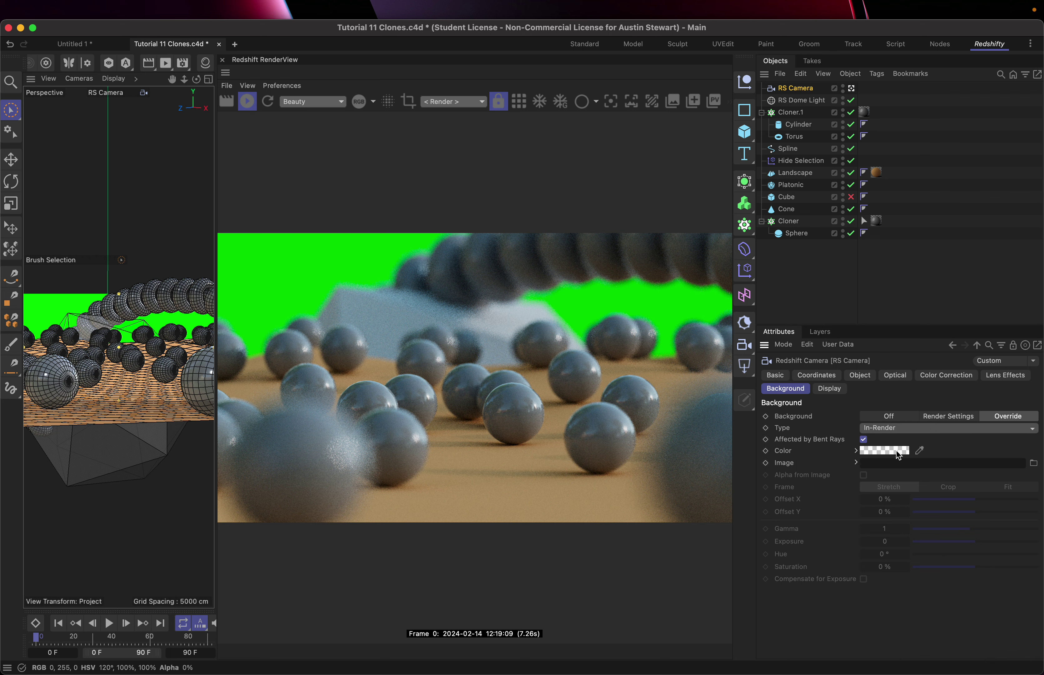
pyautogui.click(873, 450)
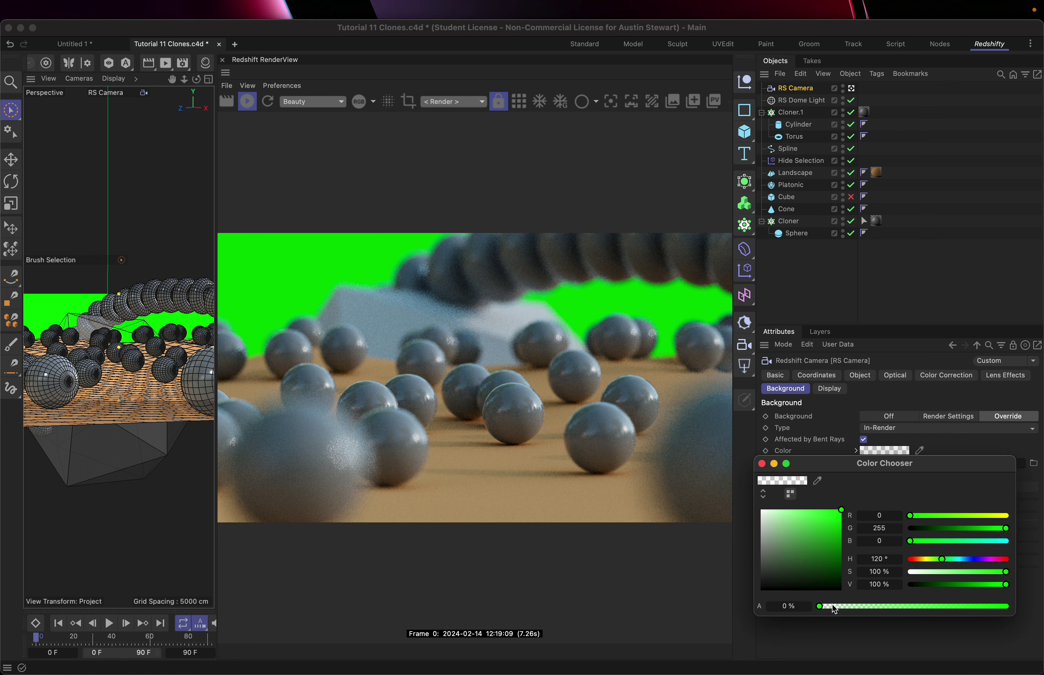
pyautogui.moveTo(833, 605); pyautogui.dragTo(1009, 606)
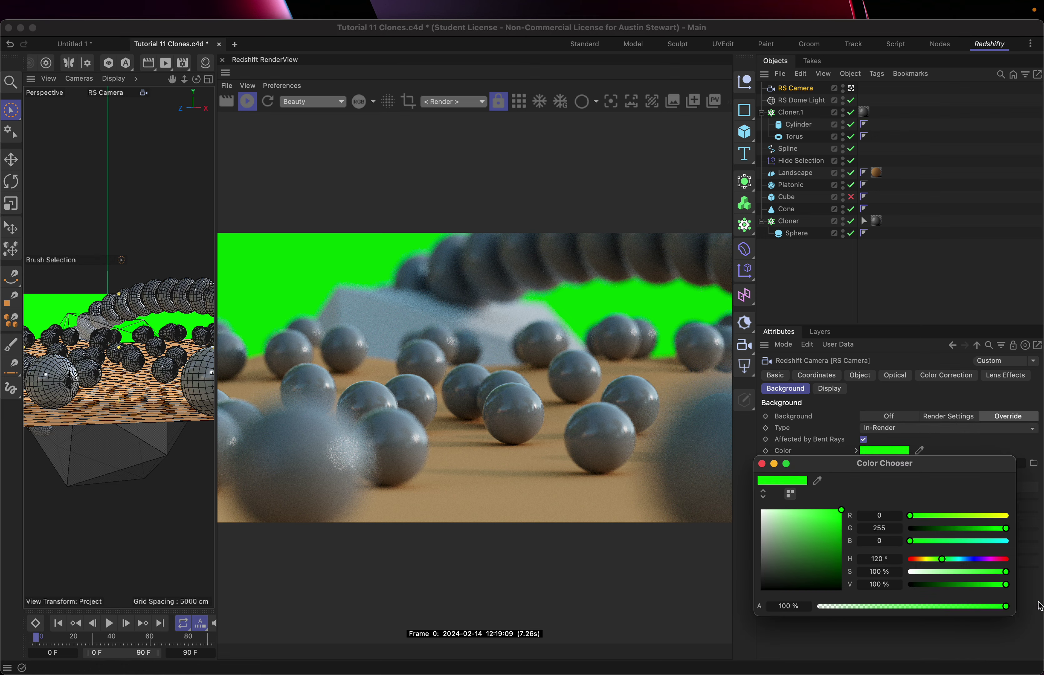
pyautogui.click(762, 464)
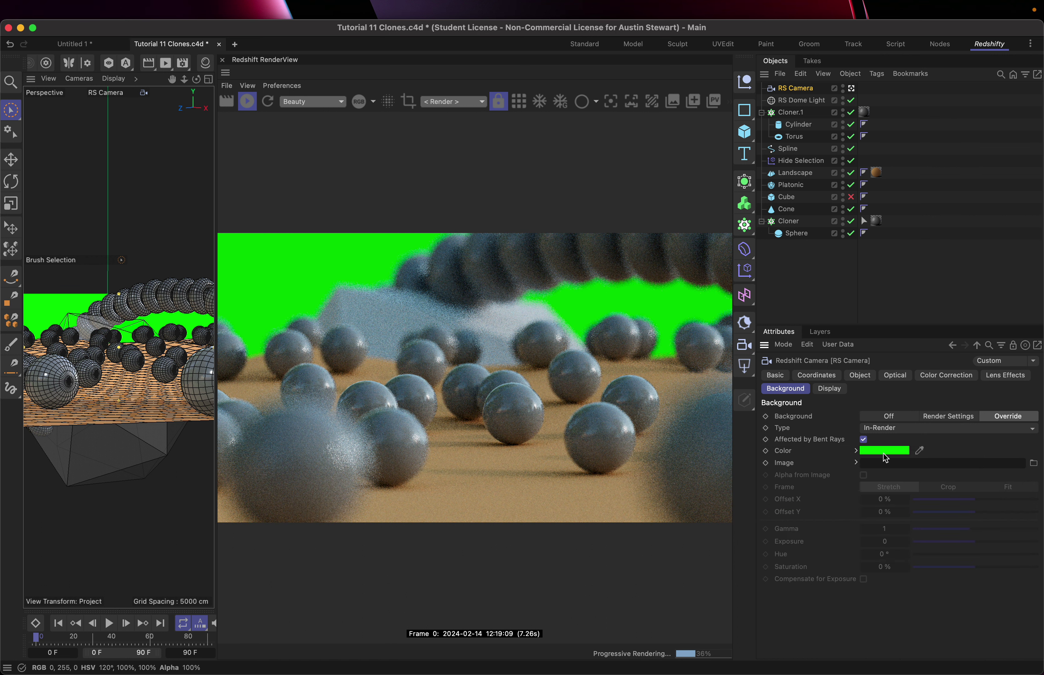
# Load 1200px-CairoEgMuseumTaaMaskMostlyPhotographed.jpeg as the RS Camera's background image and set the background type to Post-Composite.
pyautogui.click(1034, 463)
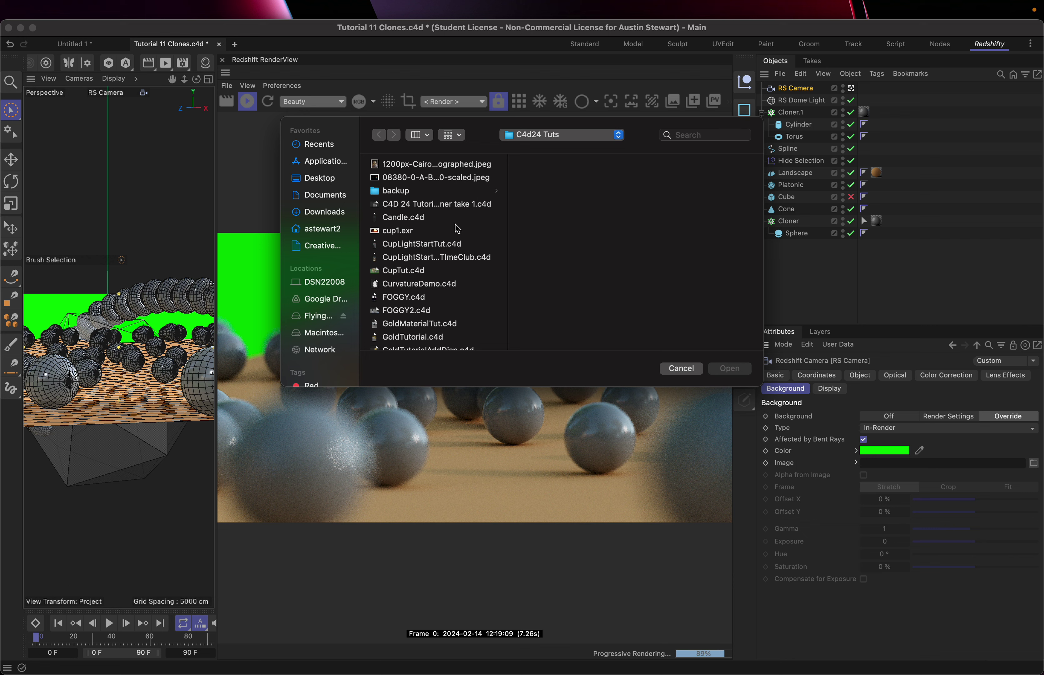
pyautogui.click(432, 163)
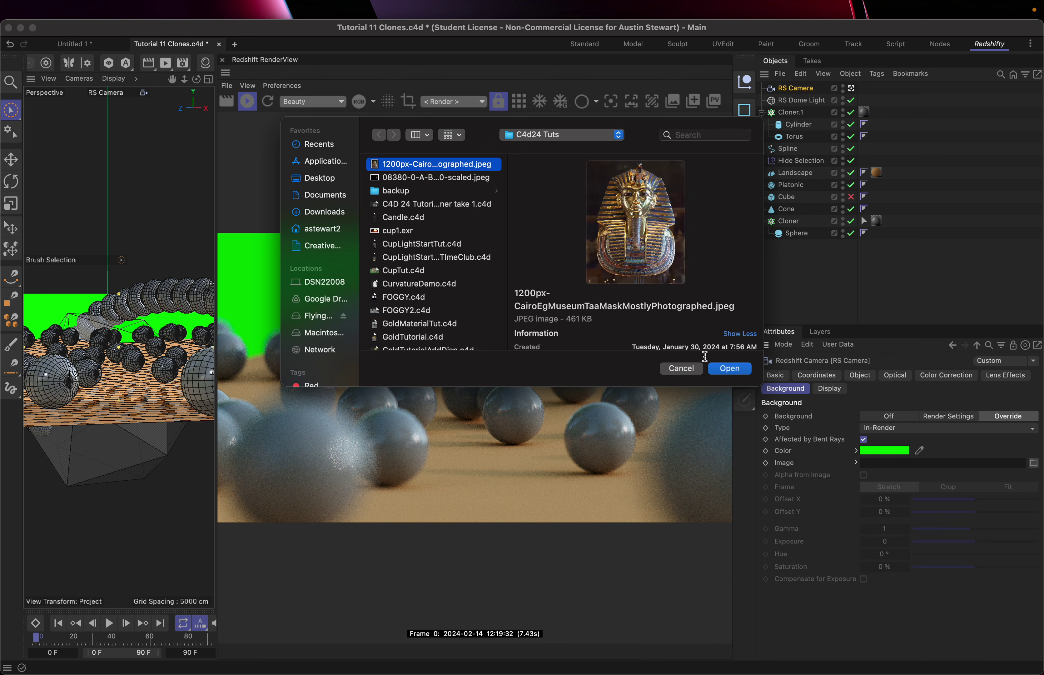
pyautogui.click(726, 370)
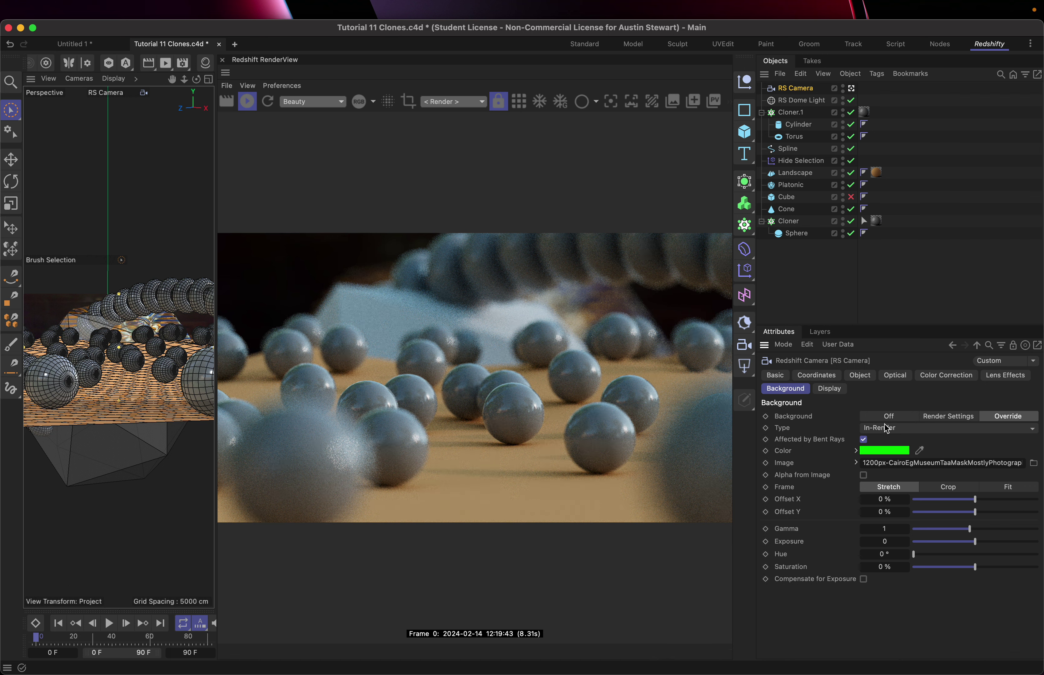
pyautogui.click(892, 430)
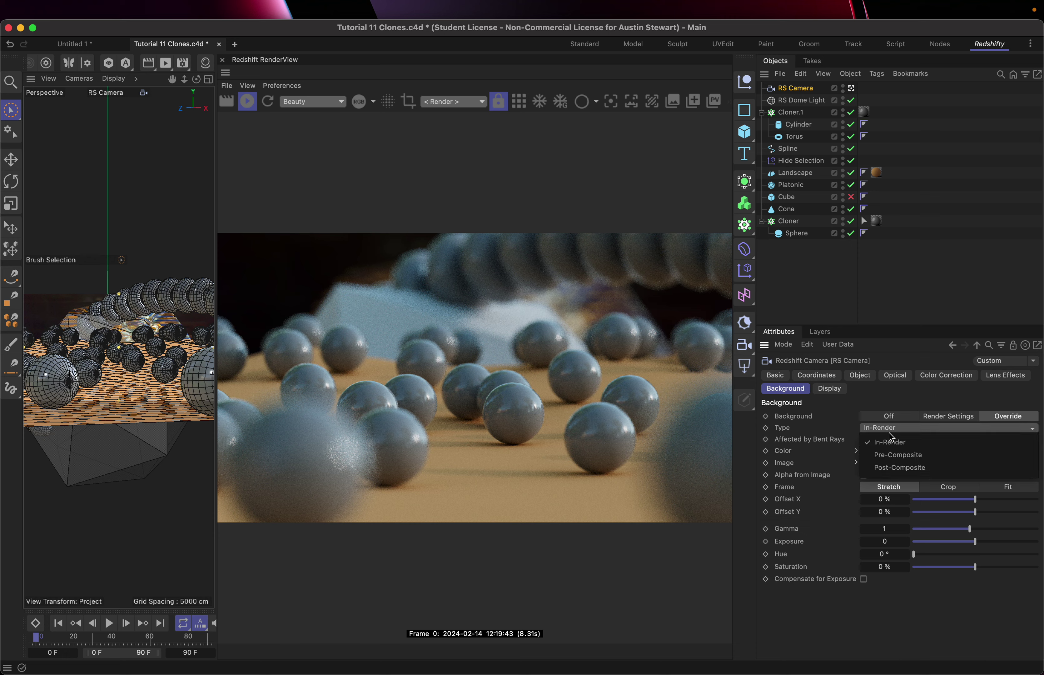
pyautogui.click(895, 468)
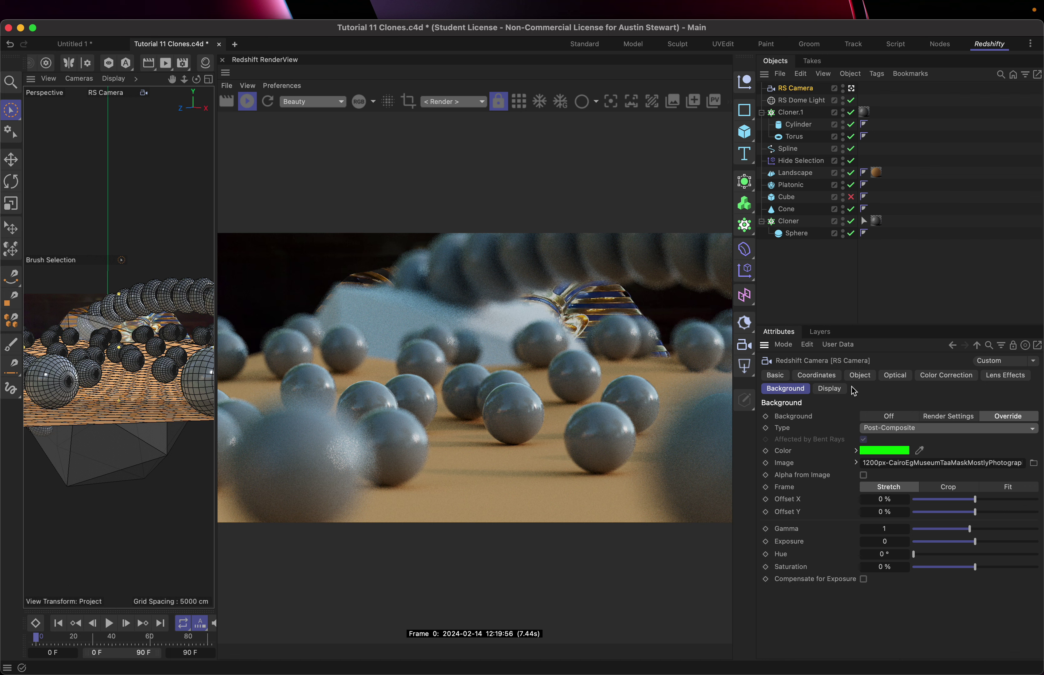
# Show the RS Camera's focus plane in the viewport, and hide it again.
pyautogui.click(834, 388)
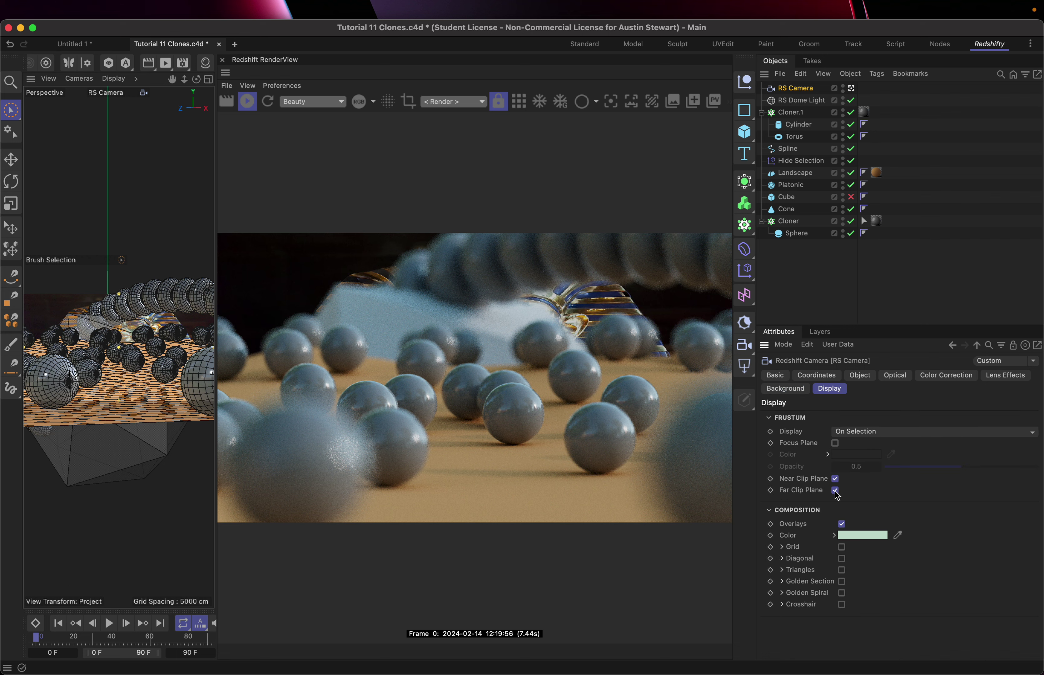
pyautogui.click(836, 444)
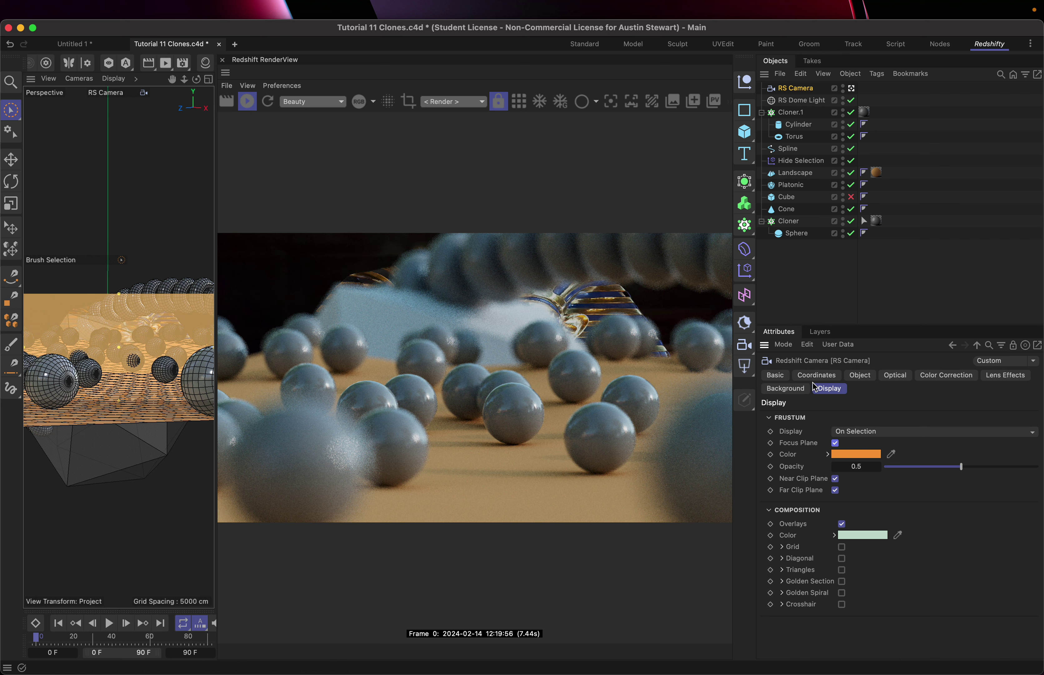
pyautogui.click(836, 443)
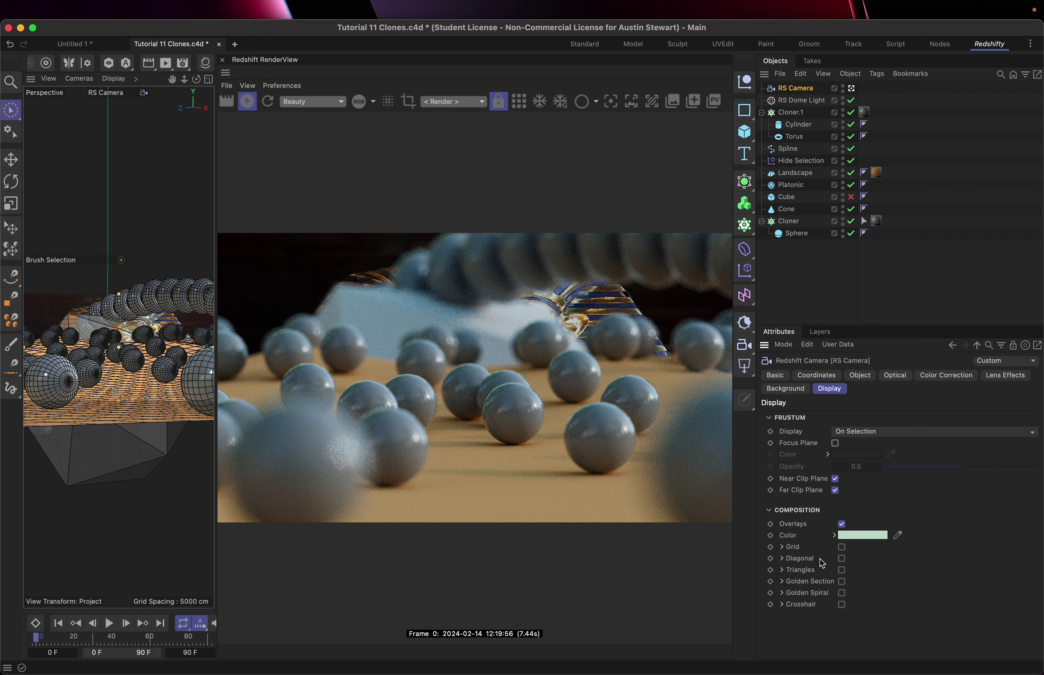
# Try the camera's grid composition overlay in a viewport widened to about half the work area, and turn the grid off.
pyautogui.click(843, 549)
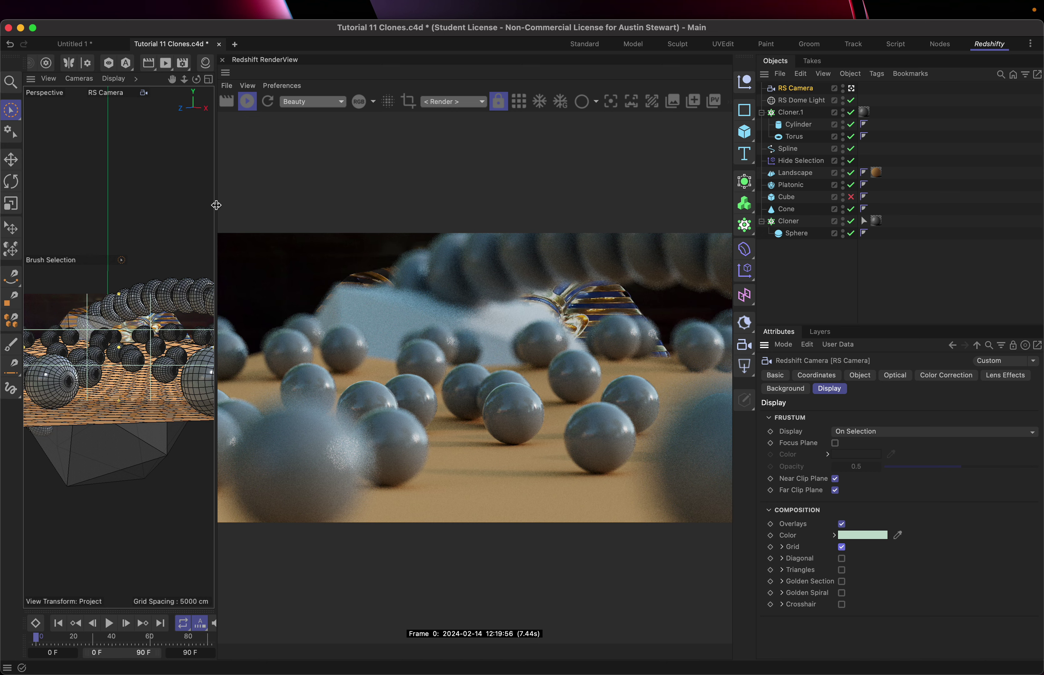
pyautogui.moveTo(216, 205); pyautogui.dragTo(434, 241)
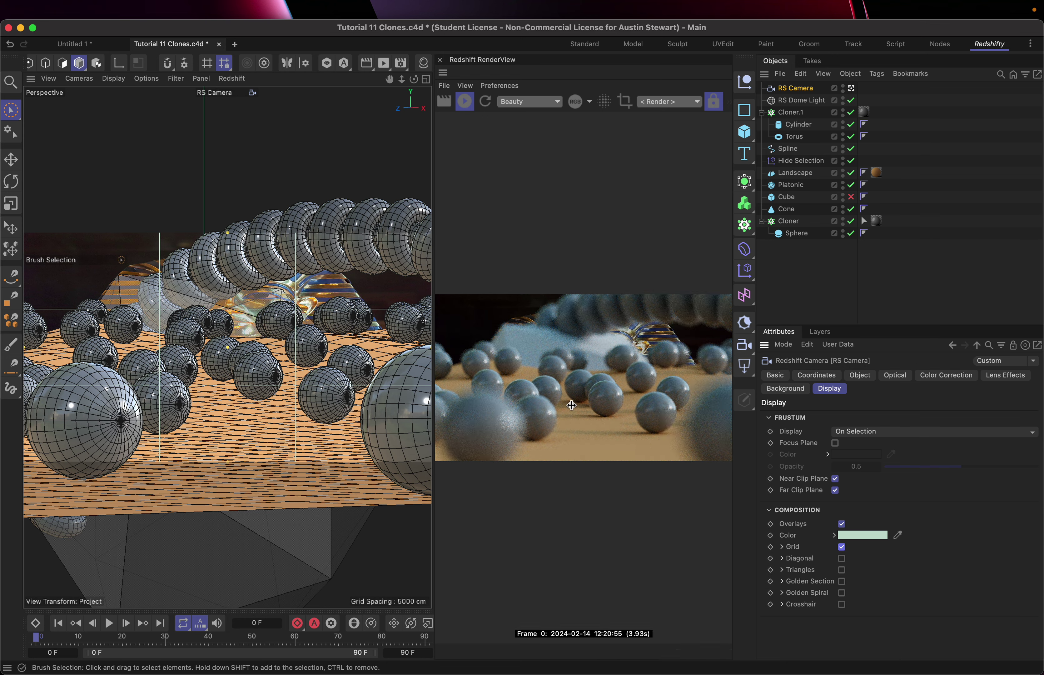
pyautogui.click(842, 547)
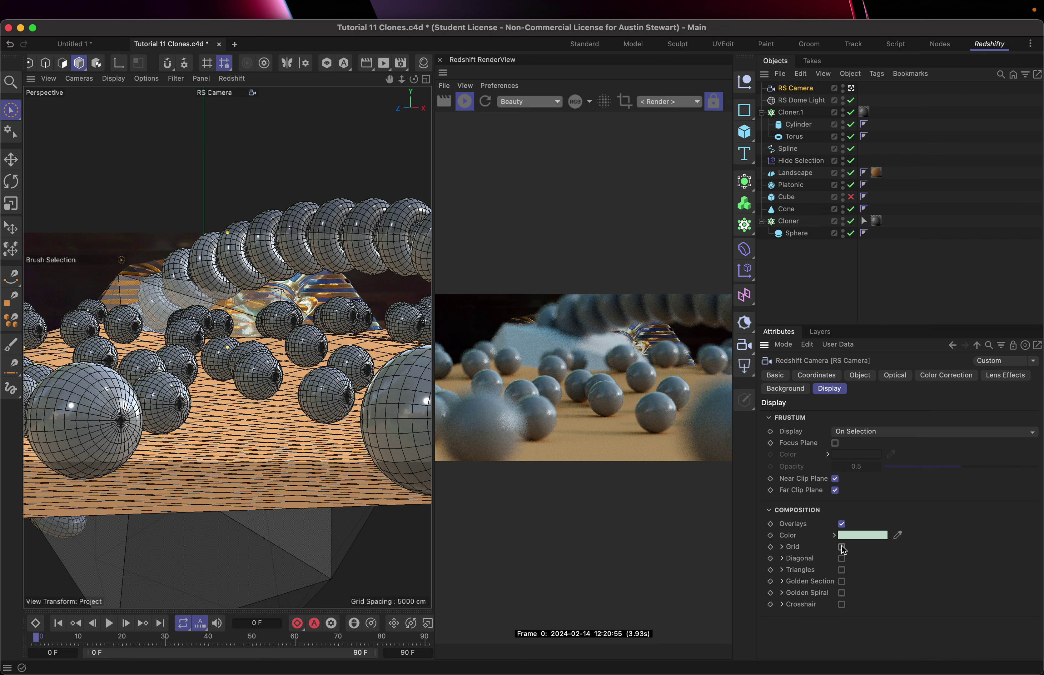
# Turn on the Golden Section and Golden Spiral overlays, and try mirroring the spiral in X and Y.
pyautogui.click(843, 582)
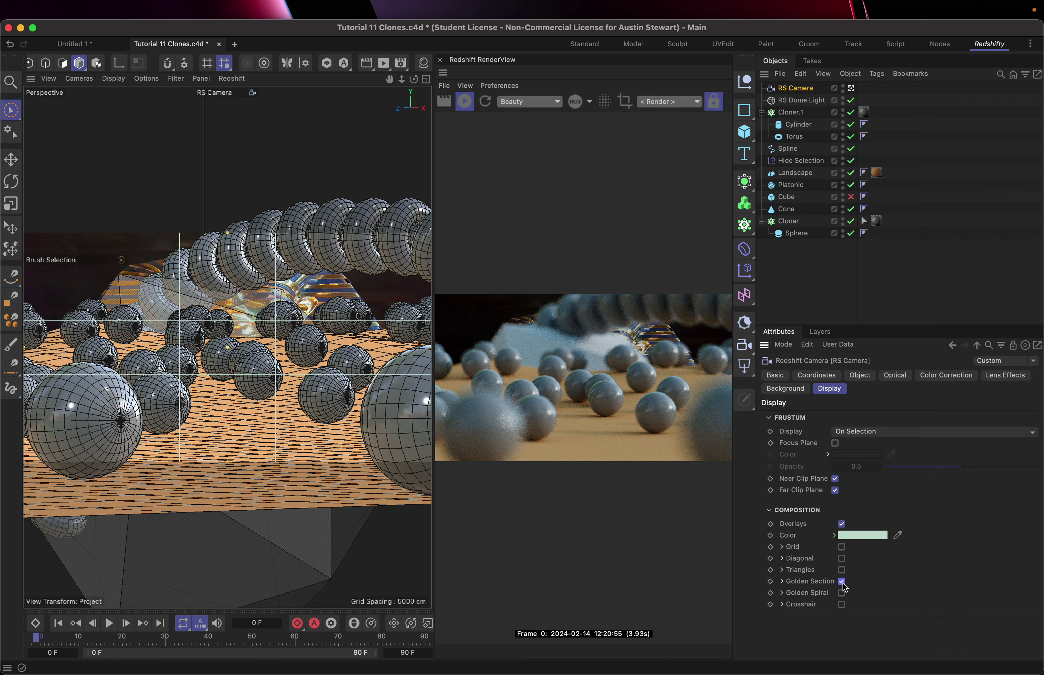
pyautogui.click(842, 595)
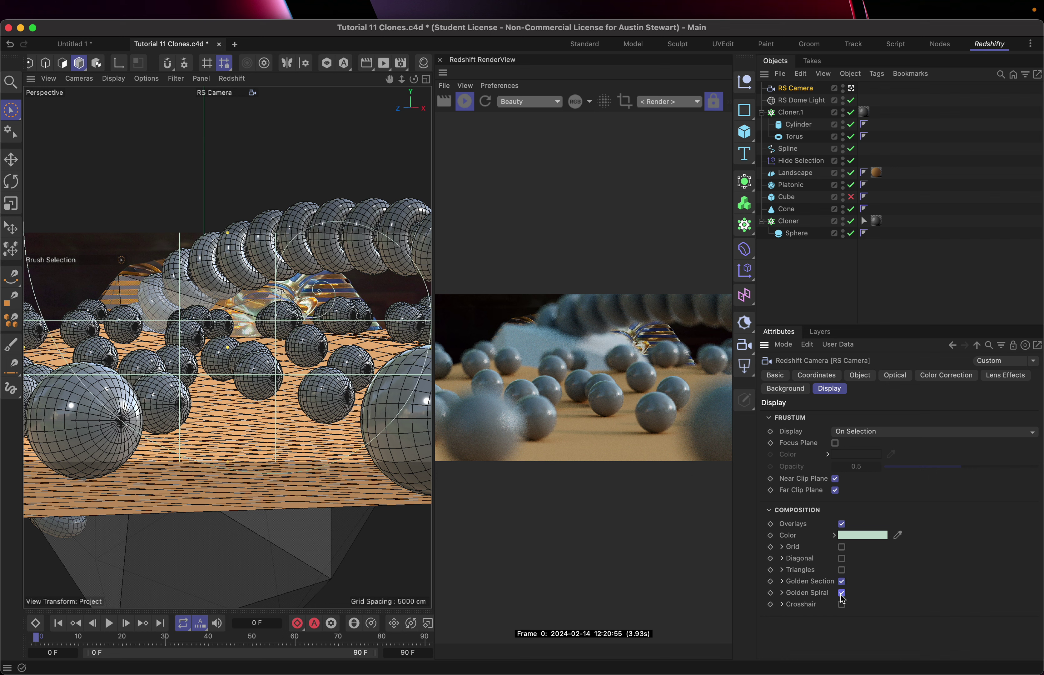
pyautogui.click(783, 593)
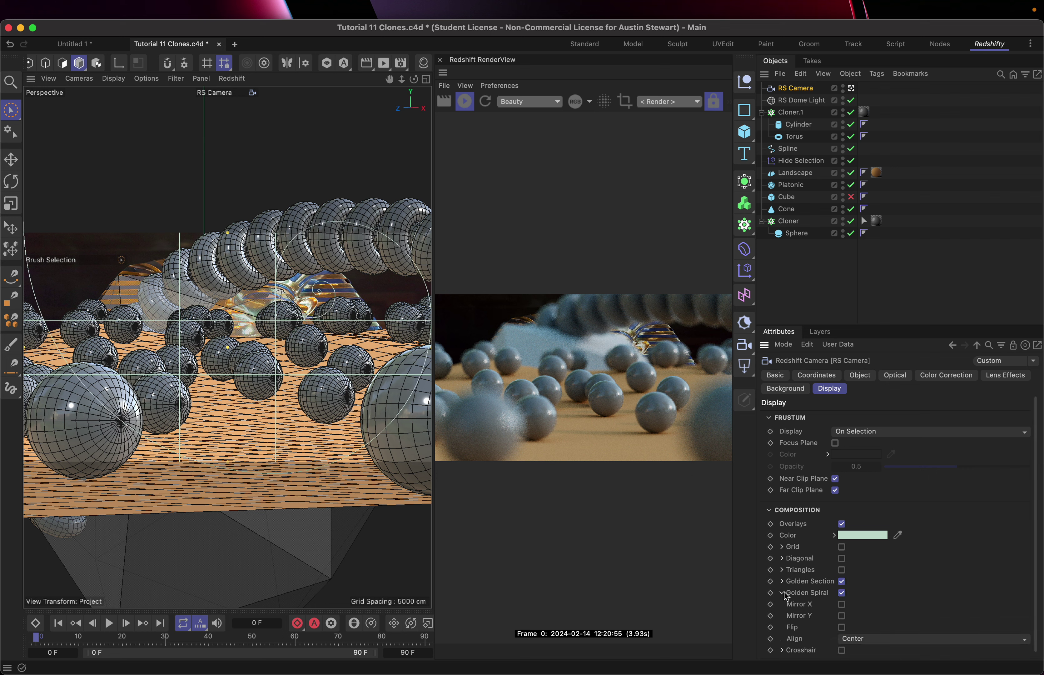
pyautogui.click(842, 606)
pyautogui.click(842, 606)
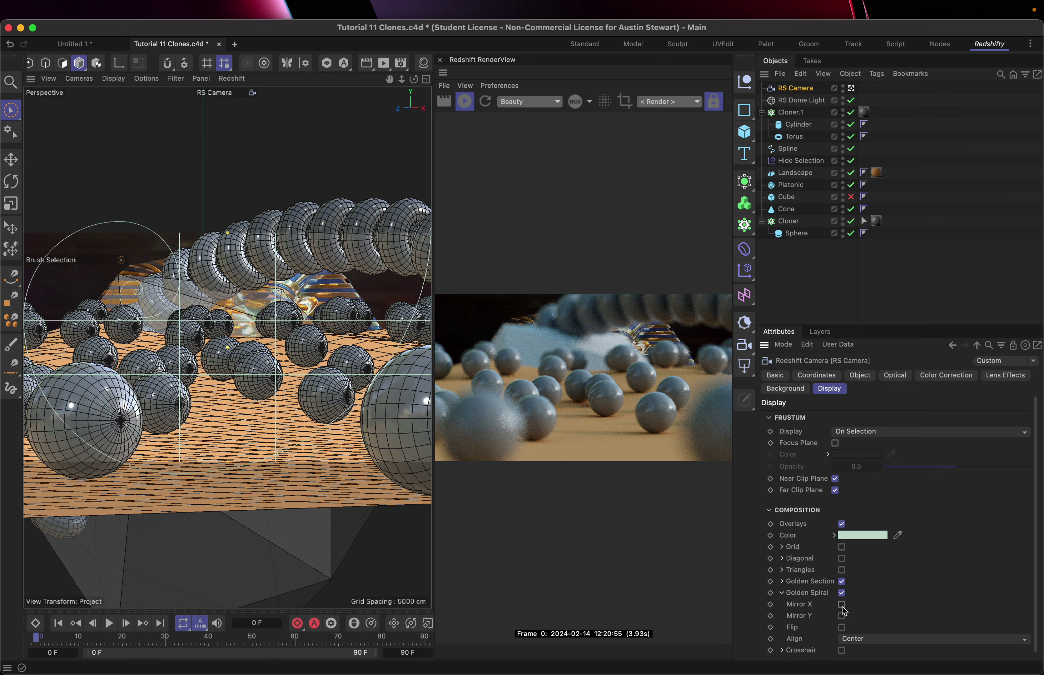
pyautogui.click(841, 616)
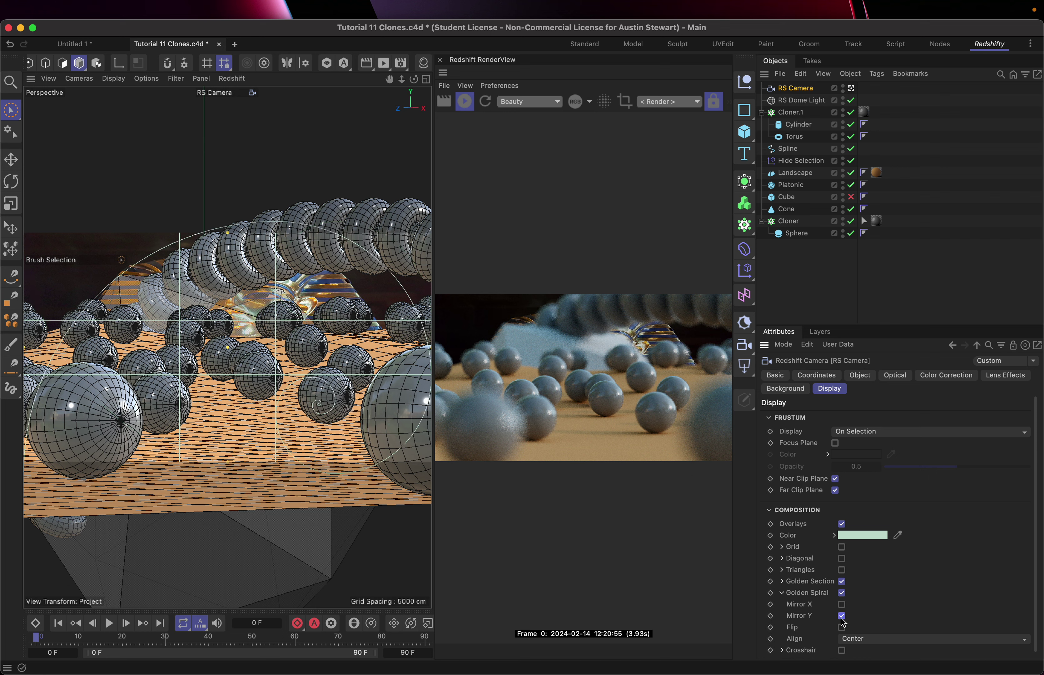
pyautogui.click(841, 616)
pyautogui.click(842, 616)
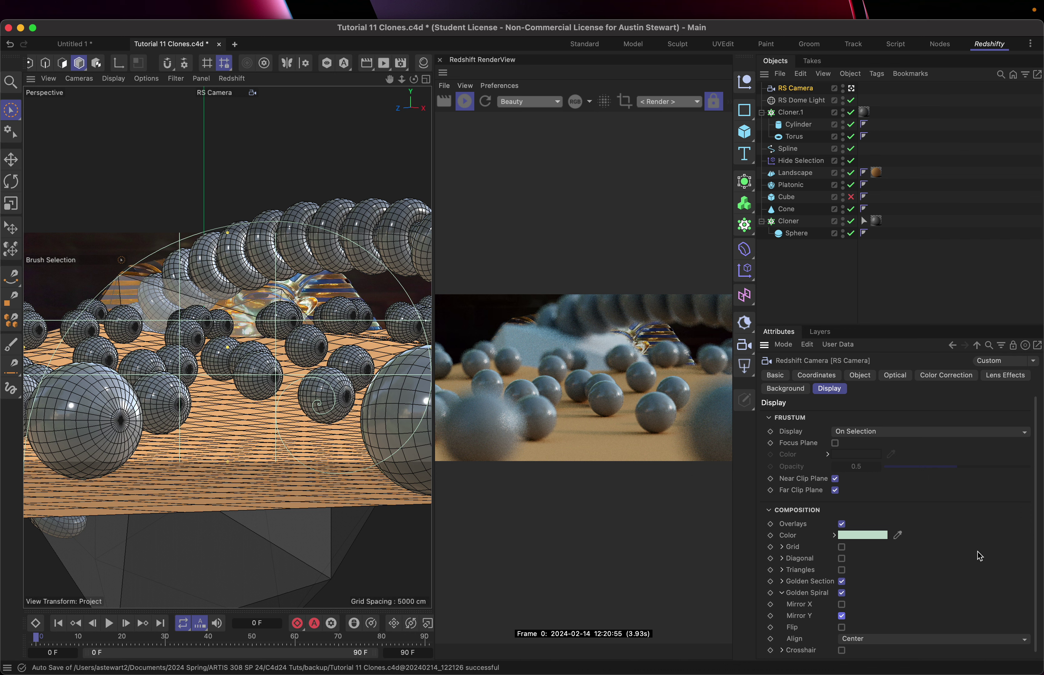
# Remove the spiral's Y mirroring and turn off the Golden Spiral and Golden Section overlays.
pyautogui.scroll(-1, 980, 556)
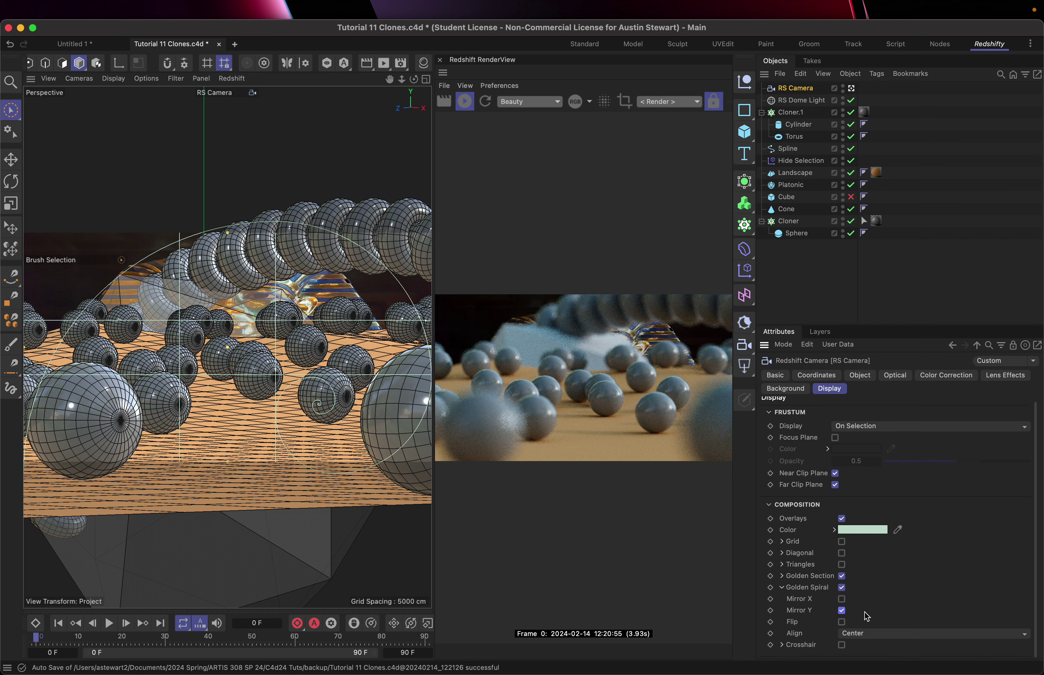
pyautogui.click(843, 611)
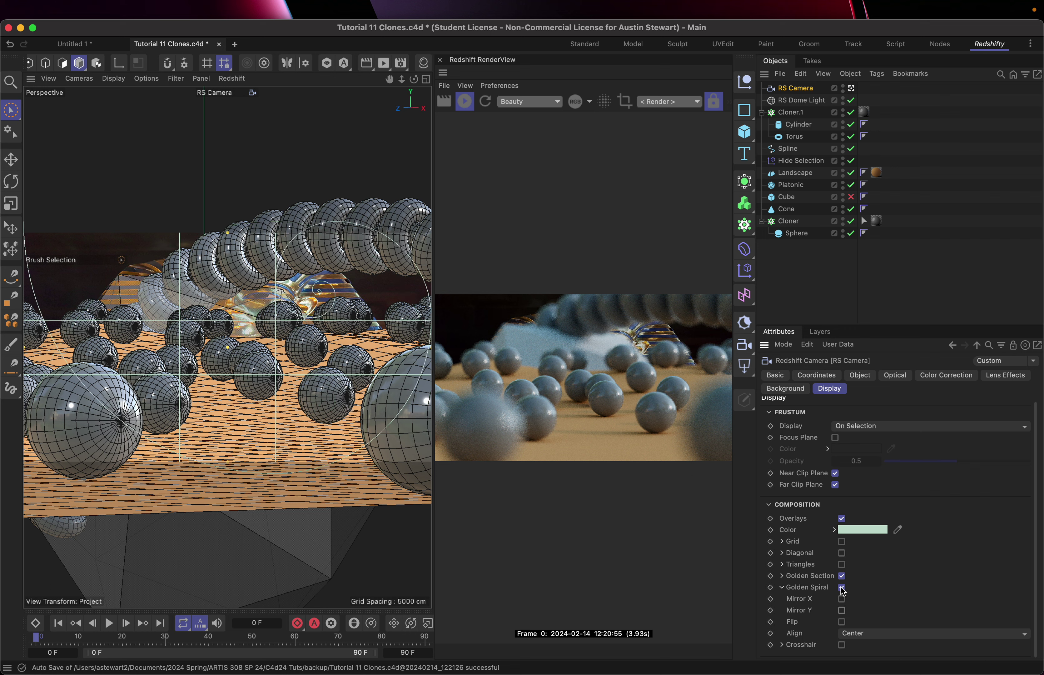
pyautogui.click(842, 588)
pyautogui.click(843, 577)
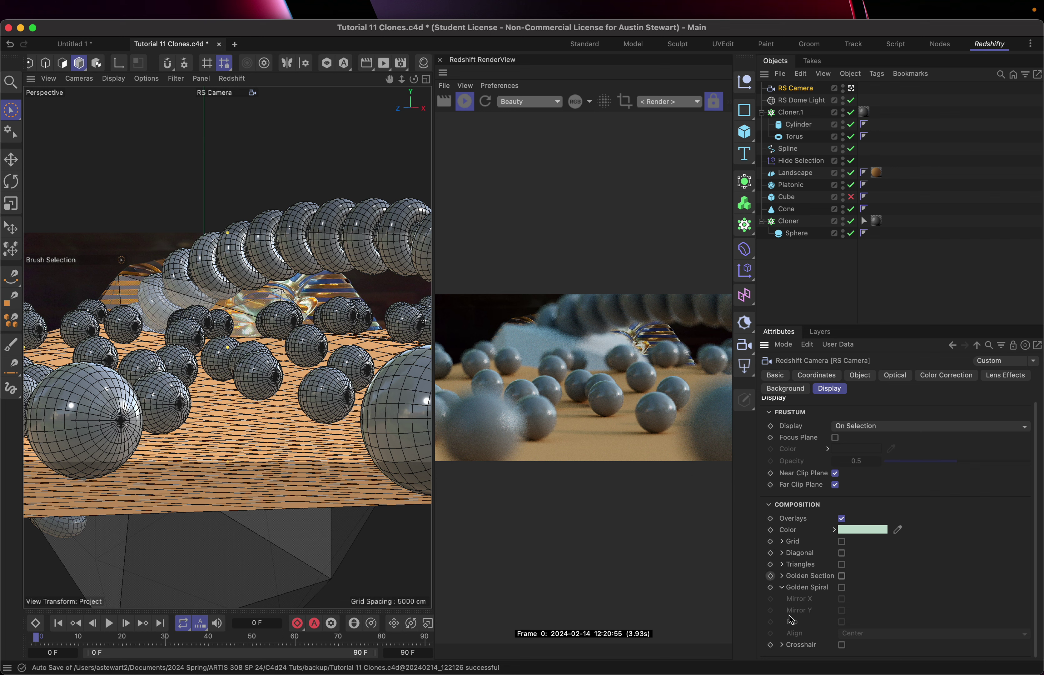
# Turn on the grid overlay, try 2 and 4 cells, restore it to 3 cells, and turn the grid off.
pyautogui.click(782, 541)
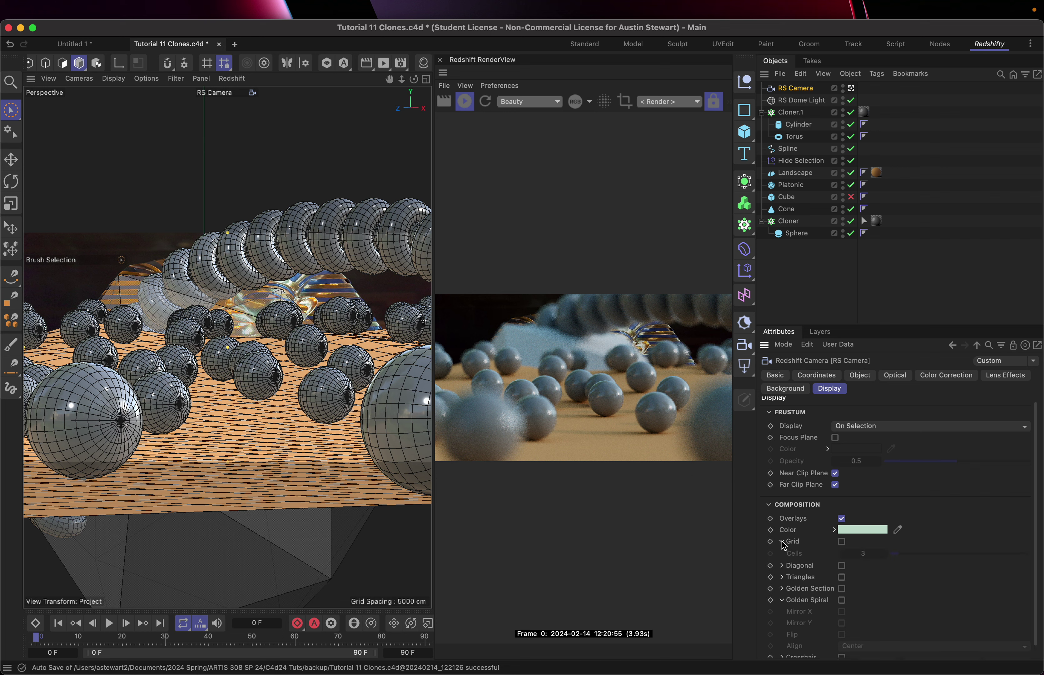
pyautogui.click(843, 542)
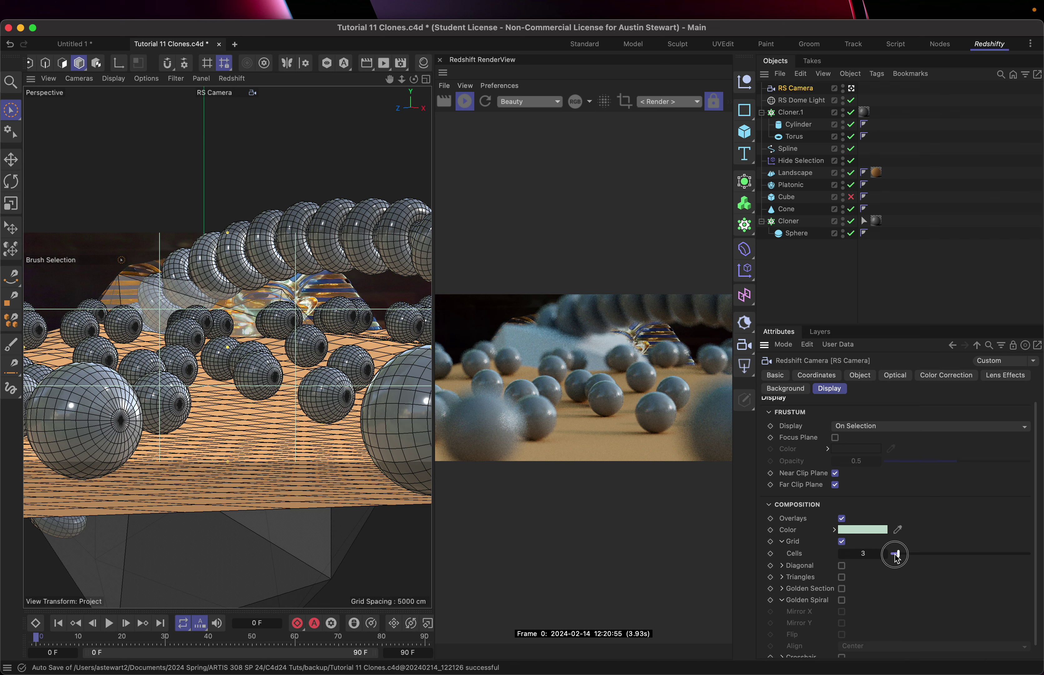
pyautogui.moveTo(895, 553); pyautogui.dragTo(894, 555)
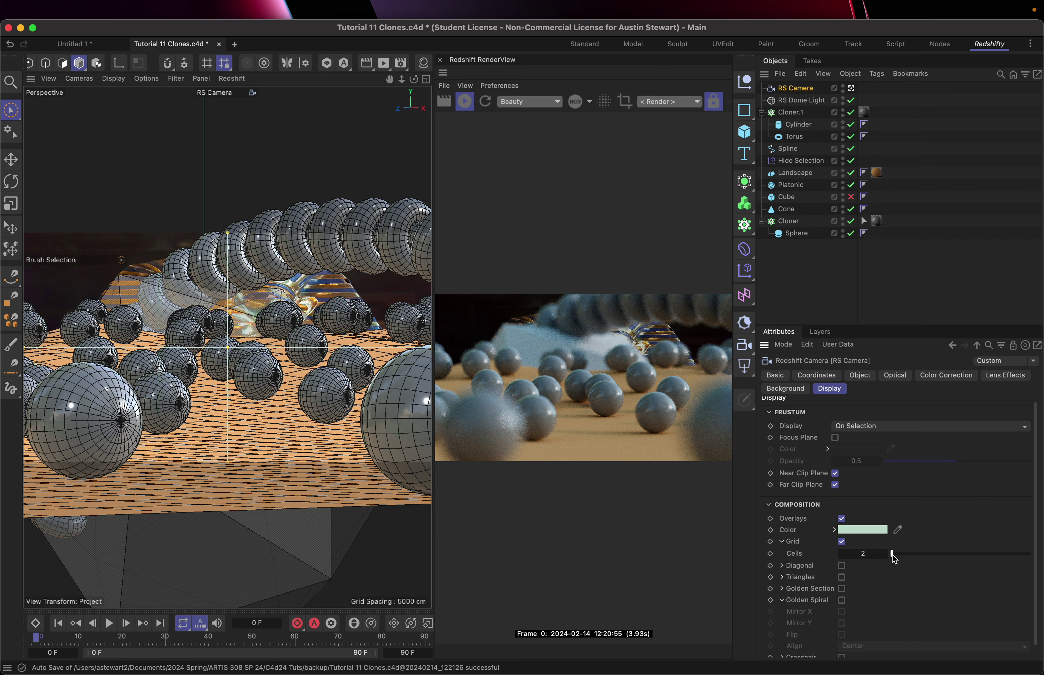
pyautogui.moveTo(894, 558); pyautogui.dragTo(904, 555)
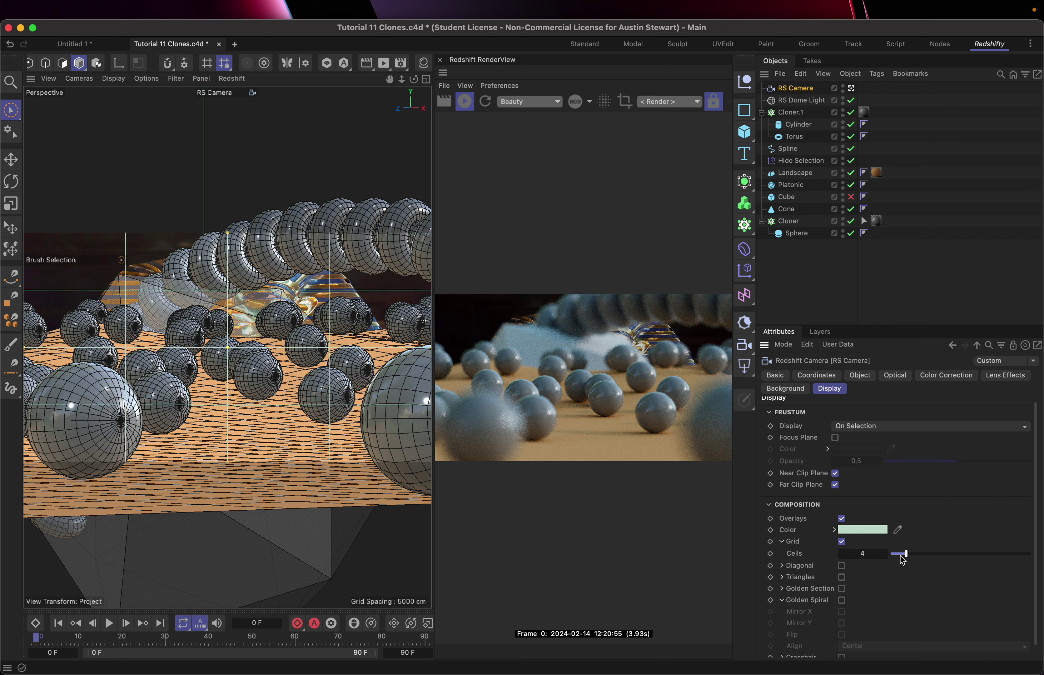
pyautogui.click(865, 555)
pyautogui.write('3')
pyautogui.press('Return')
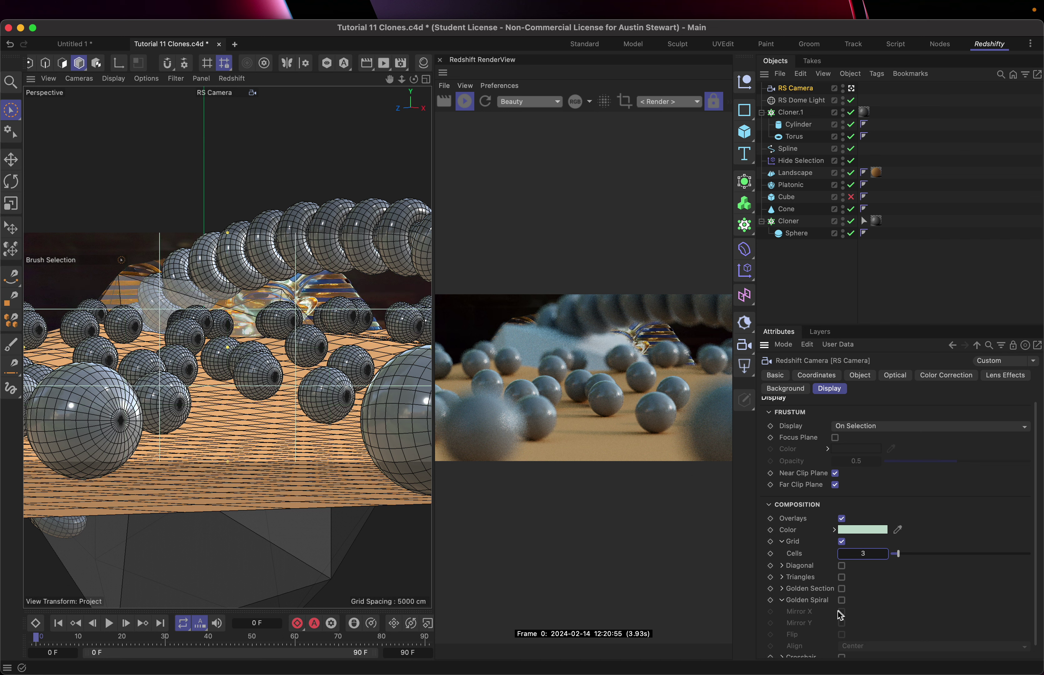
pyautogui.click(842, 541)
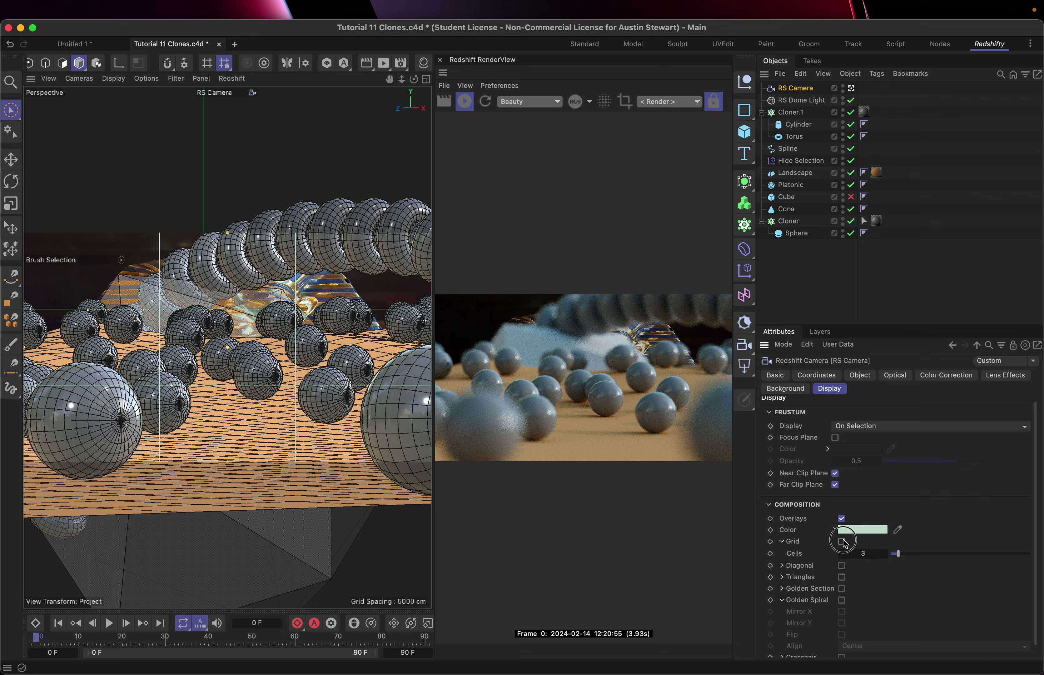
# Review the RS Camera's Background, Optical and Lens Effects settings.
pyautogui.click(789, 388)
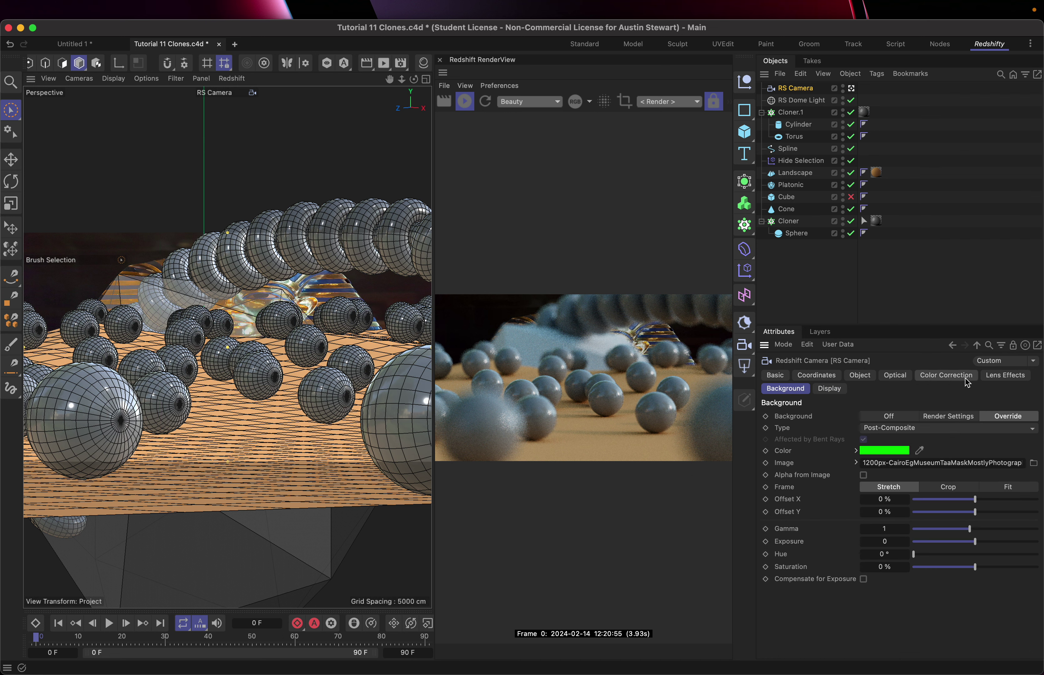
pyautogui.click(891, 376)
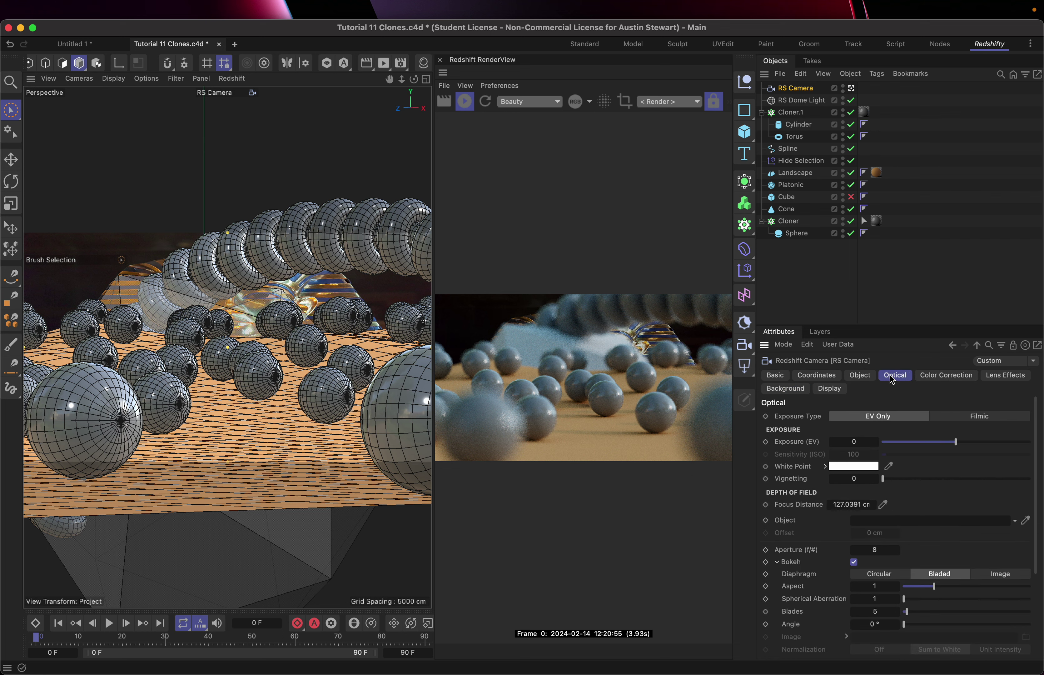
pyautogui.click(996, 378)
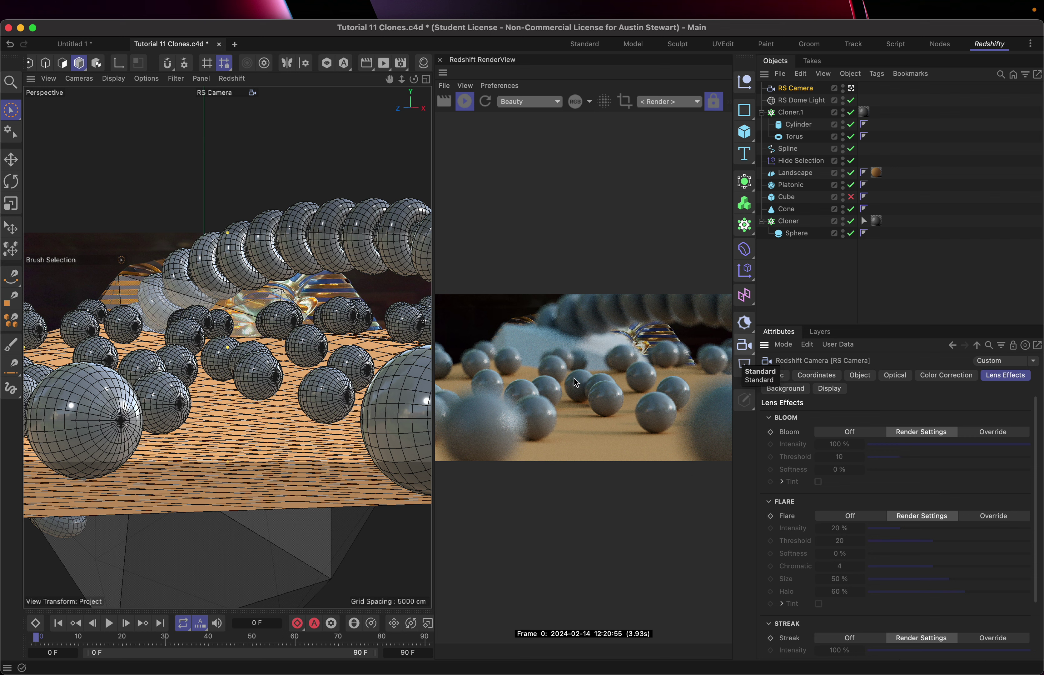
# Save the project, and set Redshift's Progressive Passes to 1024 in the render settings.
pyautogui.press('super+s')
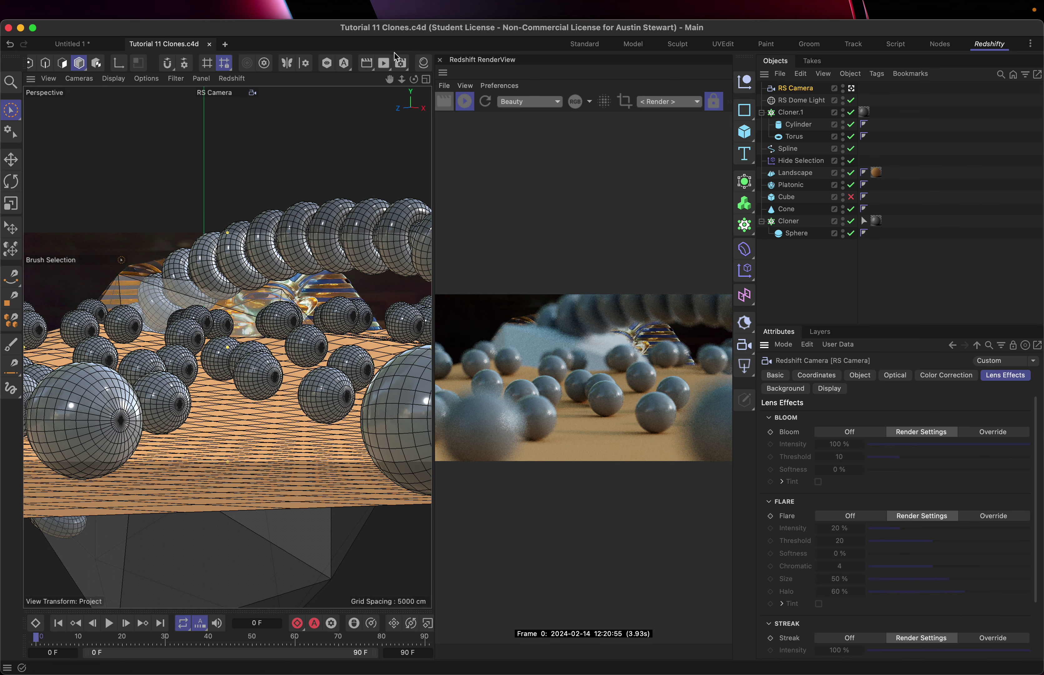
pyautogui.click(400, 64)
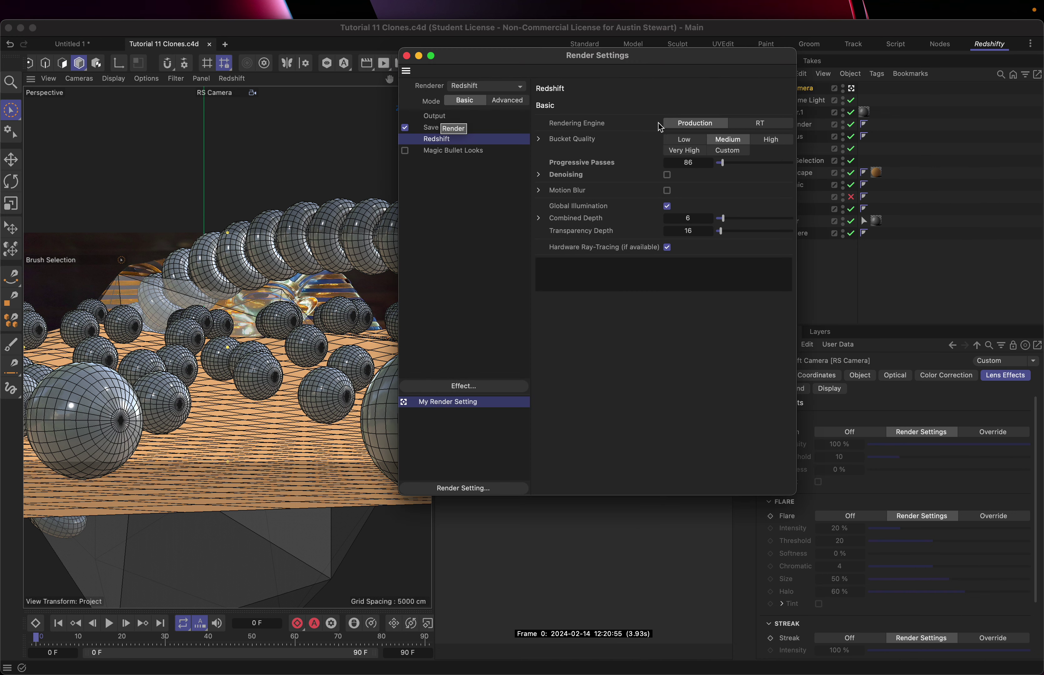
pyautogui.click(692, 166)
pyautogui.write('1024')
pyautogui.press('Return')
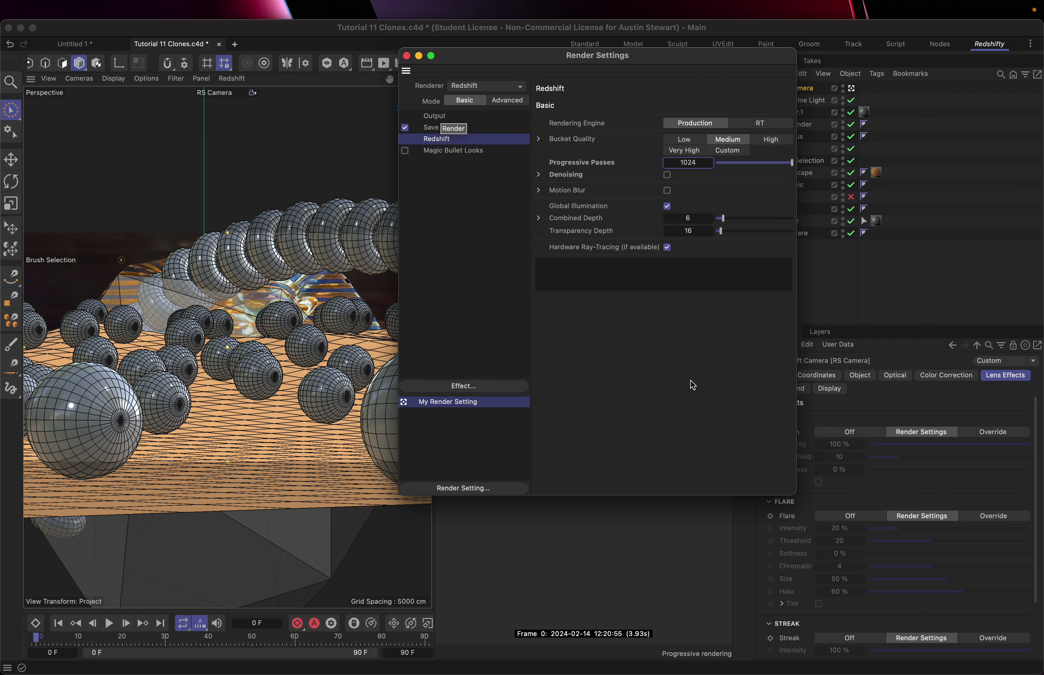
pyautogui.click(406, 56)
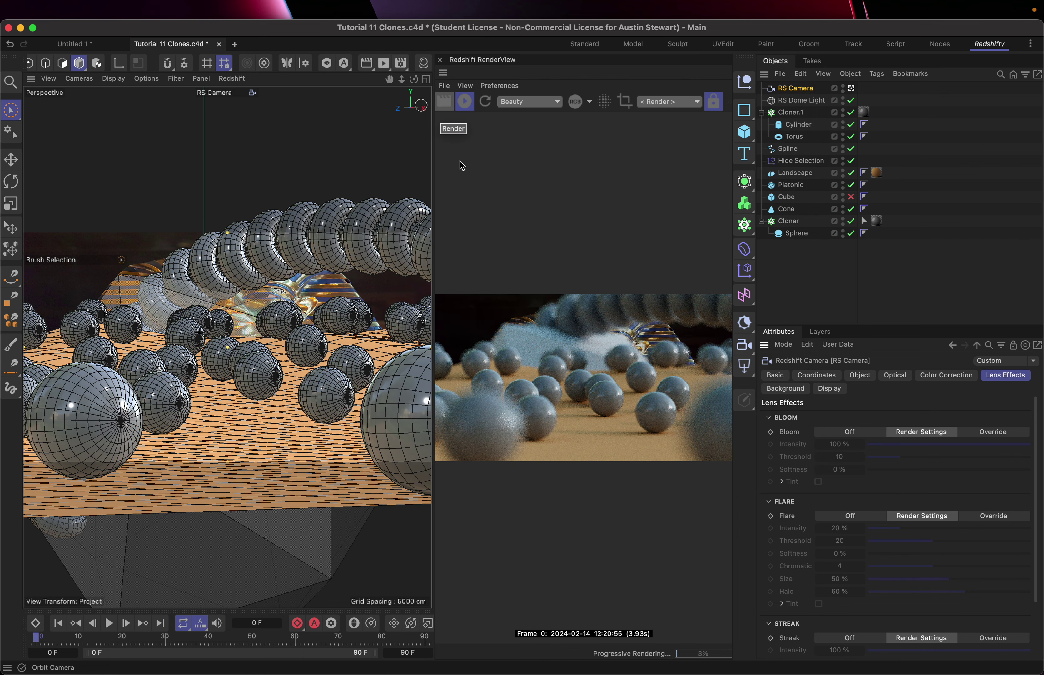